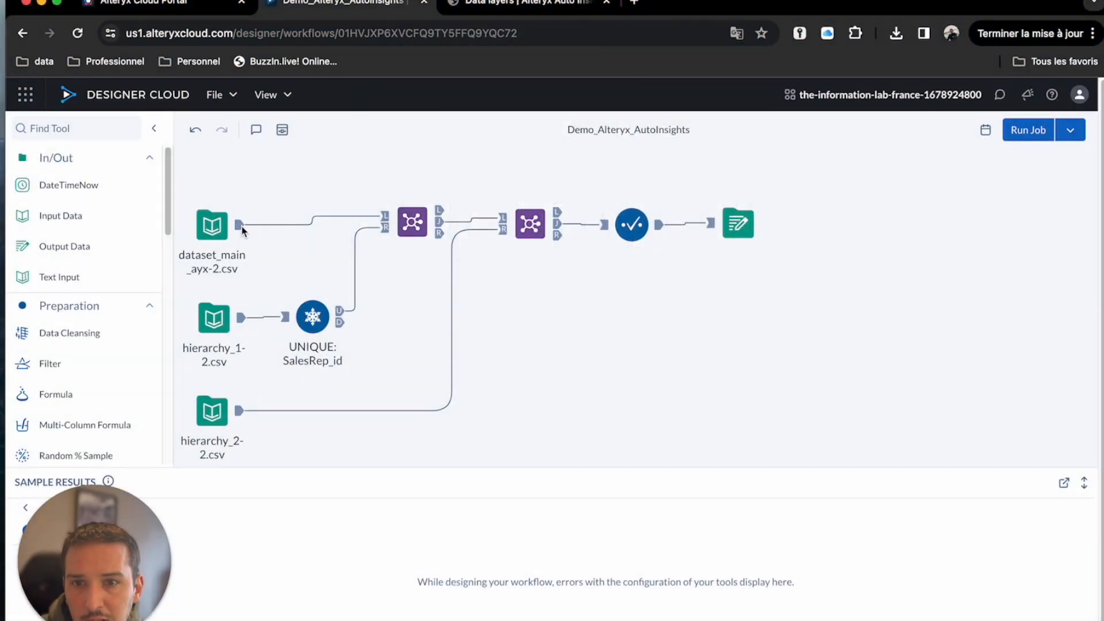
# - Preview the sample data of the dataset_main_ayx-2.csv input and look over the workflow
pyautogui.click(213, 226)
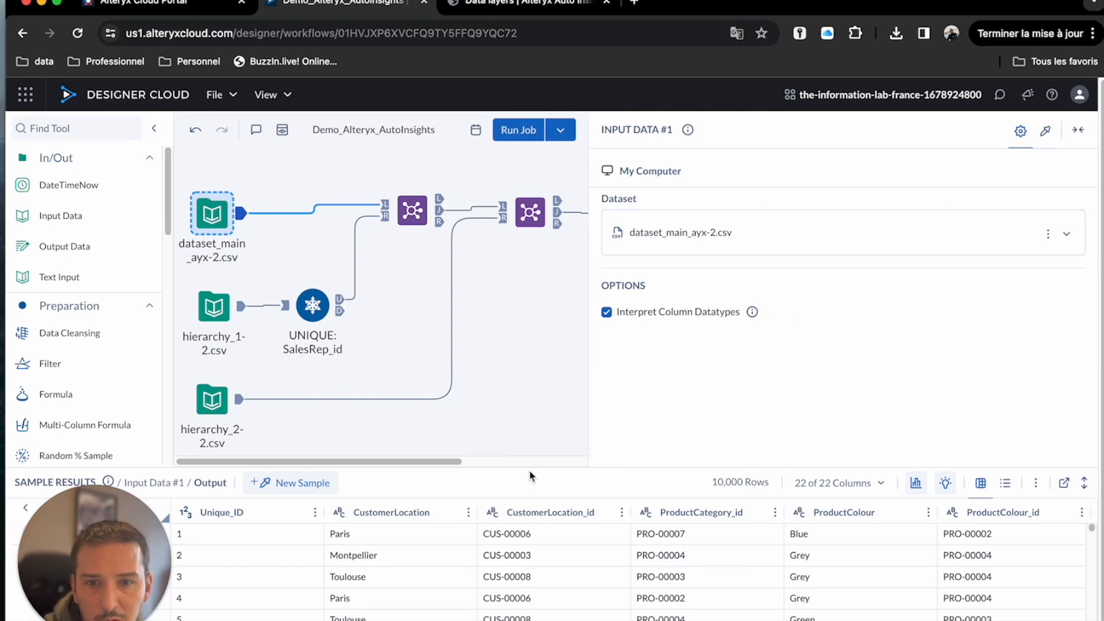
pyautogui.moveTo(532, 467); pyautogui.dragTo(543, 432)
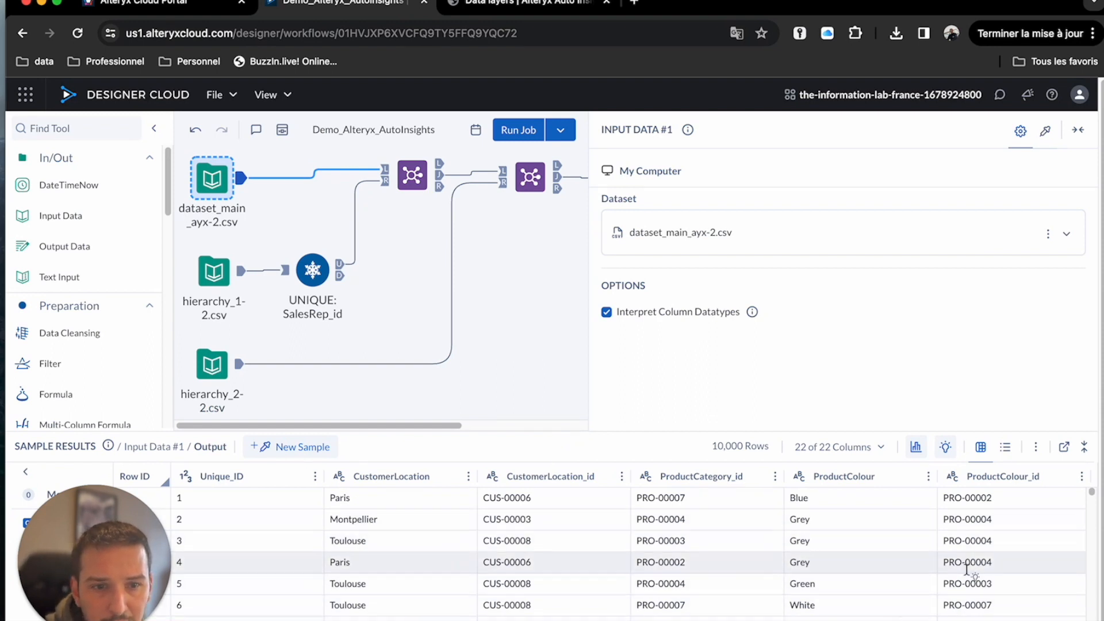
pyautogui.scroll(-8, 628, 598)
pyautogui.scroll(8, 830, 584)
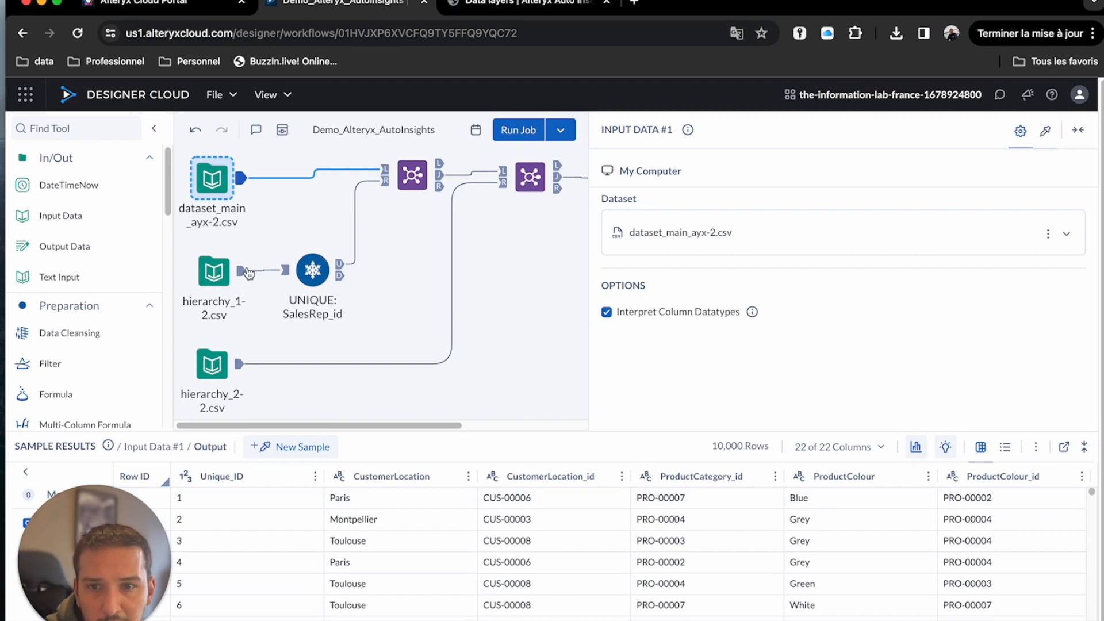
pyautogui.moveTo(391, 426); pyautogui.dragTo(448, 426)
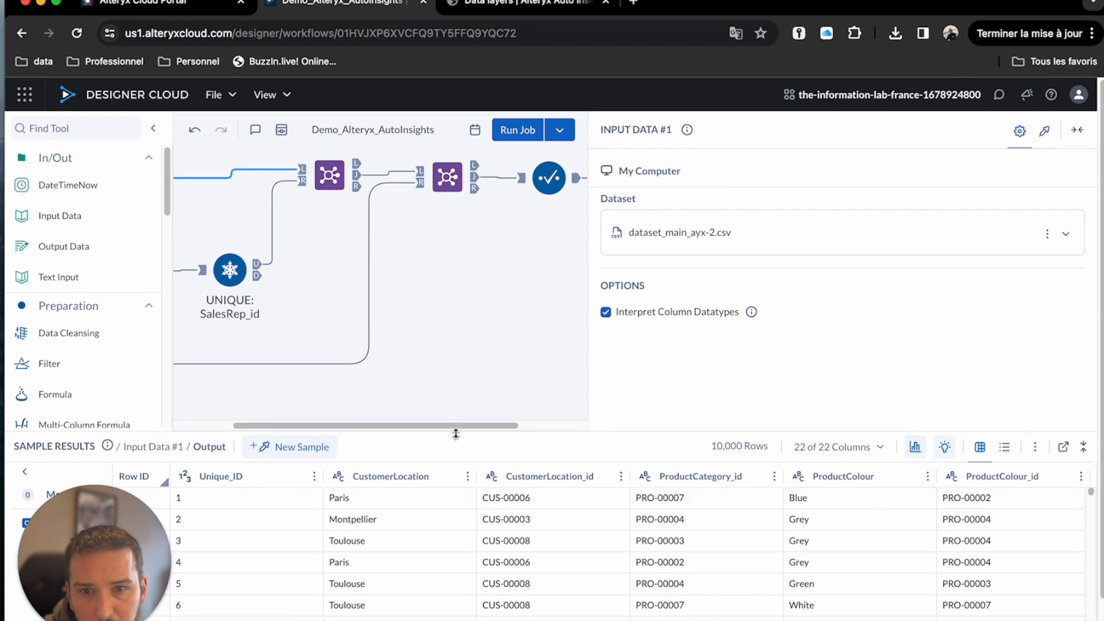
pyautogui.moveTo(455, 431); pyautogui.dragTo(396, 430)
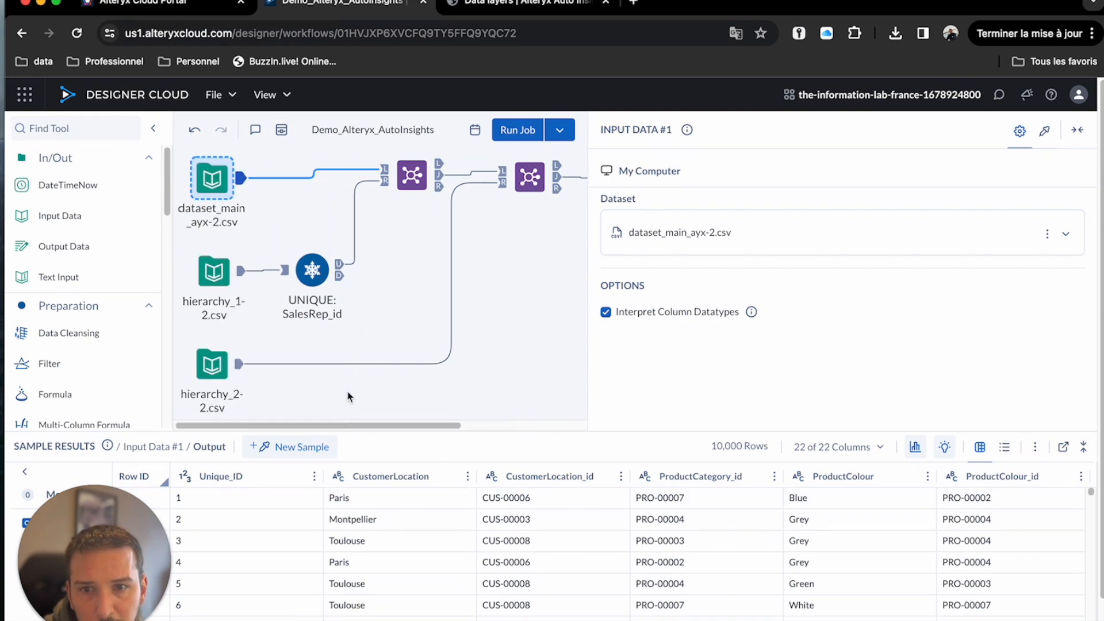
# - Preview the unique SalesRep_id output and the sample data of the hierarchy_2-2.csv input
pyautogui.click(341, 268)
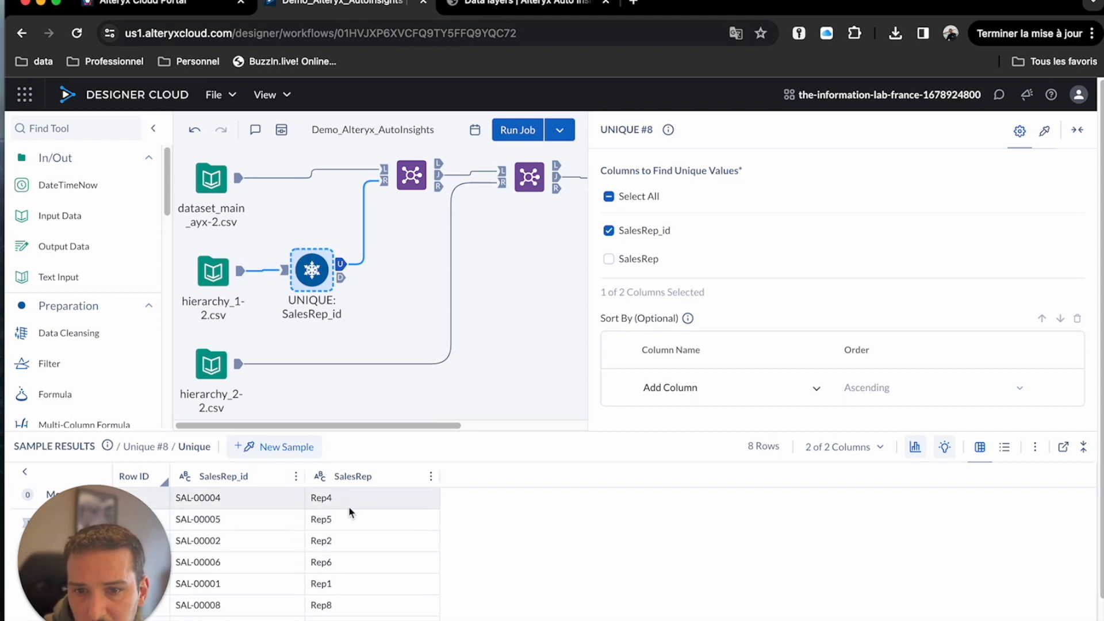
pyautogui.scroll(-2, 356, 574)
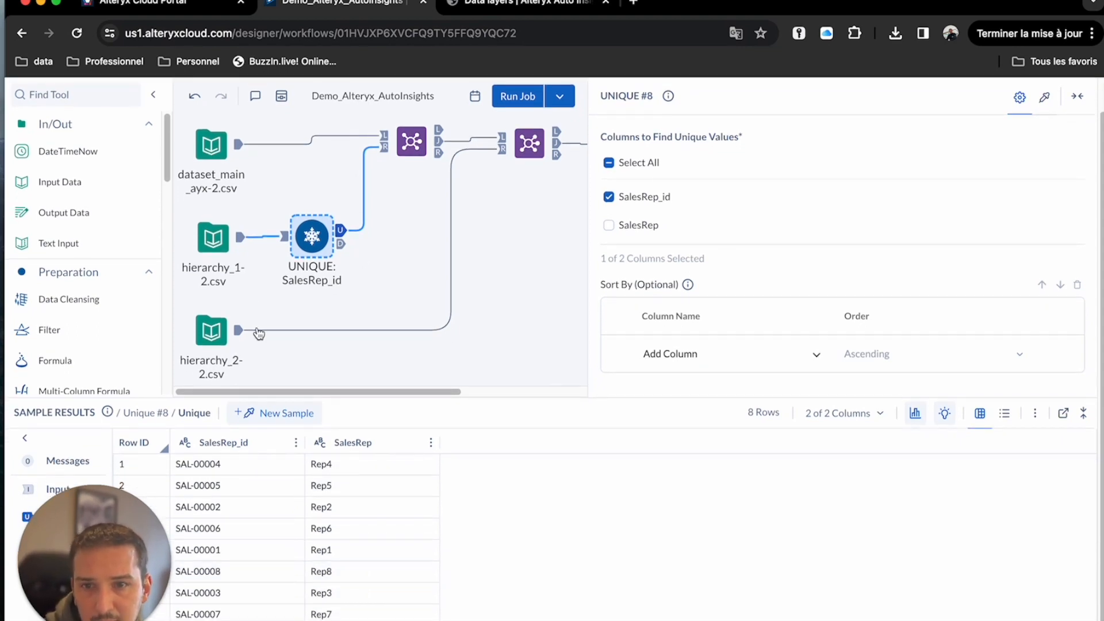
pyautogui.click(239, 336)
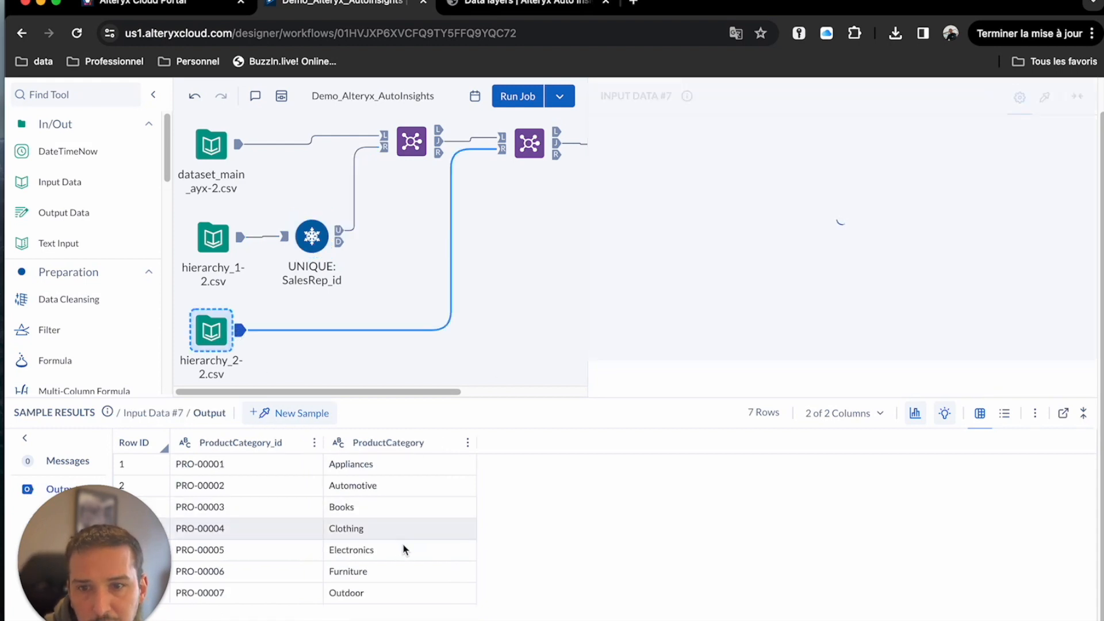
# - Examine the columns and sample output of the Select tool placed before the workflow's output
pyautogui.moveTo(472, 392); pyautogui.dragTo(632, 392)
pyautogui.click(486, 145)
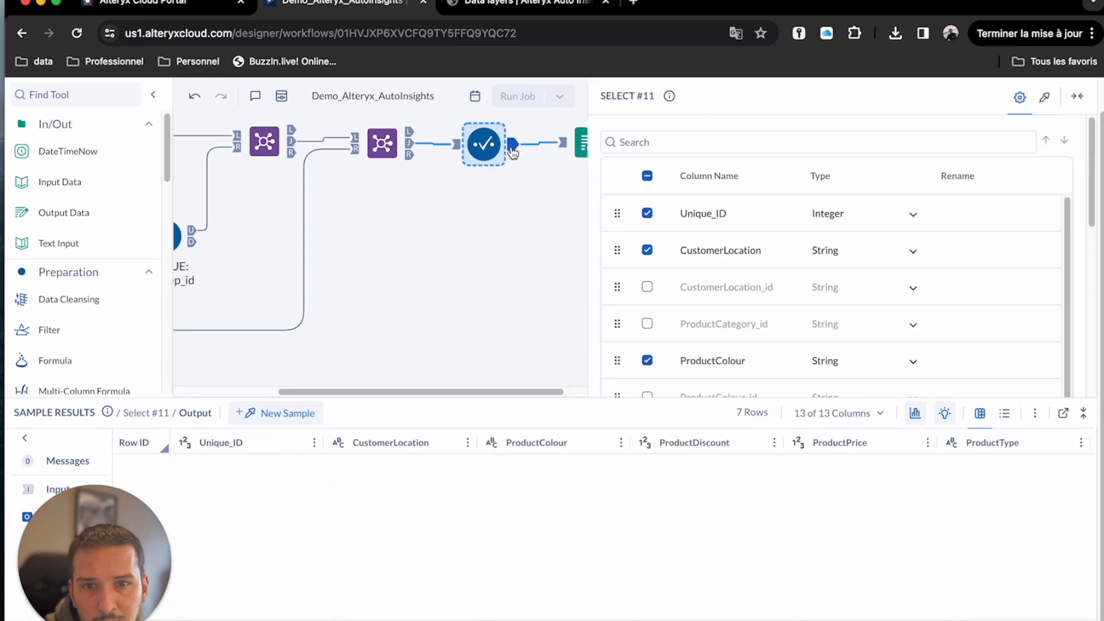
pyautogui.hscroll(5, 632, 529)
pyautogui.hscroll(-10, 632, 529)
pyautogui.hscroll(-2, 440, 619)
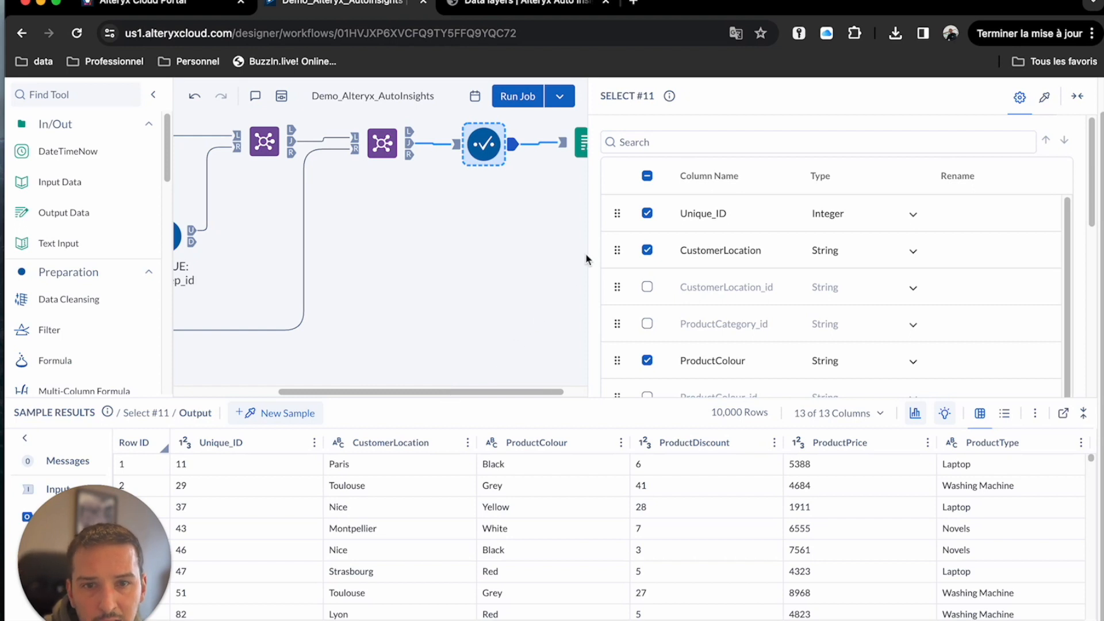
pyautogui.moveTo(587, 252); pyautogui.dragTo(768, 250)
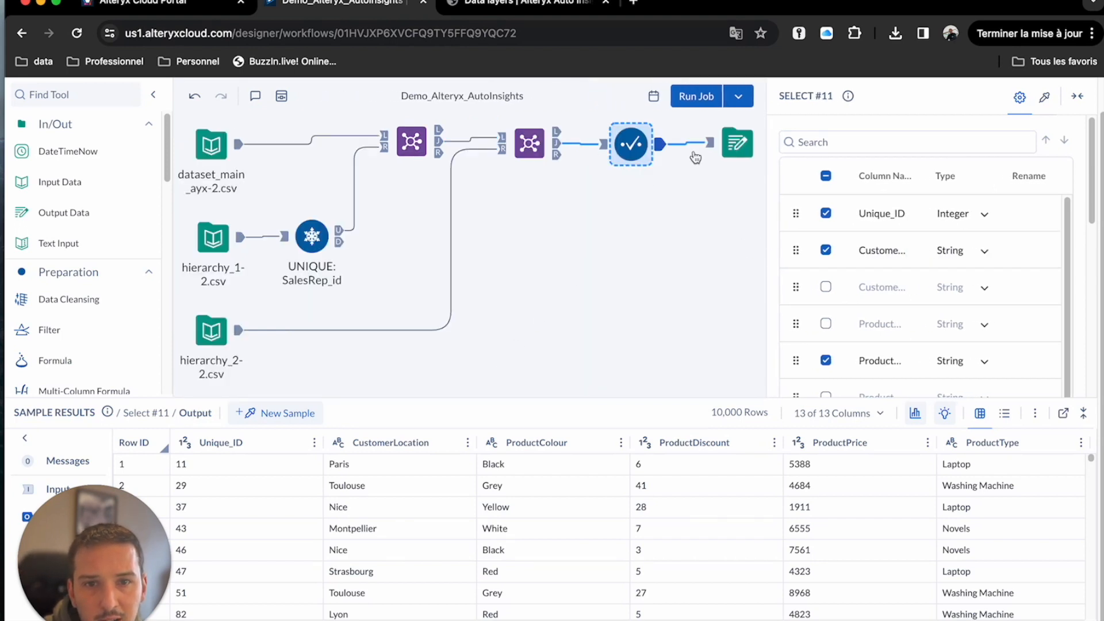
# - Check the configuration of the Output Data tool and run the Demo_Alteryx_AutoInsights workflow as a job
pyautogui.click(739, 146)
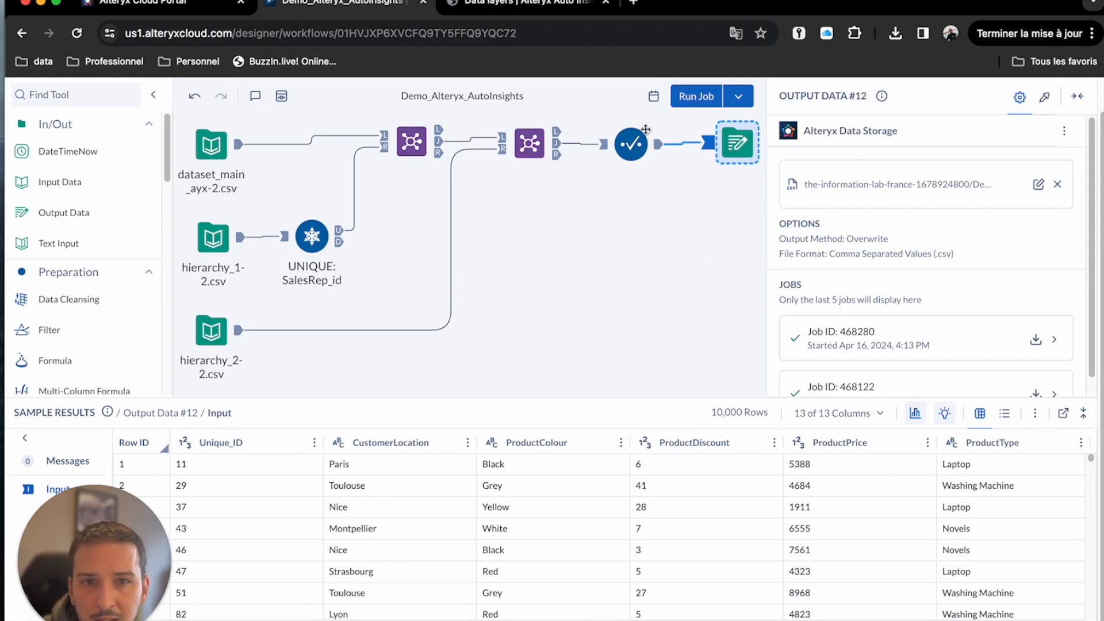
pyautogui.moveTo(768, 237); pyautogui.dragTo(792, 238)
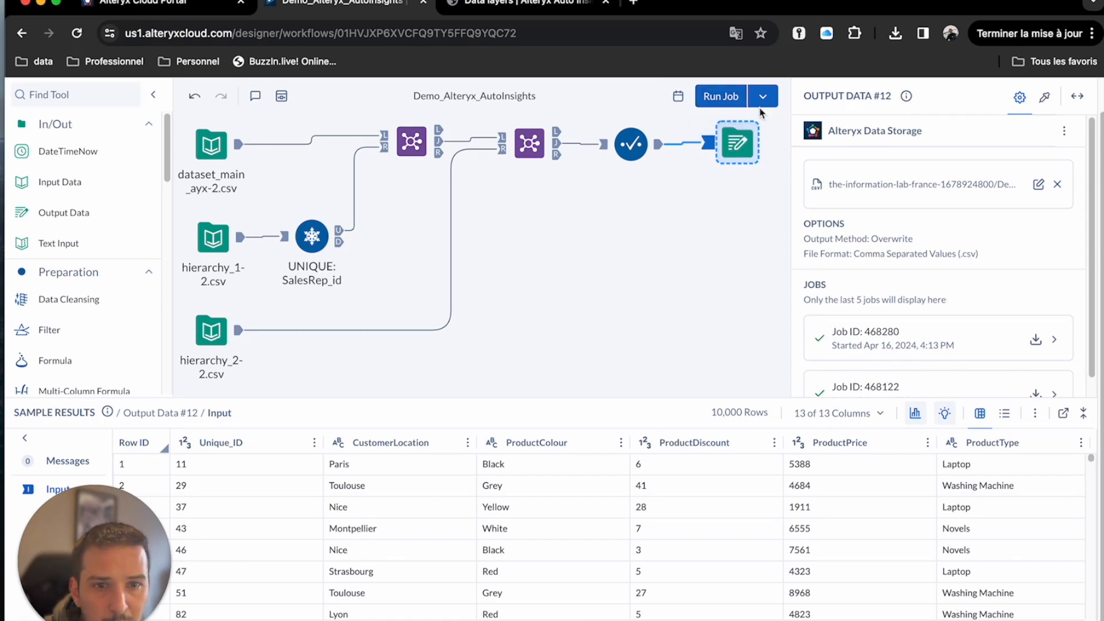
pyautogui.click(721, 97)
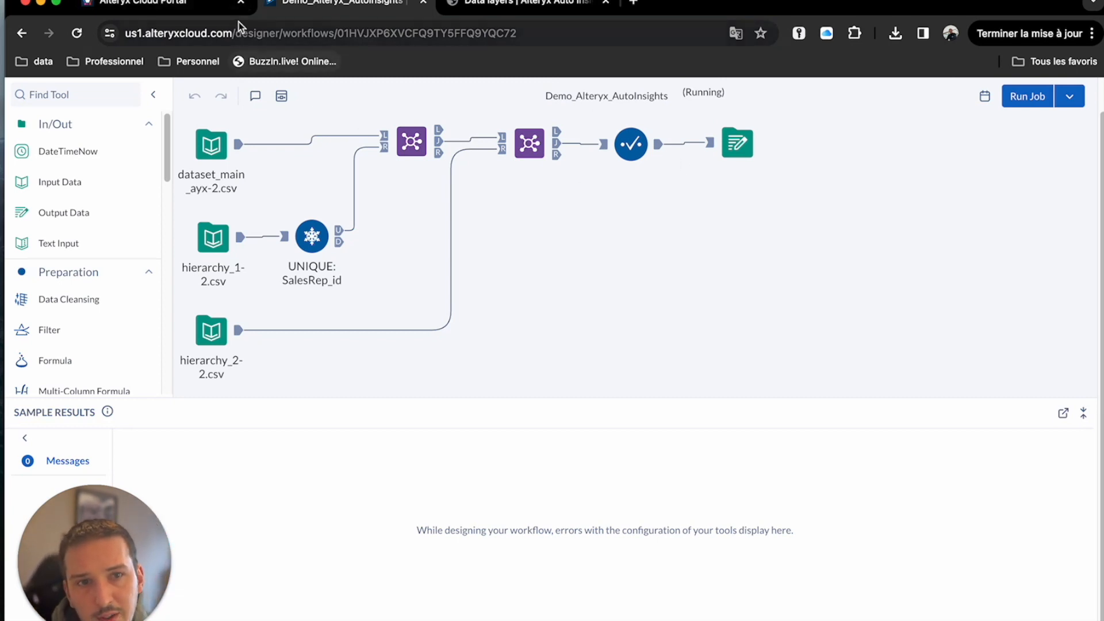
# - Open the latest Demo_Alteryx_AutoInsights job in the Analytics Cloud portal and preview its output data
pyautogui.click(148, 7)
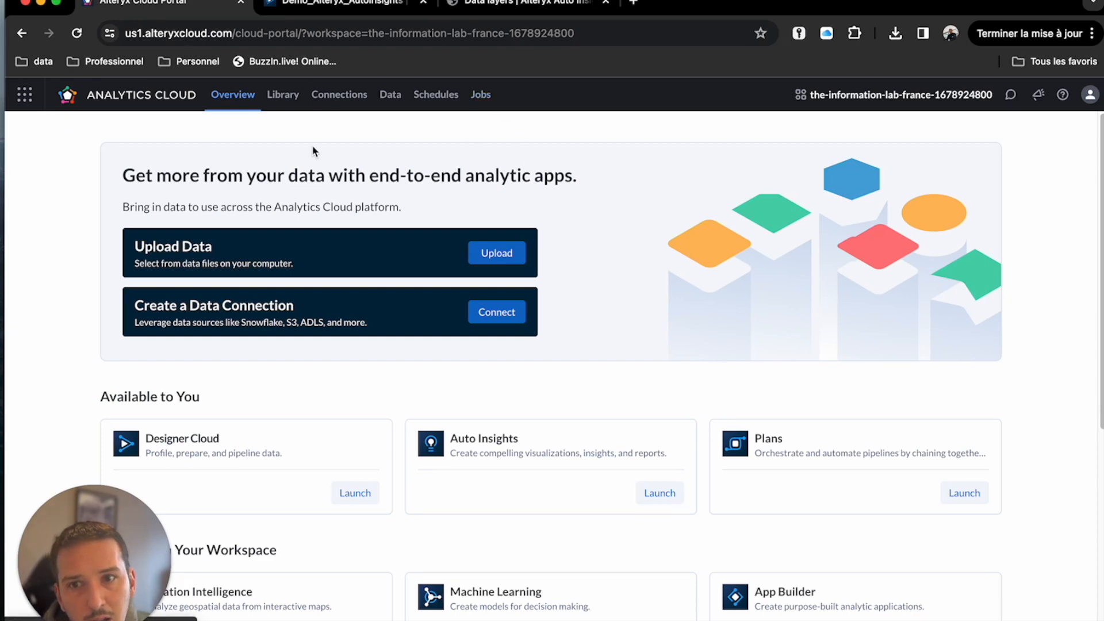
pyautogui.click(481, 95)
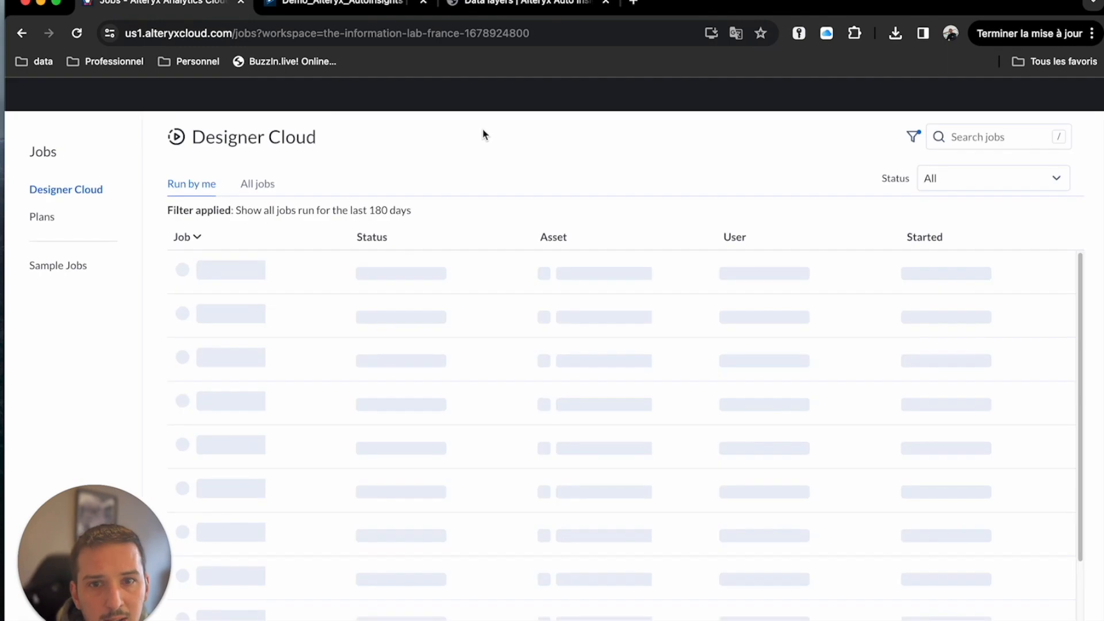
pyautogui.moveTo(383, 262)
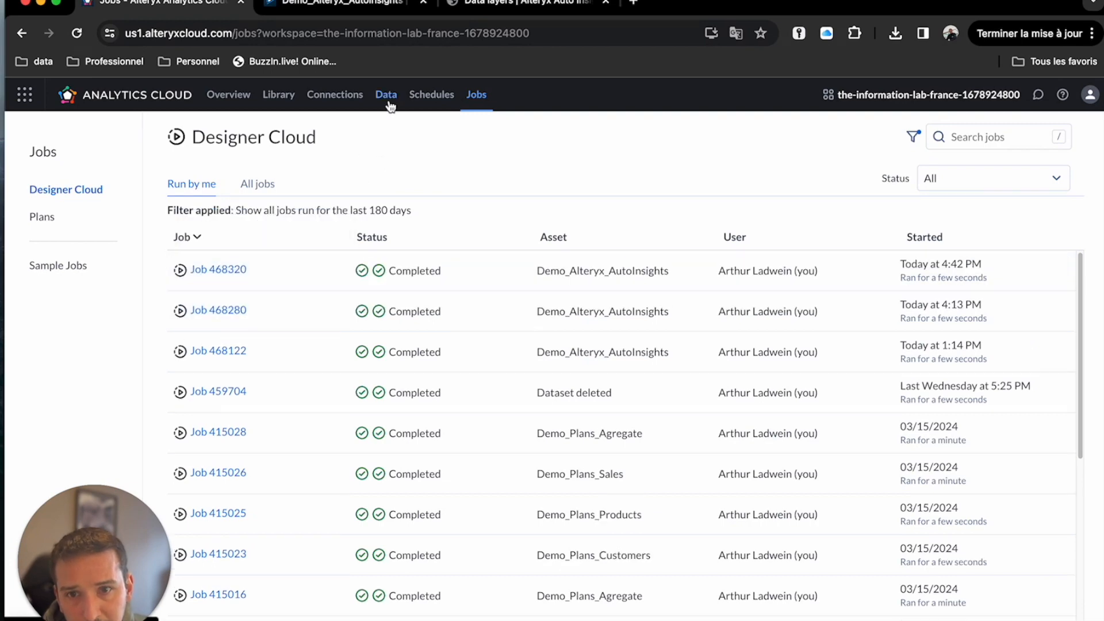
pyautogui.moveTo(434, 269)
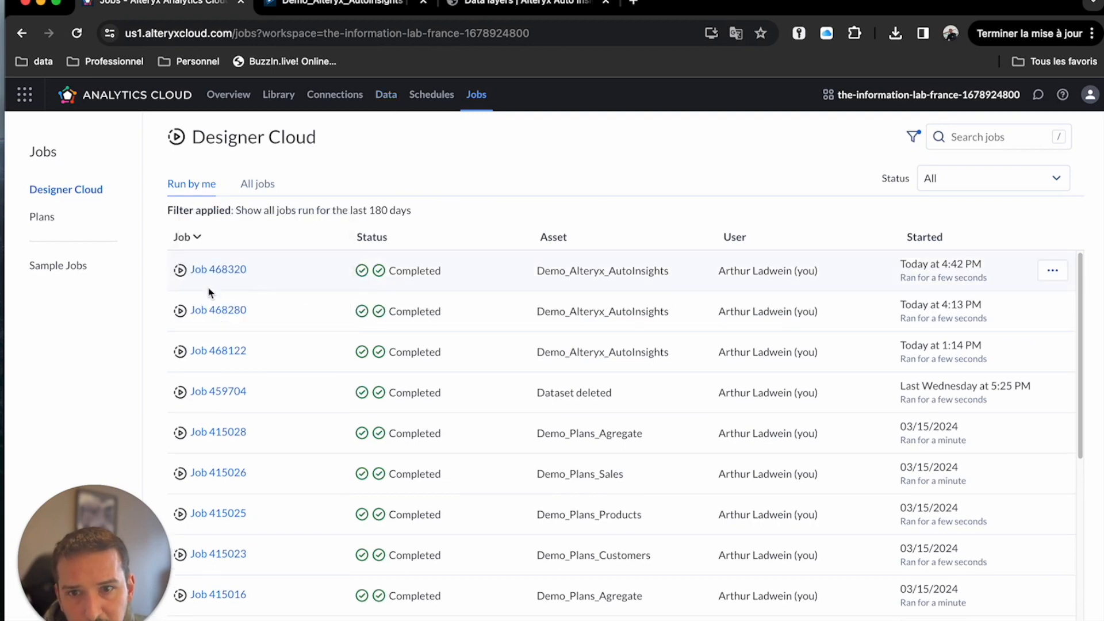
pyautogui.click(232, 275)
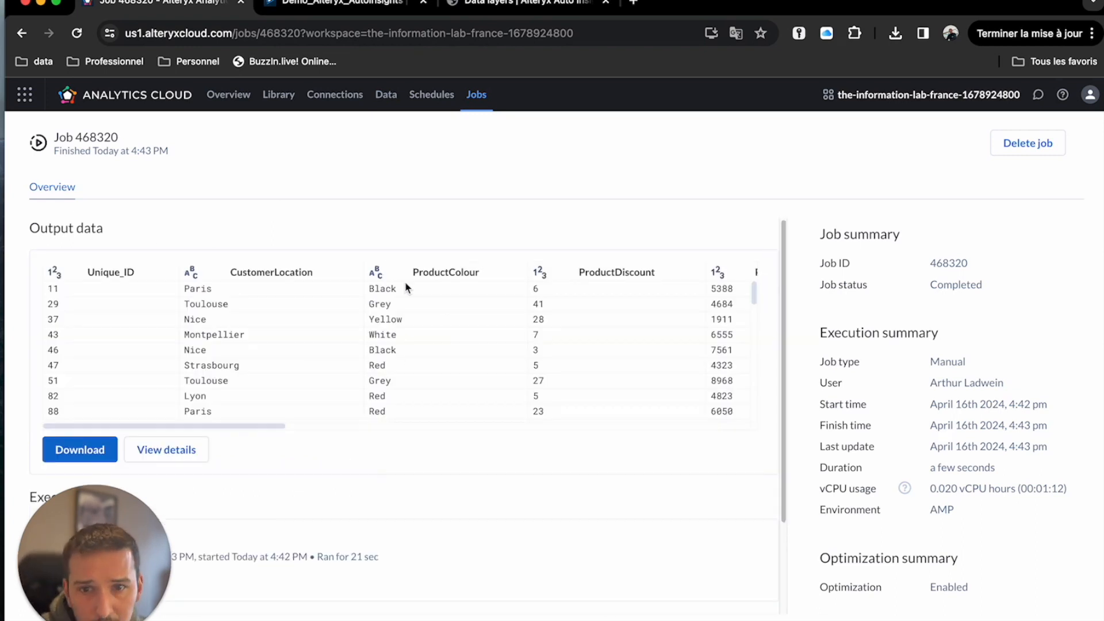
pyautogui.moveTo(238, 425); pyautogui.dragTo(168, 442)
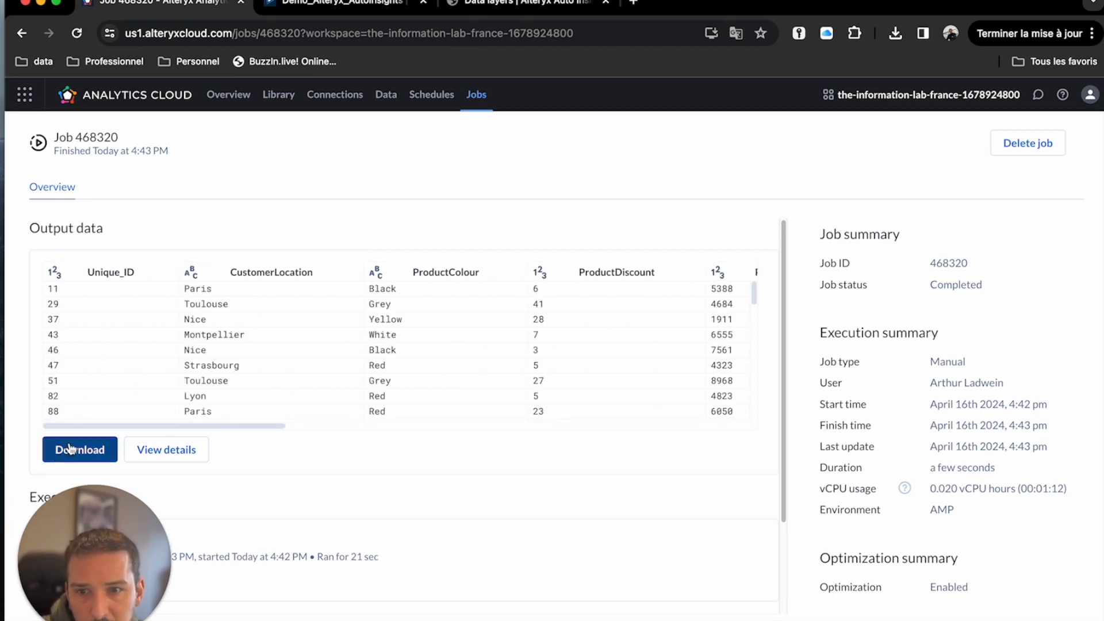
# - Launch Auto Insights from the Analytics Cloud overview
pyautogui.click(386, 96)
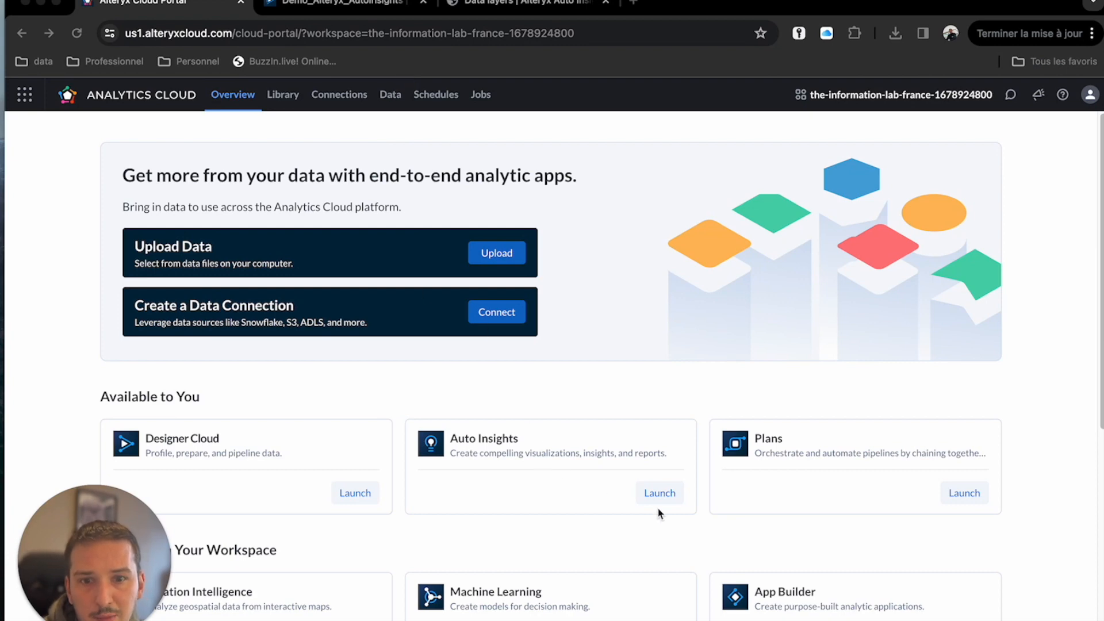
pyautogui.click(557, 508)
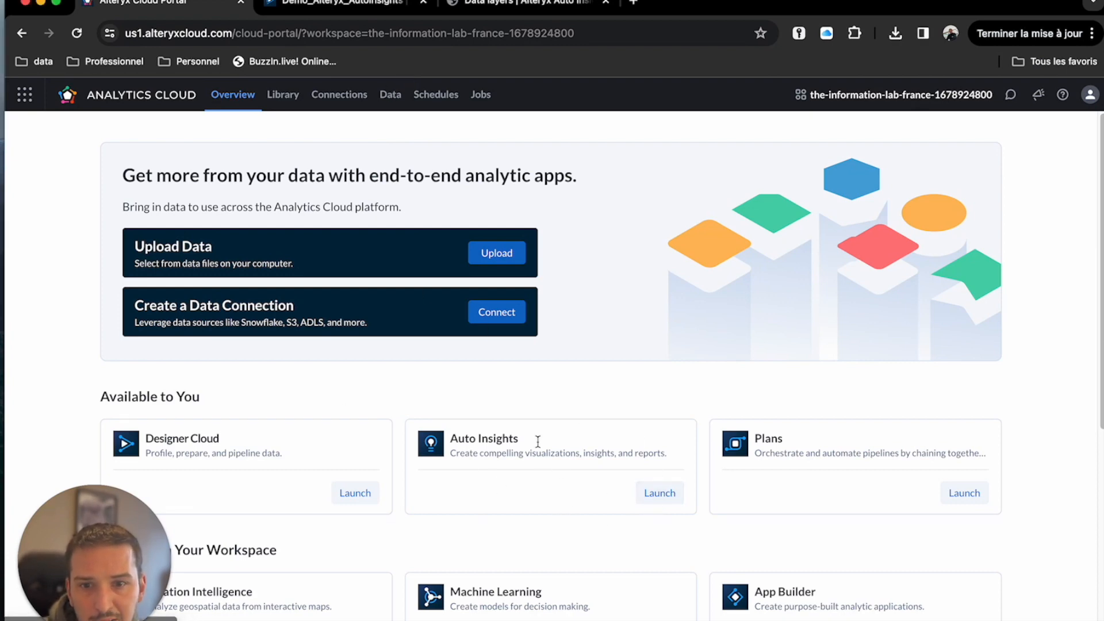
pyautogui.click(661, 494)
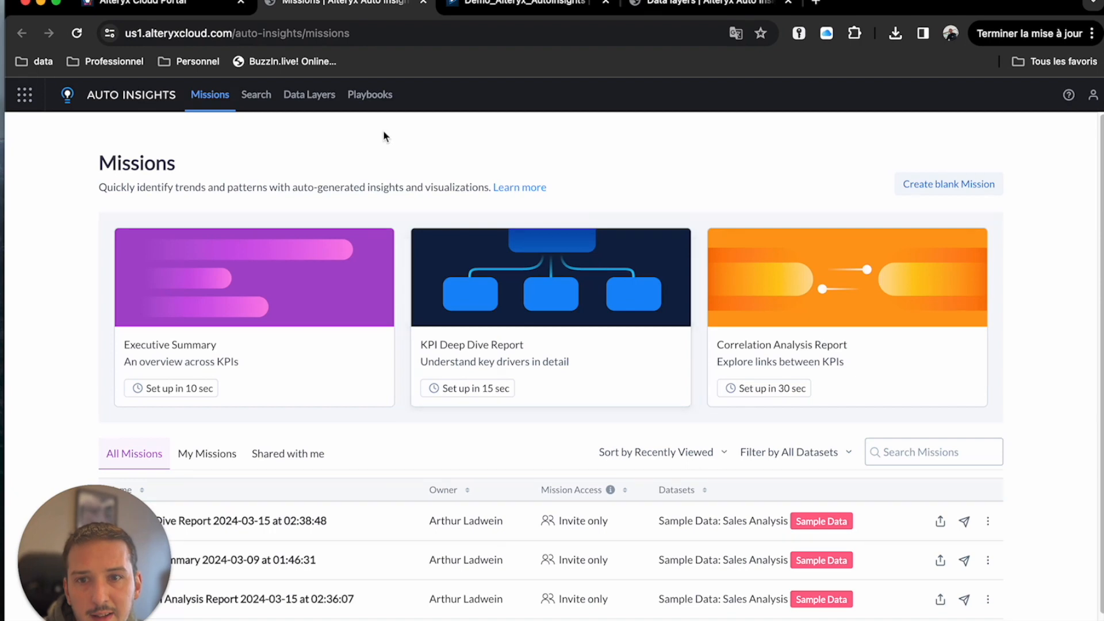
# - Open the dataset management of the Auto Insights Admin Portal and start adding a new dataset
pyautogui.click(1093, 96)
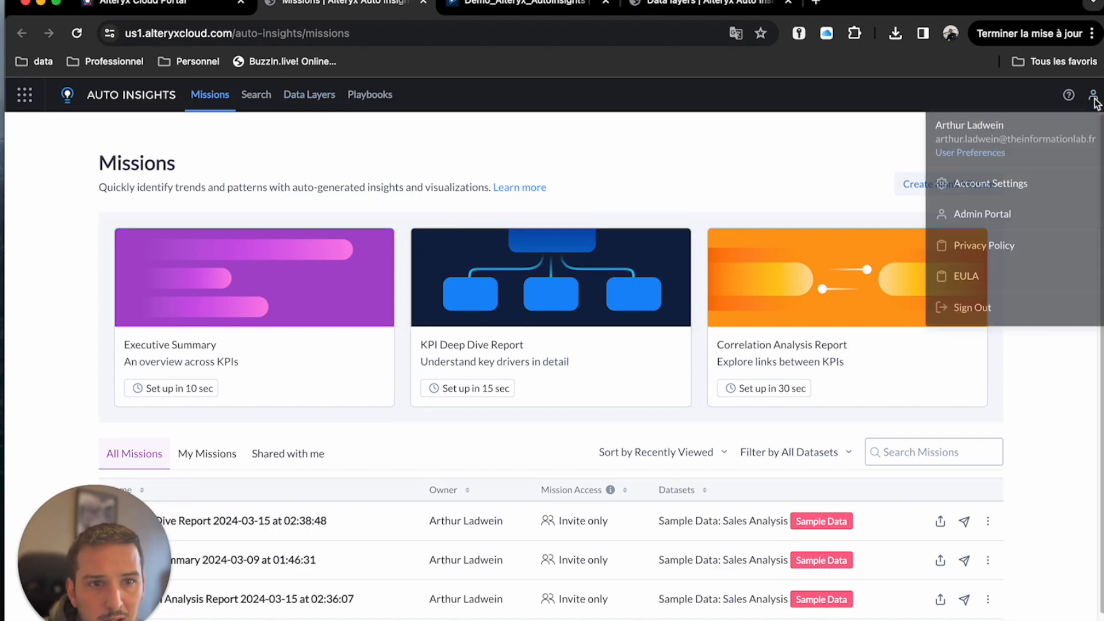
pyautogui.click(968, 214)
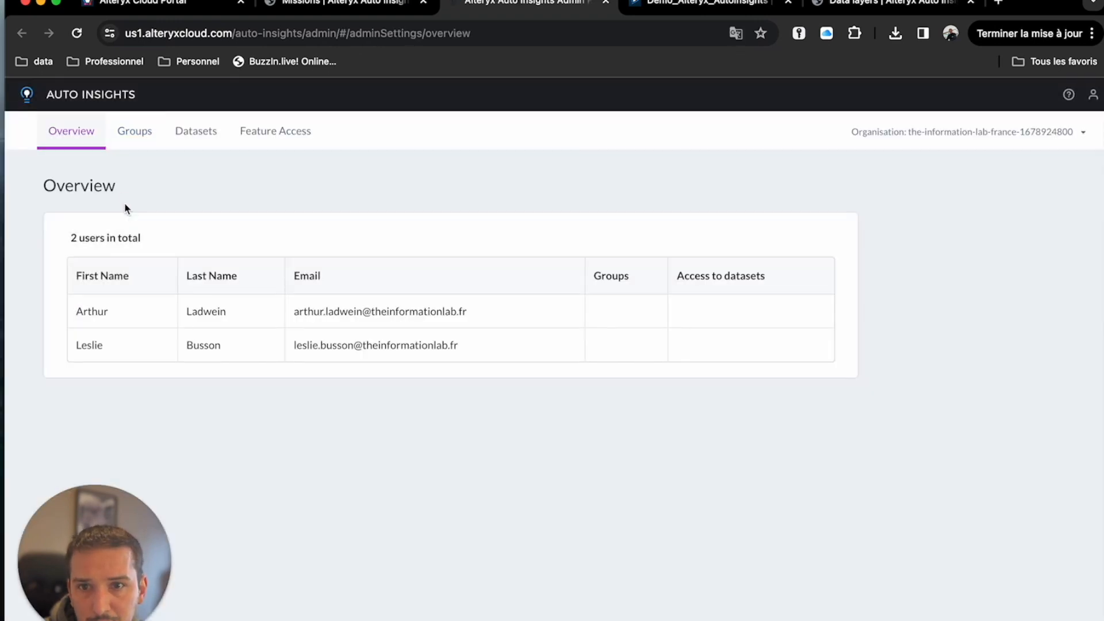
pyautogui.click(184, 134)
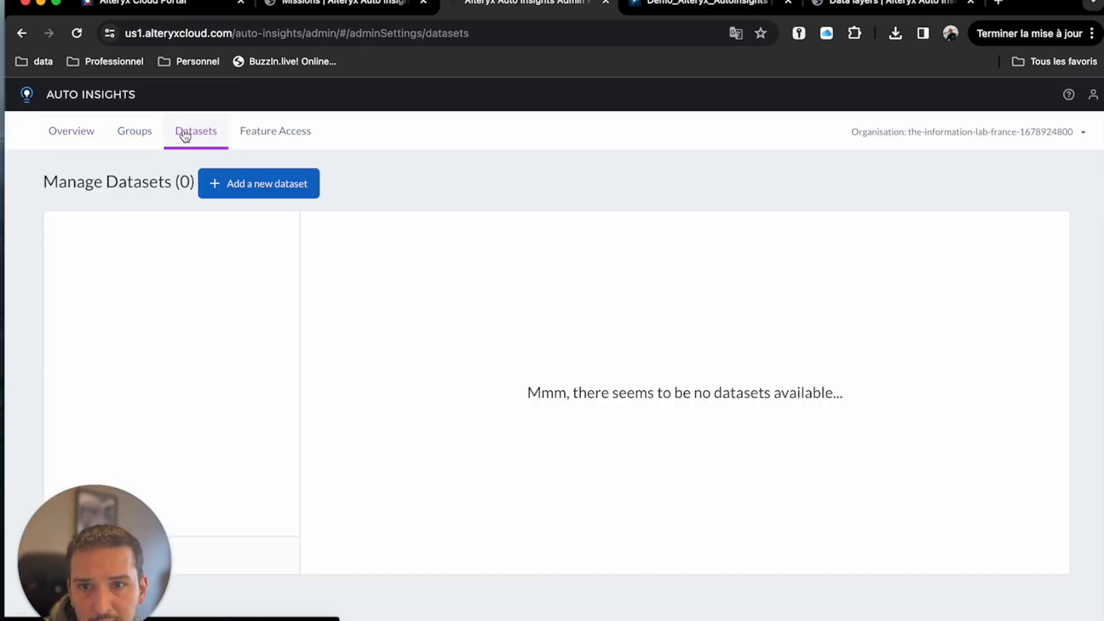
pyautogui.click(241, 195)
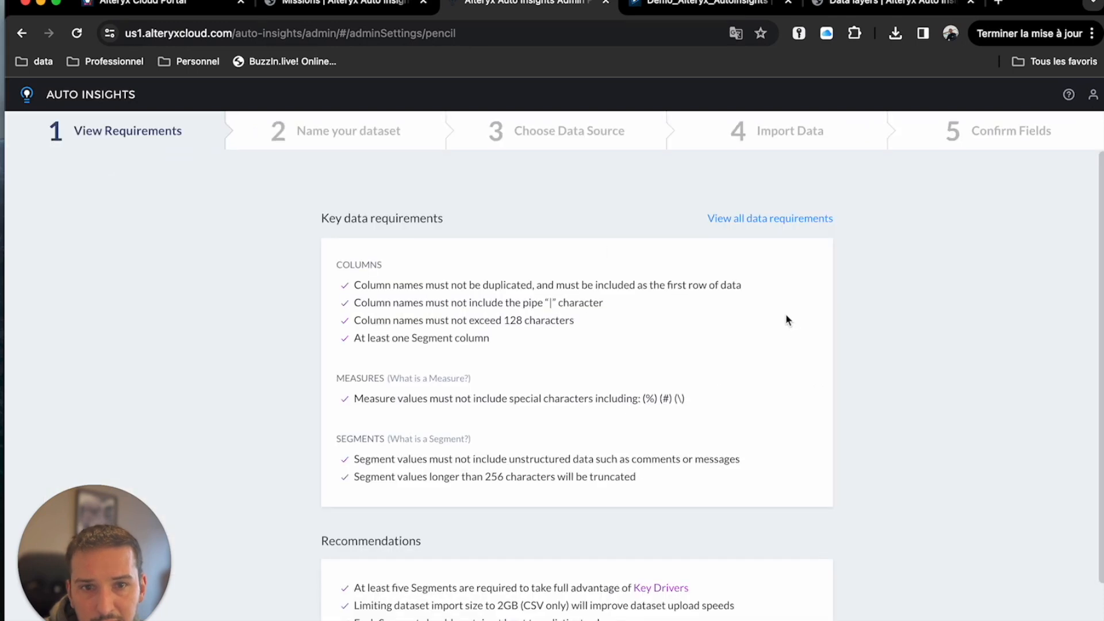
# - Accept the data requirements, name the dataset "Demo Auto Insights" and continue to the data source choice
pyautogui.scroll(-2, 737, 351)
pyautogui.click(1034, 611)
pyautogui.click(348, 332)
pyautogui.write('De')
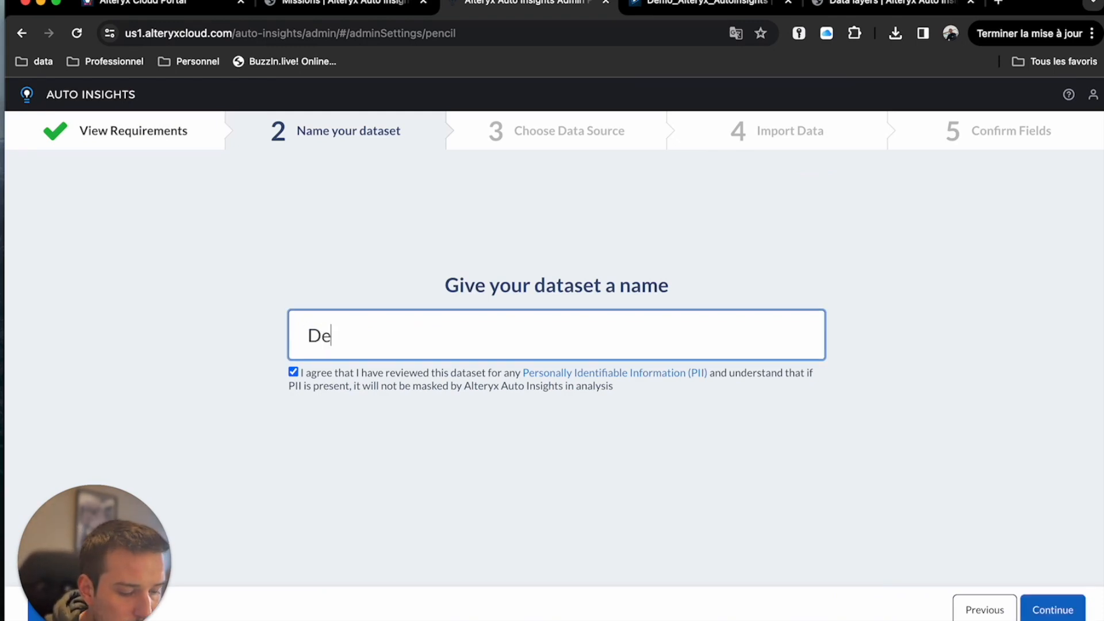
pyautogui.write('mo Auto Insights')
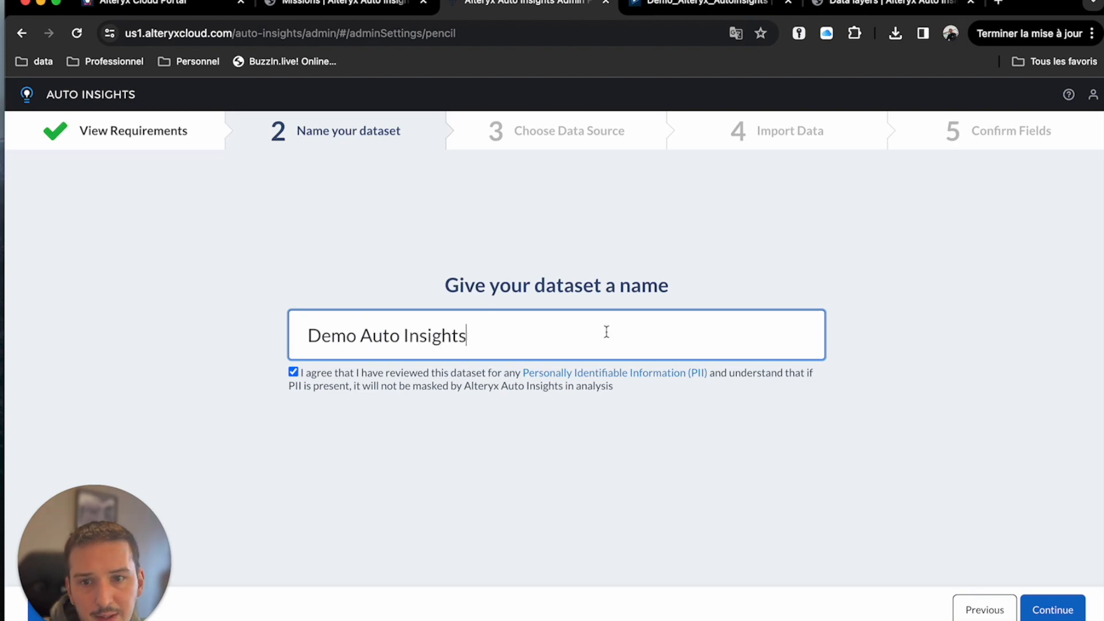
pyautogui.click(1047, 605)
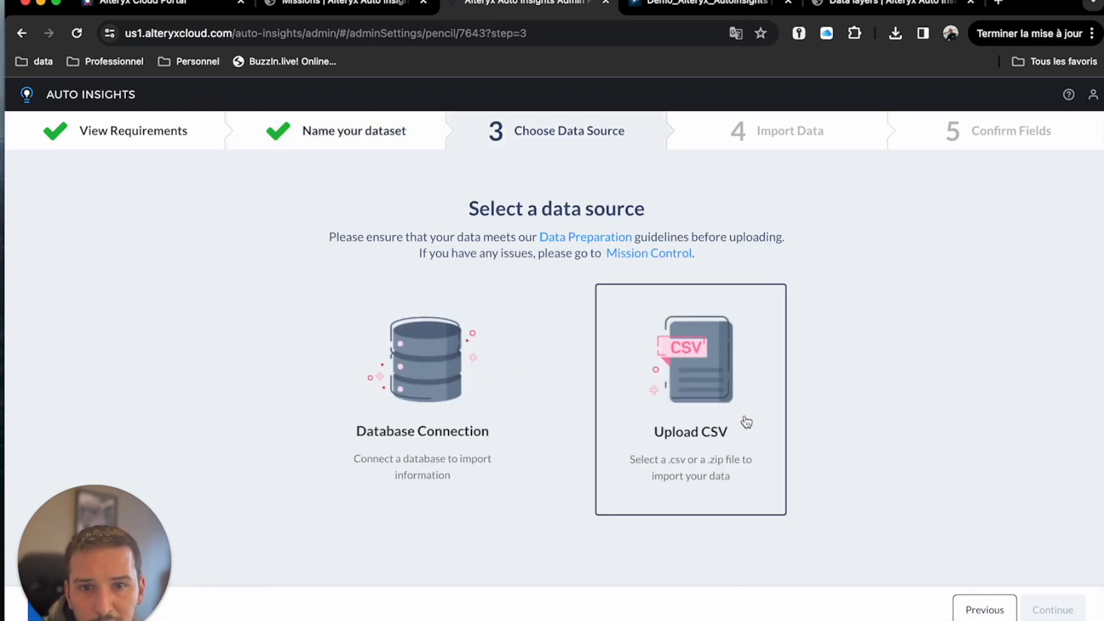
# - Choose Database Connection as the data source and examine the supported database types and connection fields
pyautogui.click(425, 428)
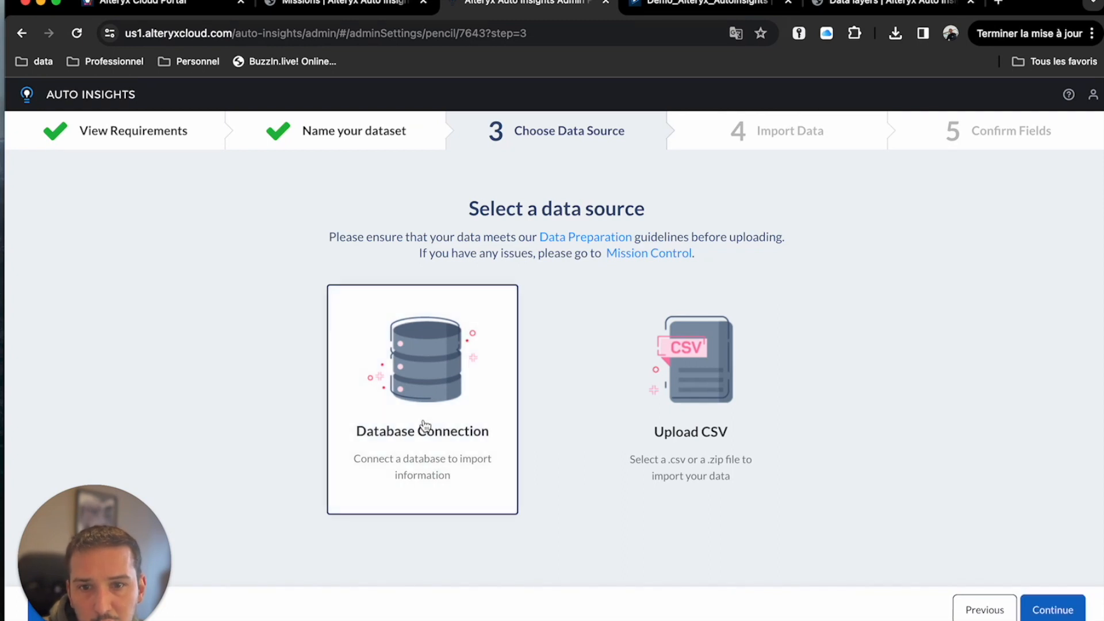
pyautogui.click(1036, 610)
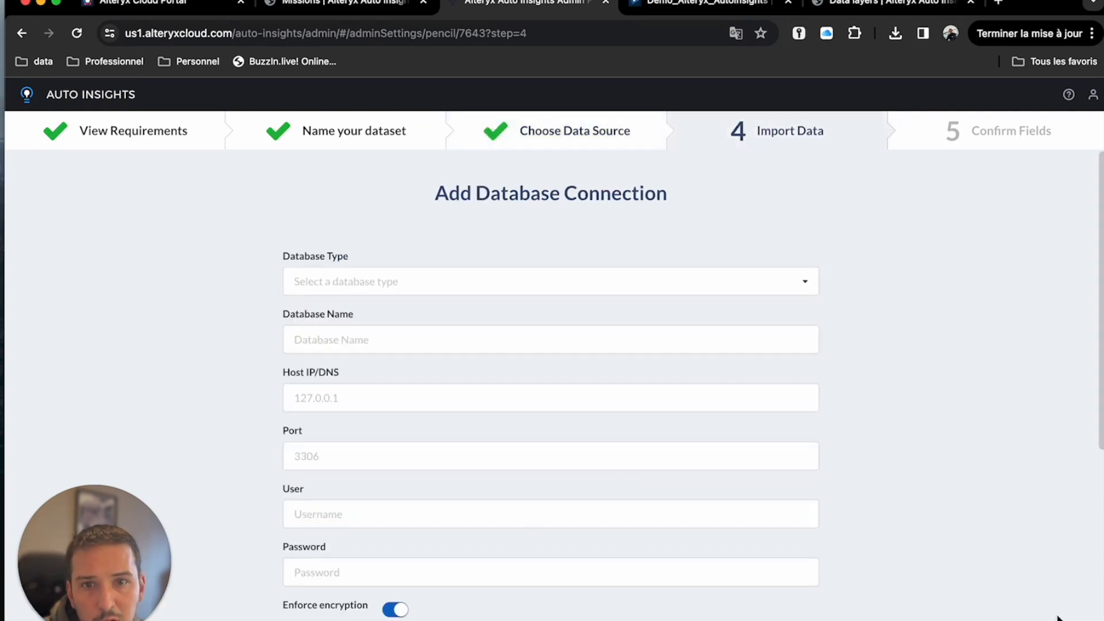
pyautogui.click(806, 283)
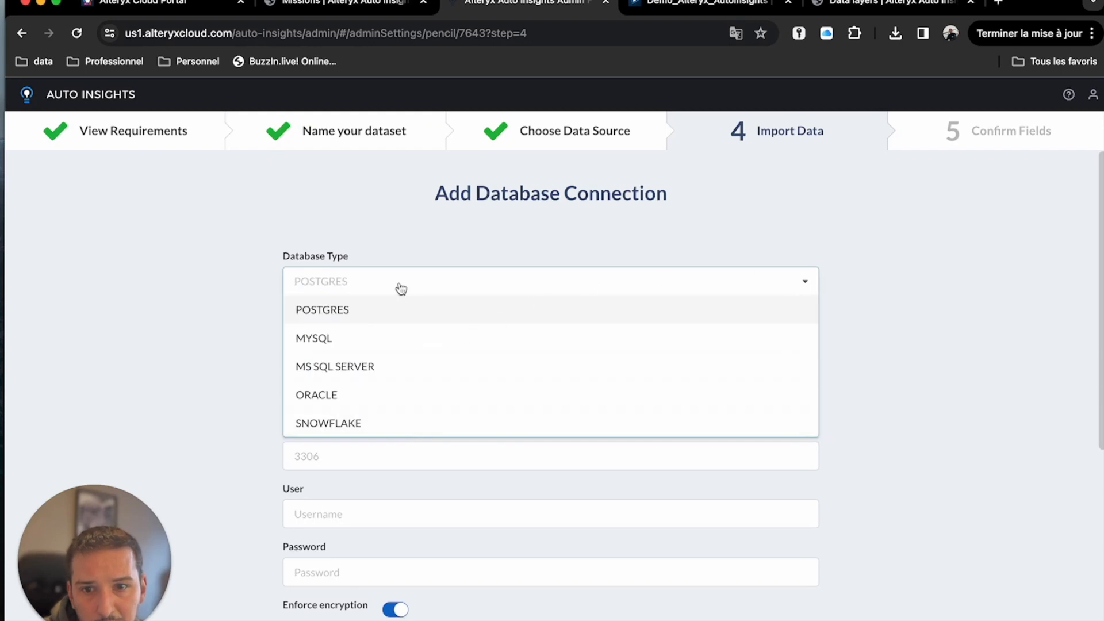
pyautogui.click(950, 249)
pyautogui.scroll(-6, 969, 383)
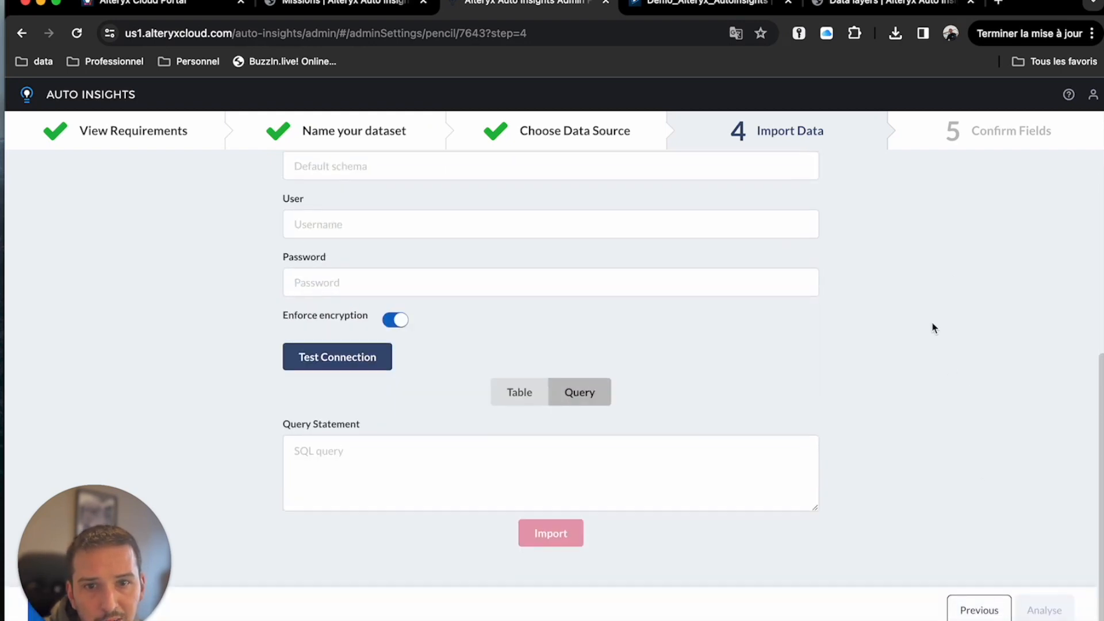
pyautogui.scroll(1, 937, 345)
pyautogui.scroll(-1, 937, 345)
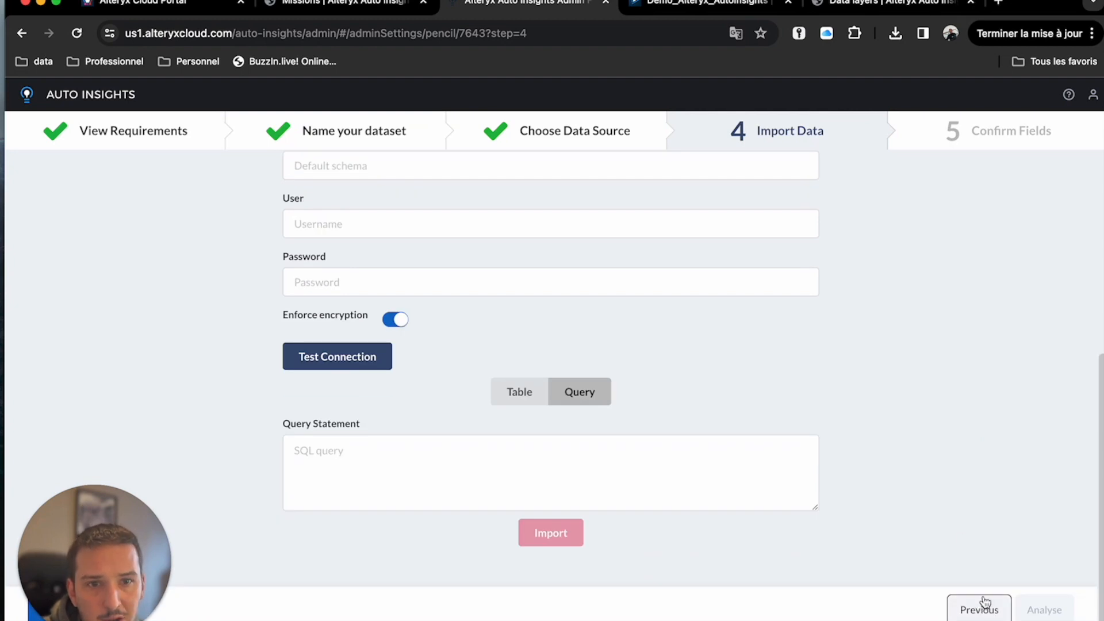
# - Go back through the dataset setup to the key data requirements, review them and close the Admin Portal
pyautogui.click(989, 611)
pyautogui.click(719, 380)
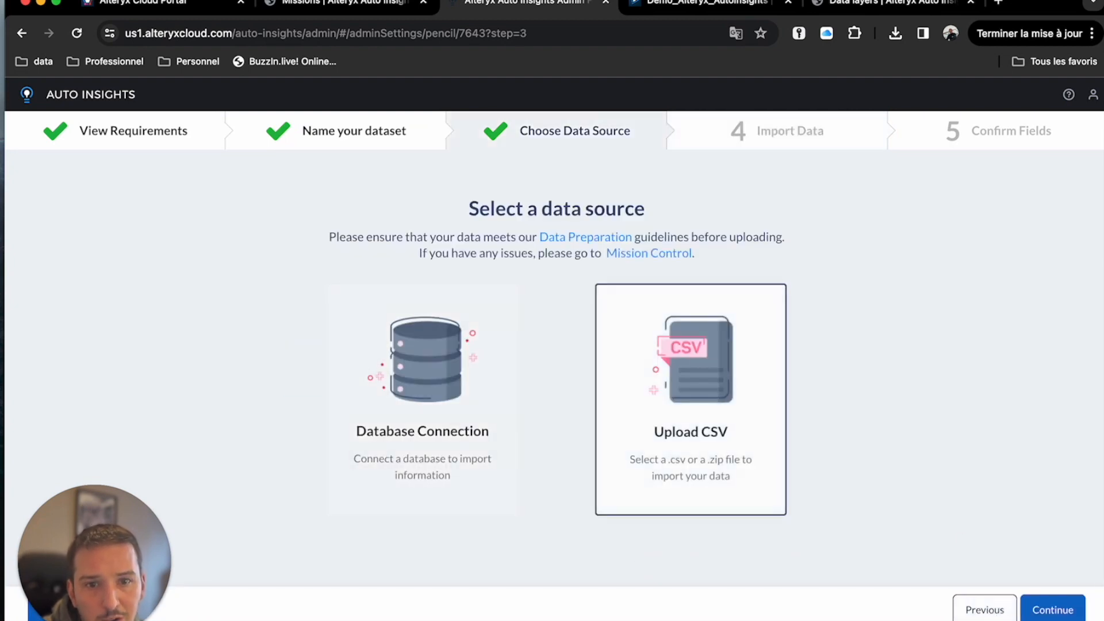
pyautogui.click(985, 610)
pyautogui.click(985, 610)
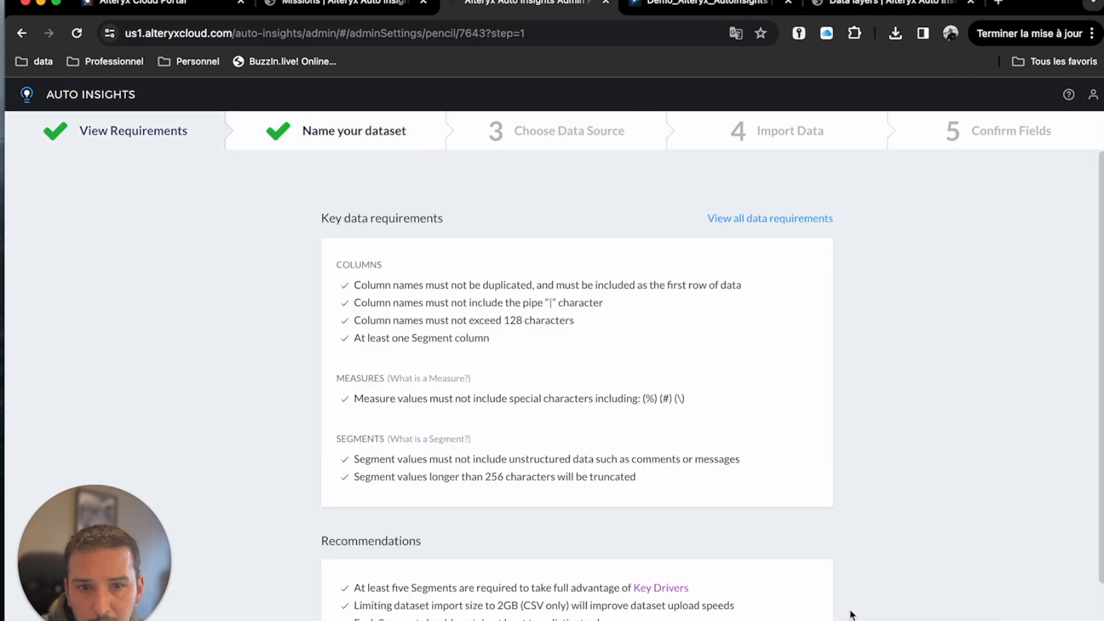
pyautogui.scroll(-2, 708, 339)
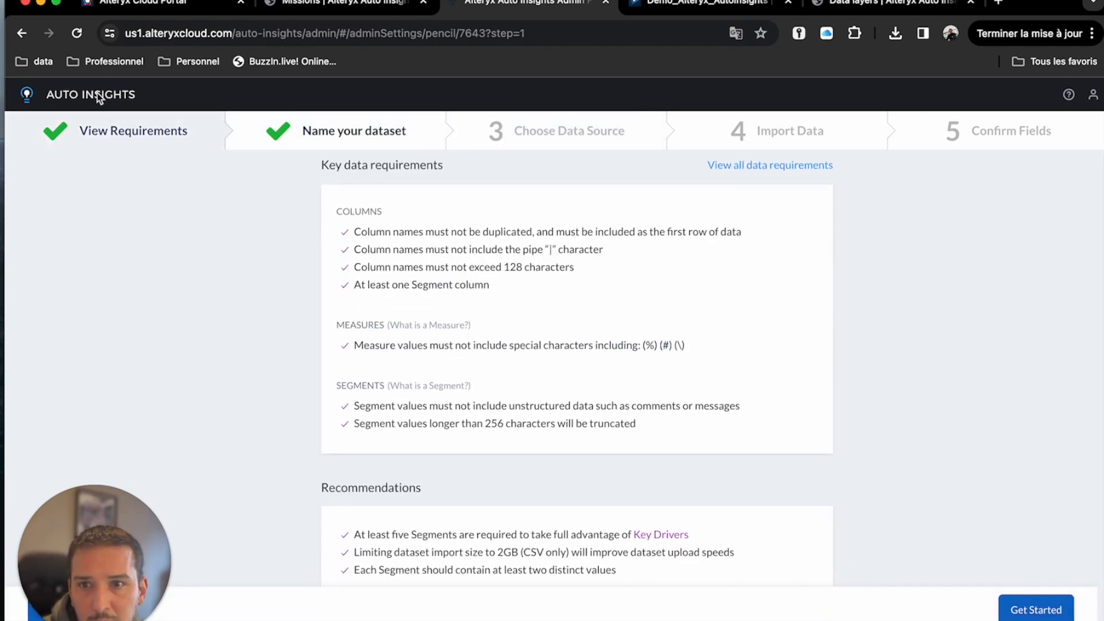
pyautogui.click(606, 3)
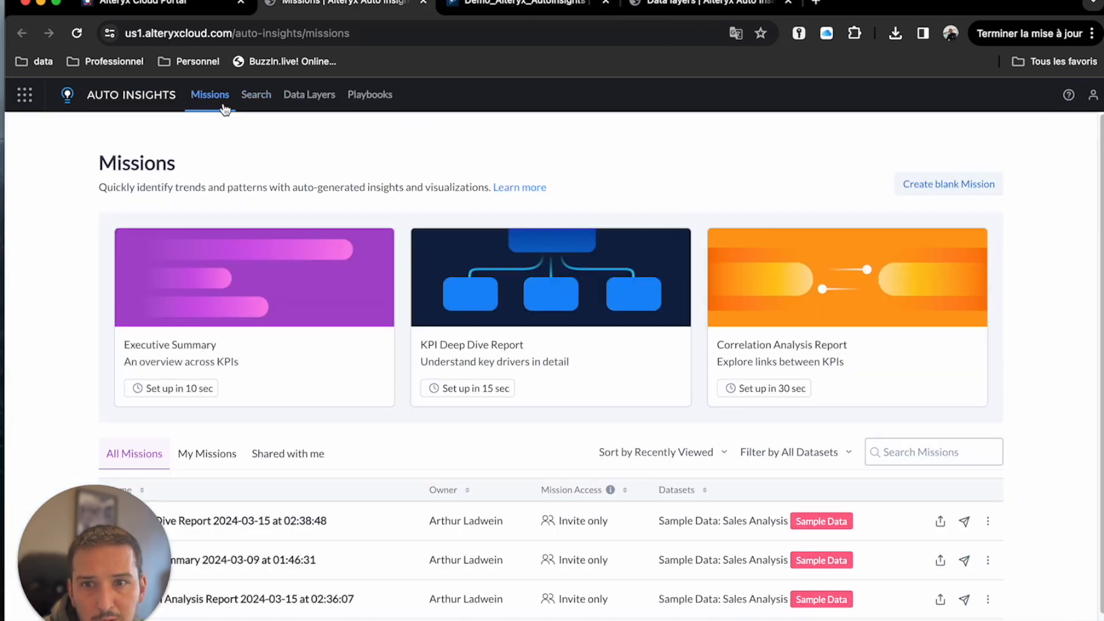
# - Create a new data layer in Auto Insights from the Demo_AutoInsights dataset
pyautogui.click(314, 102)
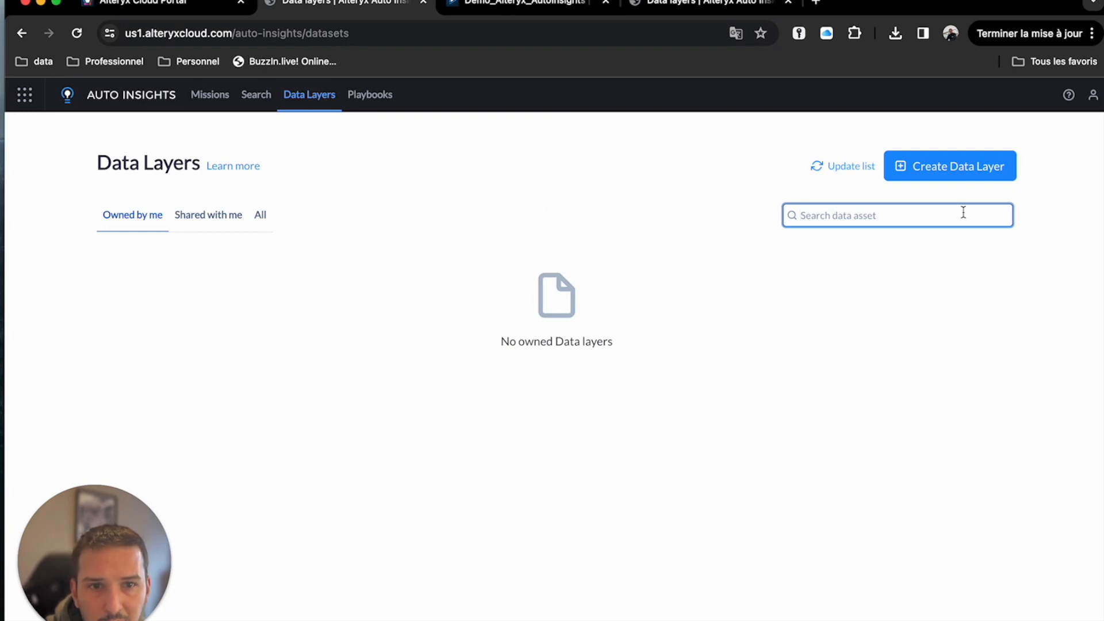
pyautogui.click(949, 169)
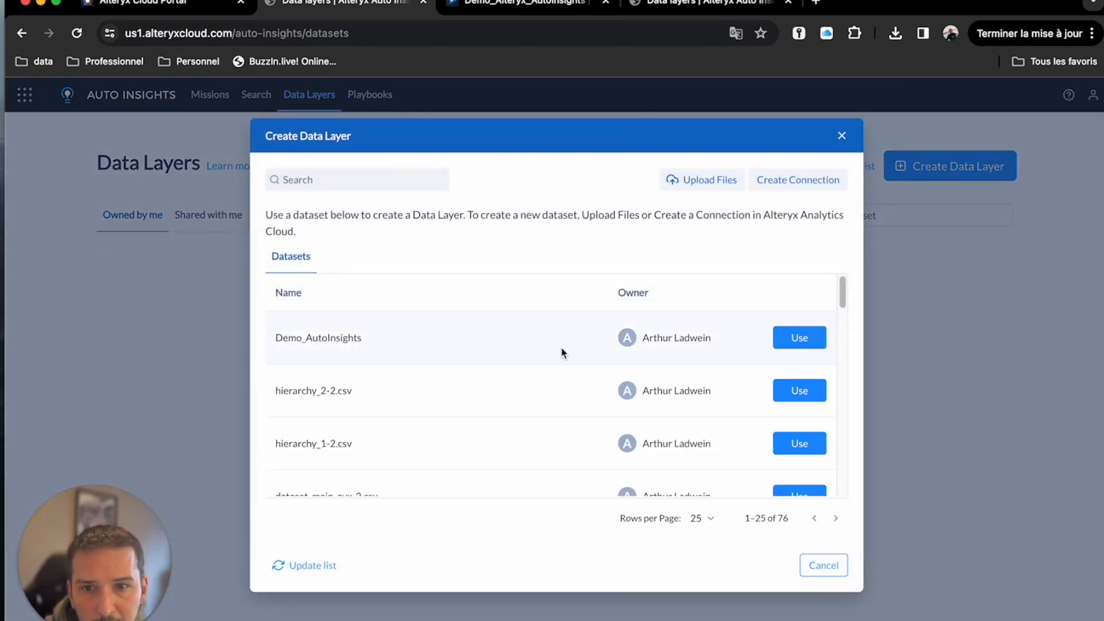
pyautogui.scroll(-5, 839, 310)
pyautogui.moveTo(850, 331); pyautogui.dragTo(889, 283)
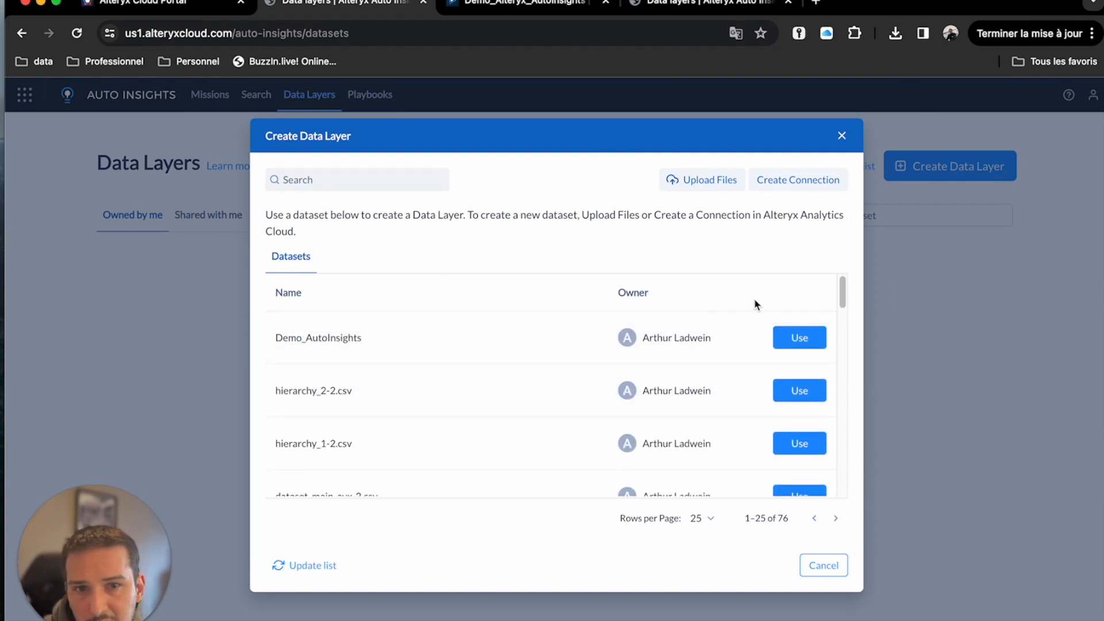
pyautogui.moveTo(841, 299); pyautogui.dragTo(904, 261)
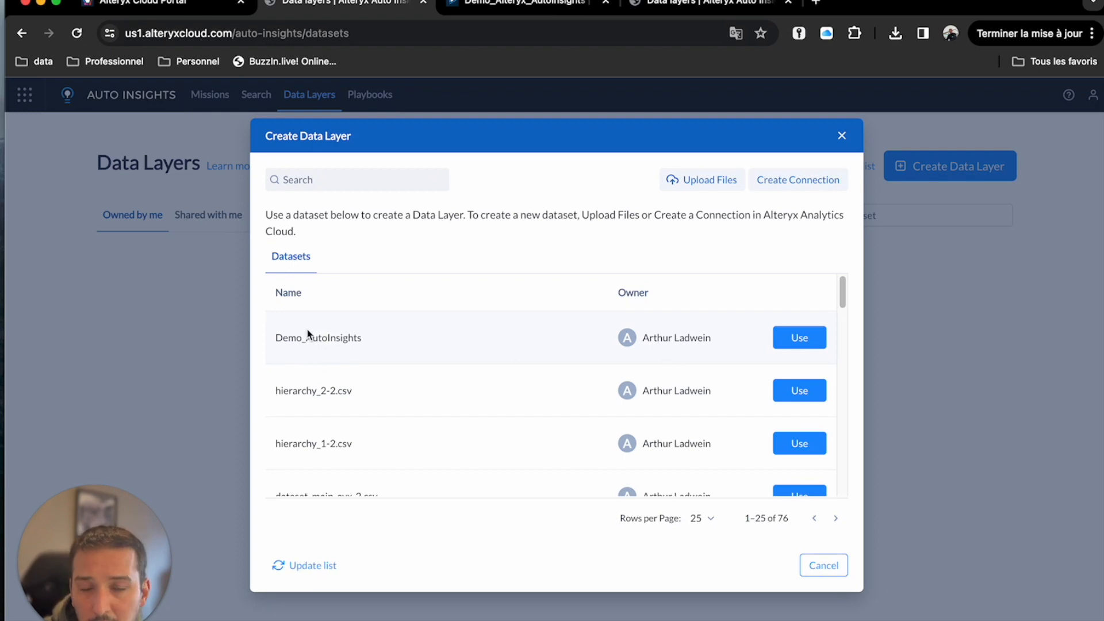
pyautogui.click(800, 344)
pyautogui.click(801, 344)
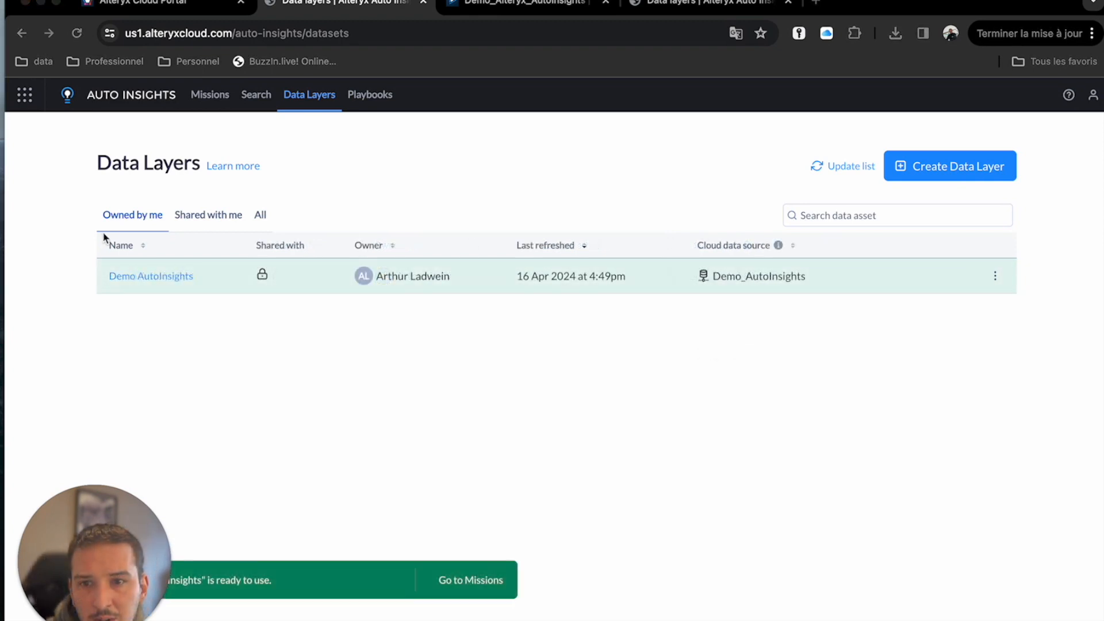
pyautogui.click(407, 364)
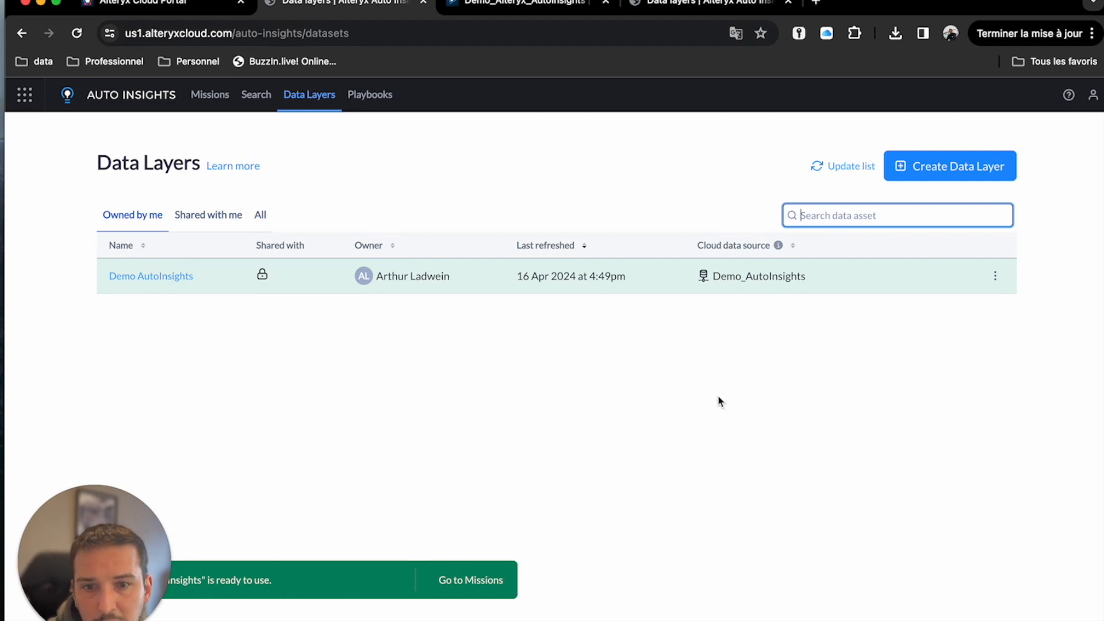
# - Open the settings of the Demo AutoInsights data layer and review how its columns are interpreted
pyautogui.click(995, 277)
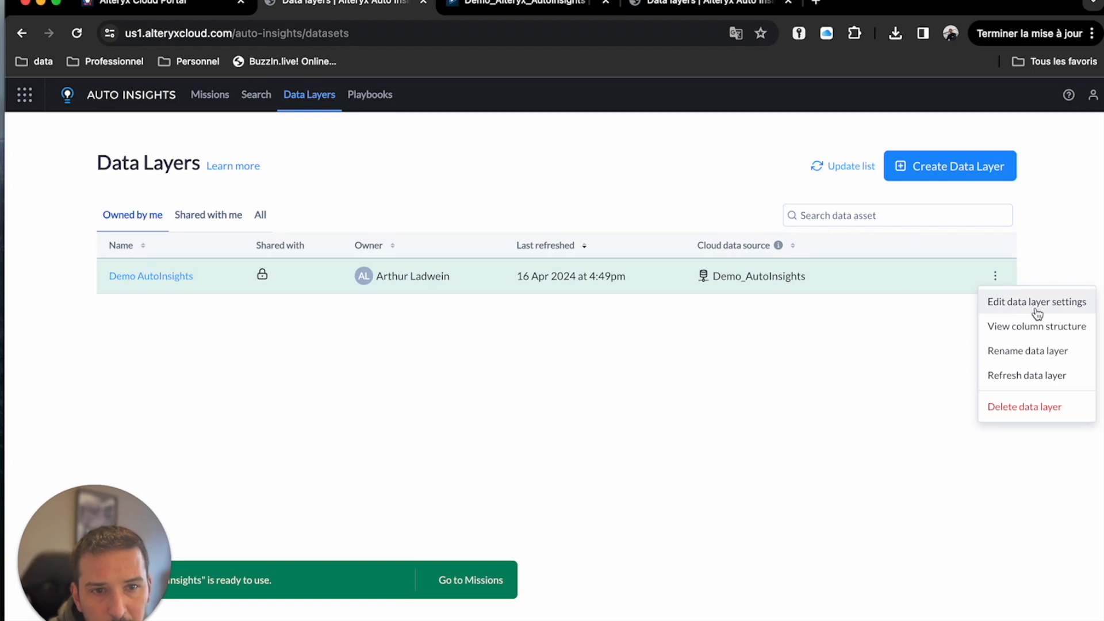
pyautogui.click(1017, 311)
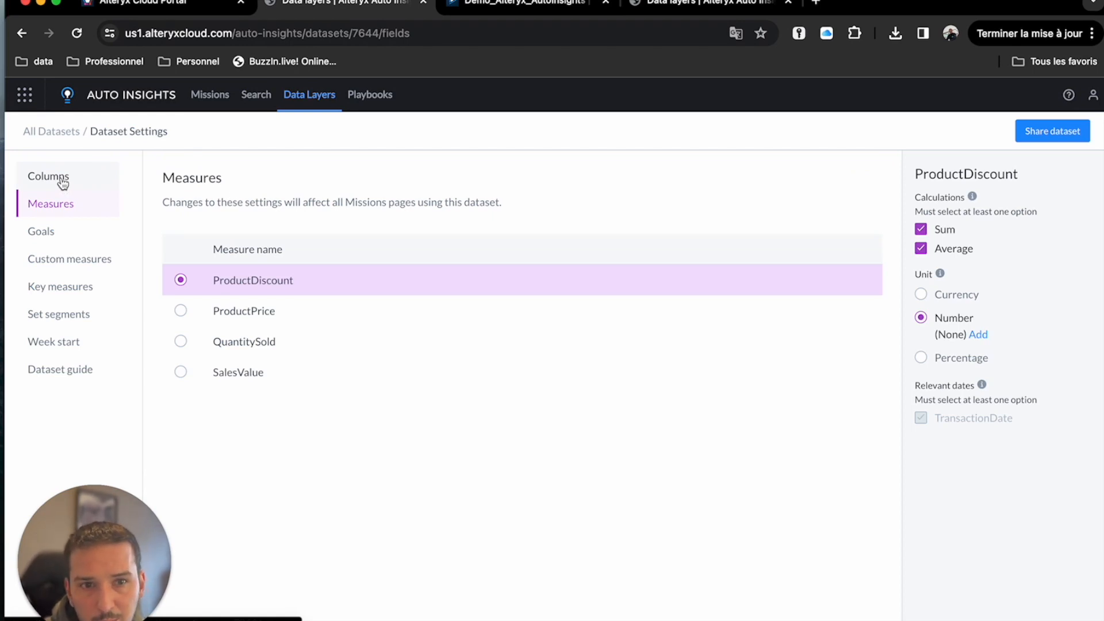
pyautogui.click(63, 183)
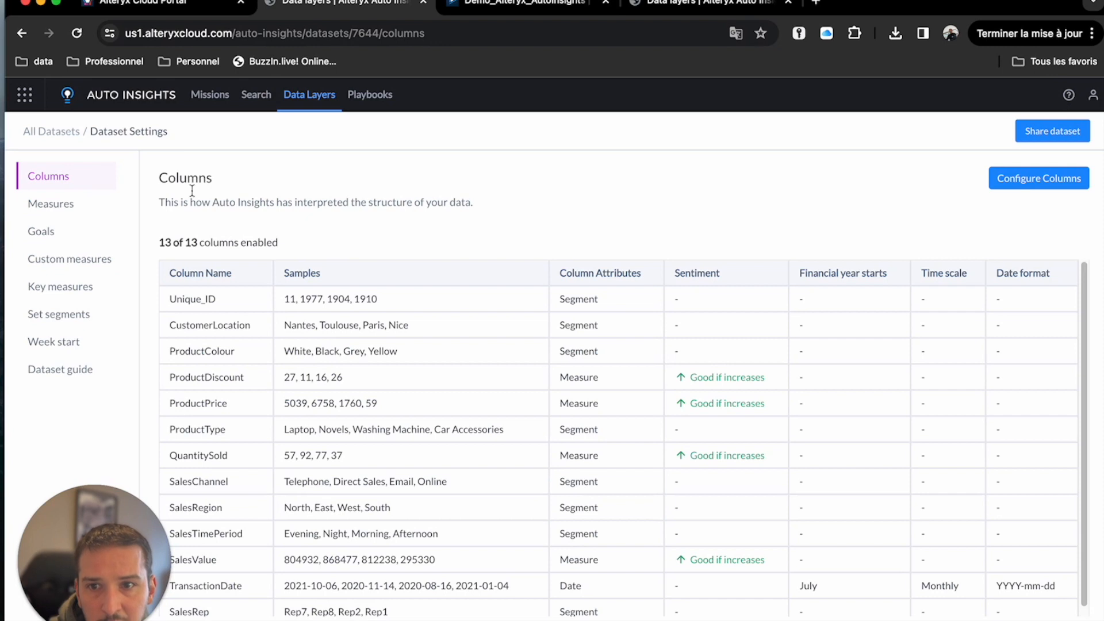
pyautogui.scroll(-1, 630, 289)
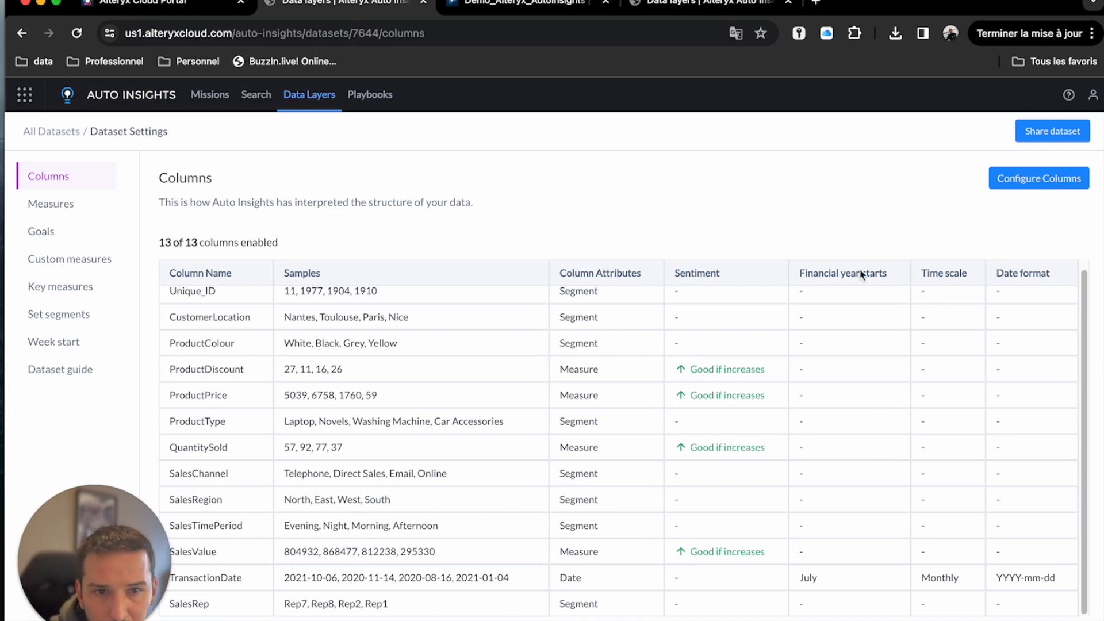
# - Start configuring the columns and mark an increase in ProductDiscount as not good
pyautogui.click(1024, 181)
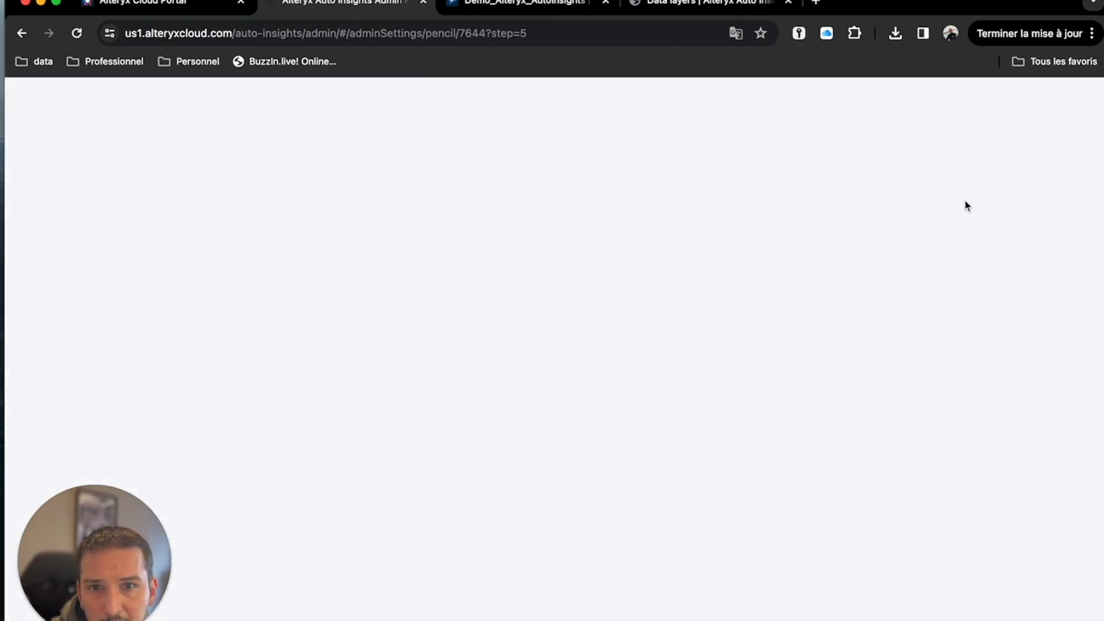
pyautogui.scroll(-4, 497, 438)
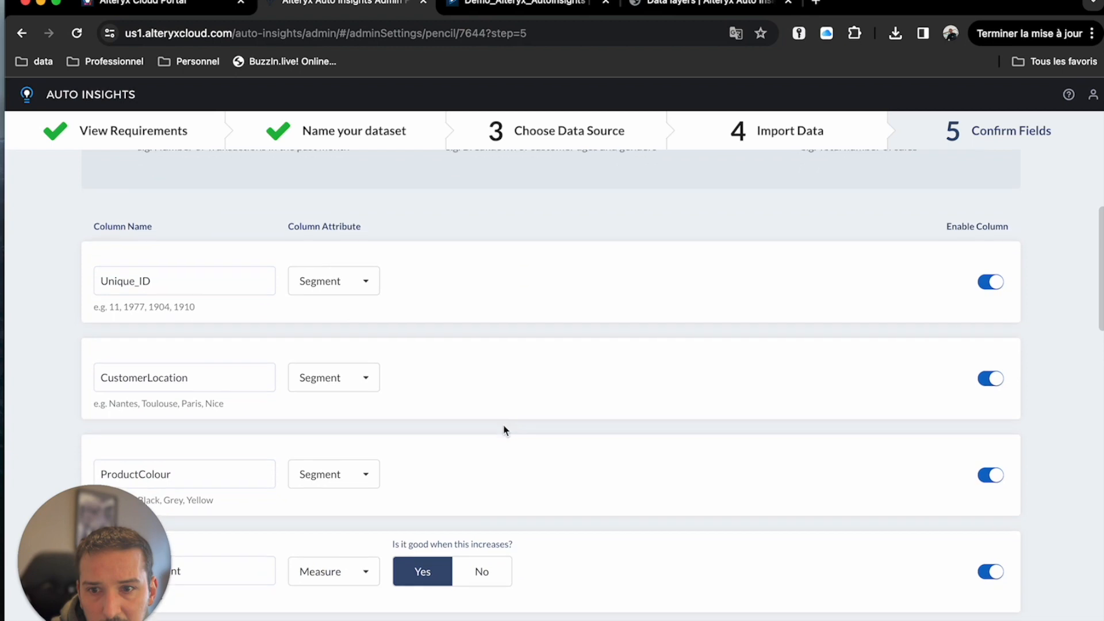
pyautogui.scroll(-5, 506, 429)
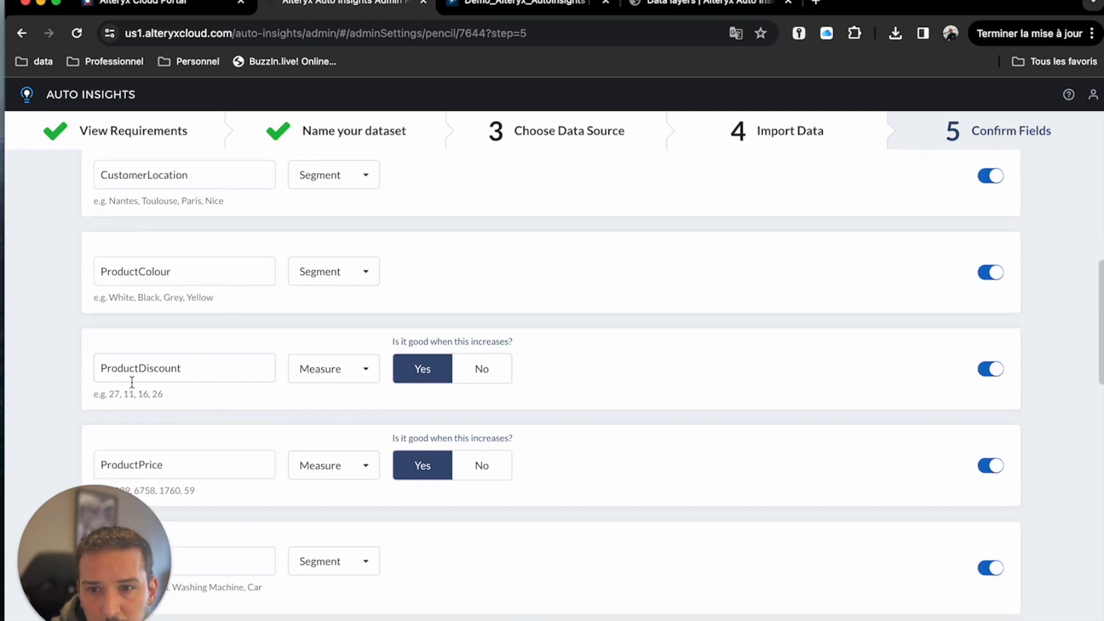
pyautogui.click(488, 380)
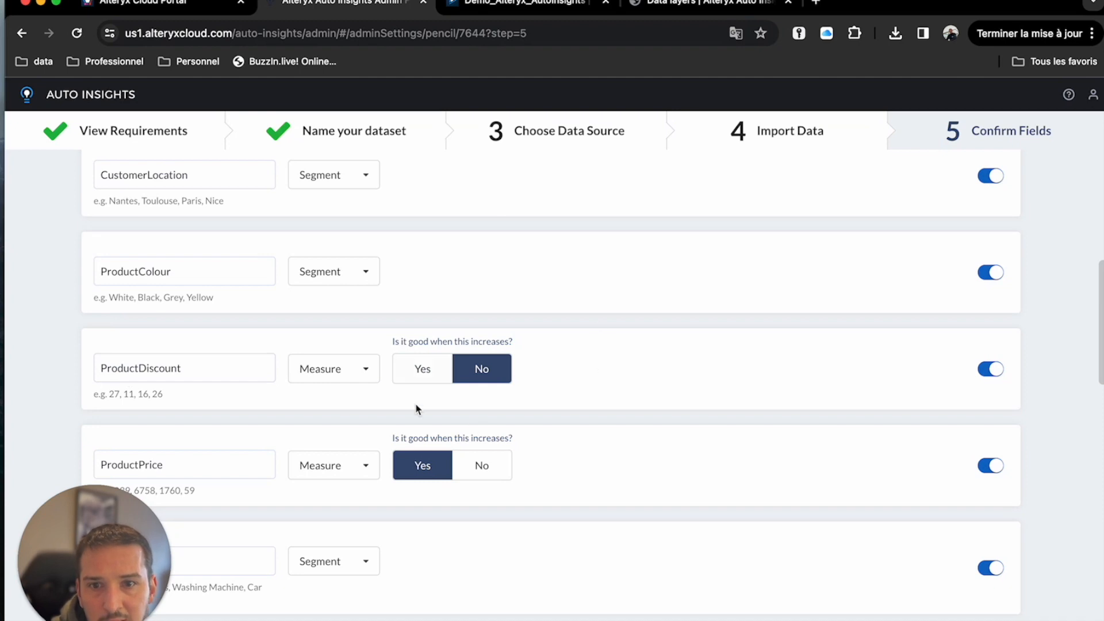
# - Examine the attribute types available for the Unique_ID column without changing it
pyautogui.scroll(5, 503, 293)
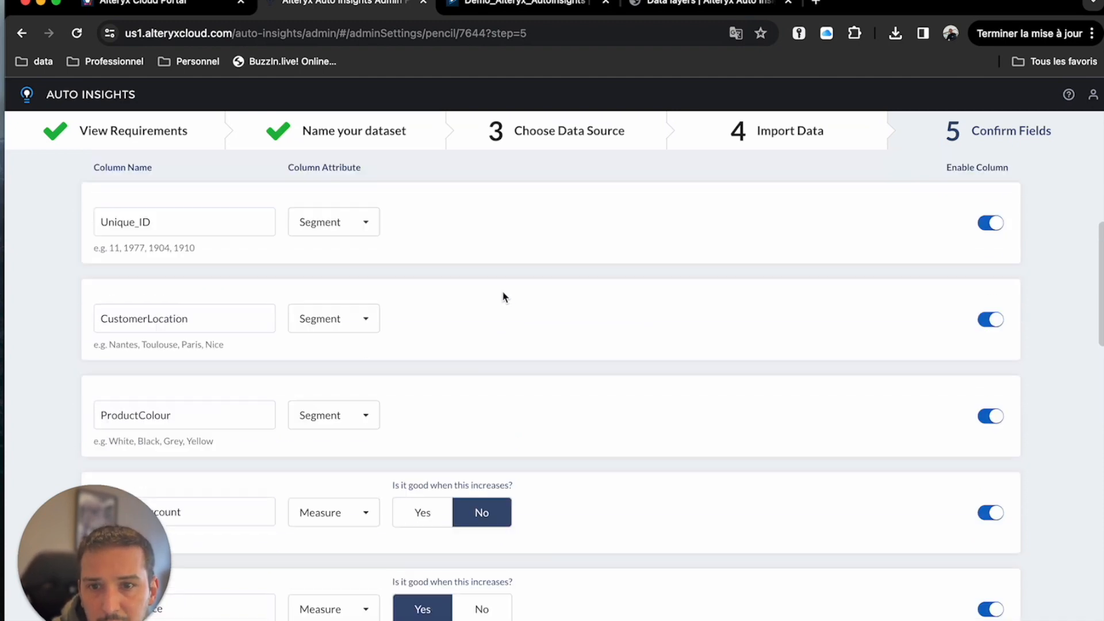
pyautogui.scroll(-2, 503, 310)
pyautogui.click(368, 195)
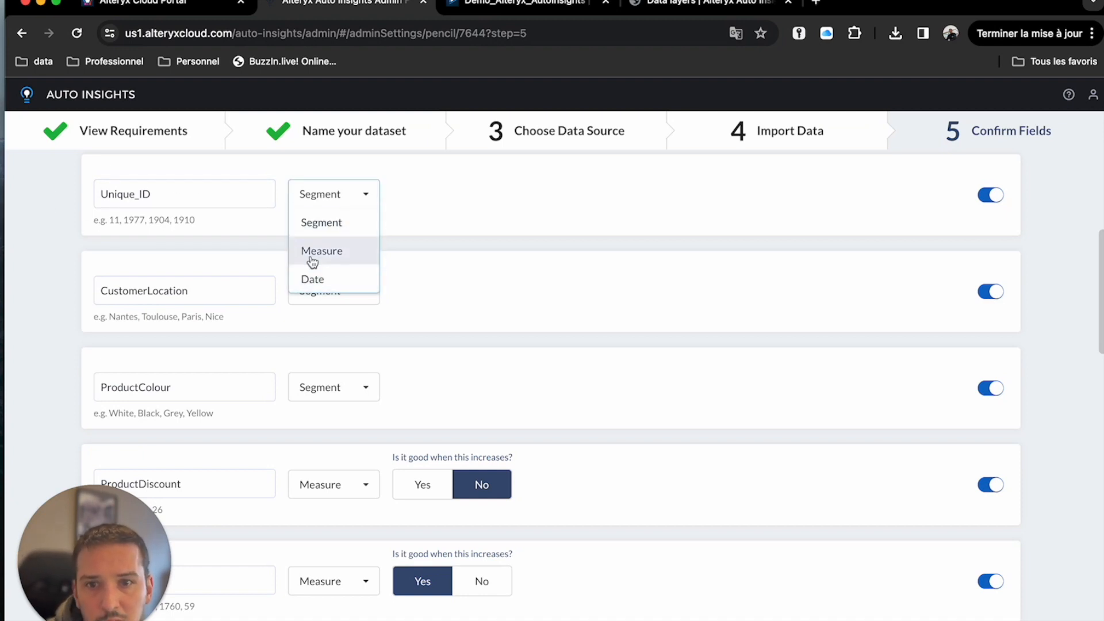
pyautogui.click(409, 248)
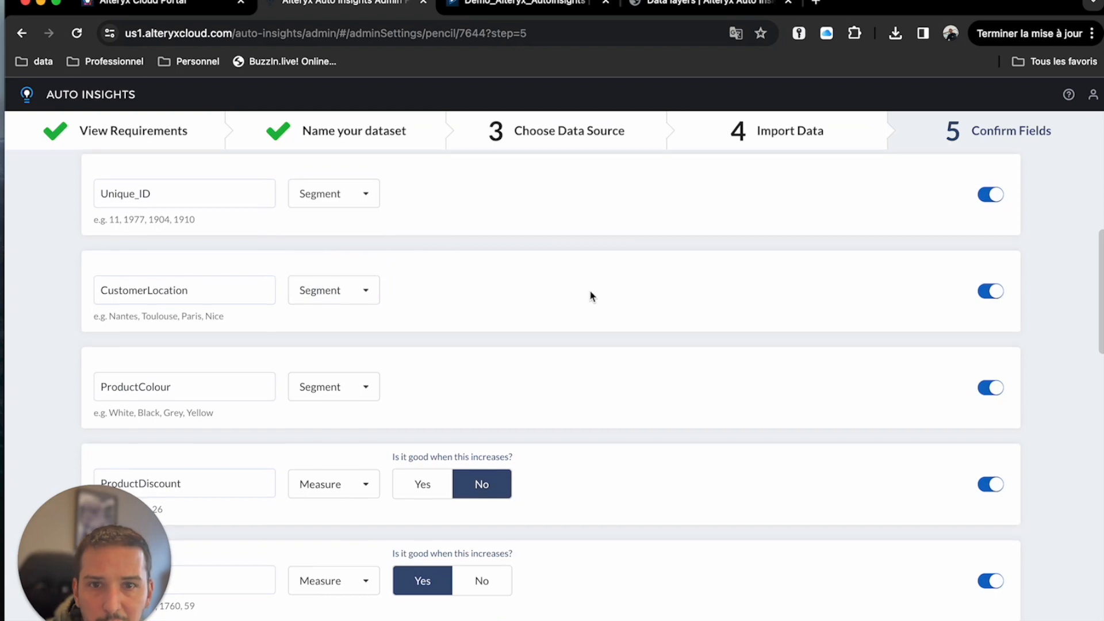
# - Set the financial year start of the TransactionDate column to January
pyautogui.scroll(-11, 606, 301)
pyautogui.scroll(-5, 609, 306)
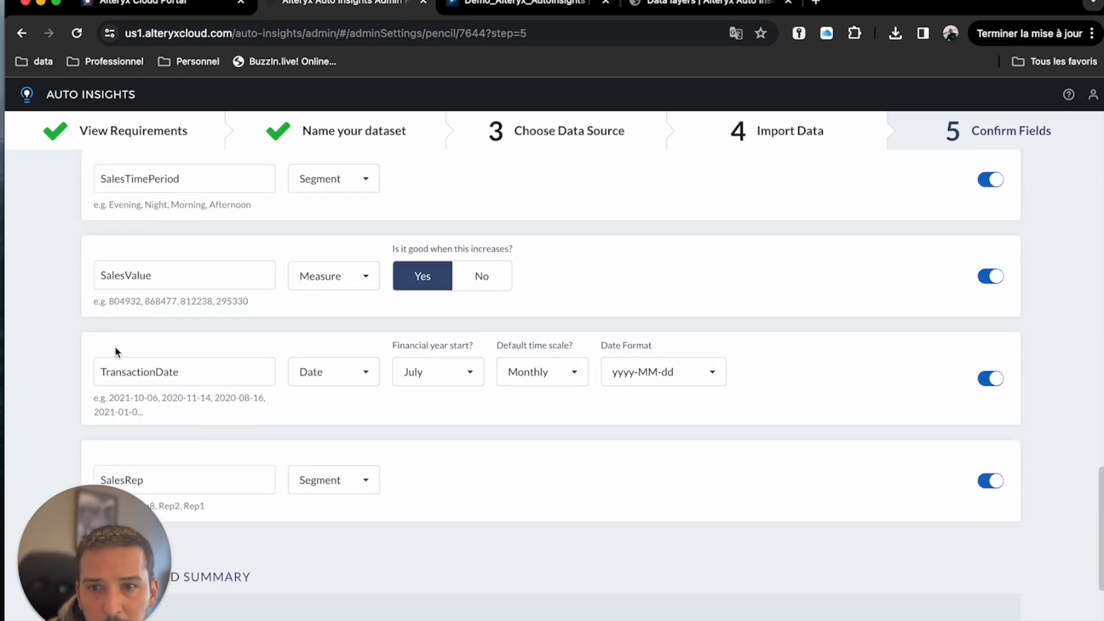
pyautogui.click(469, 372)
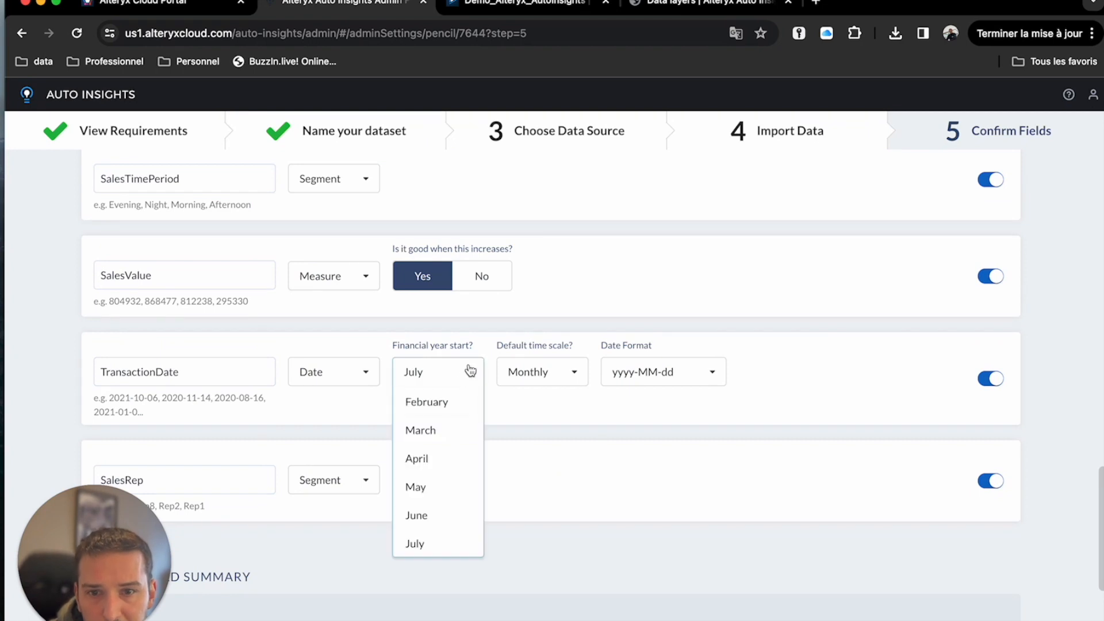
pyautogui.scroll(1, 455, 444)
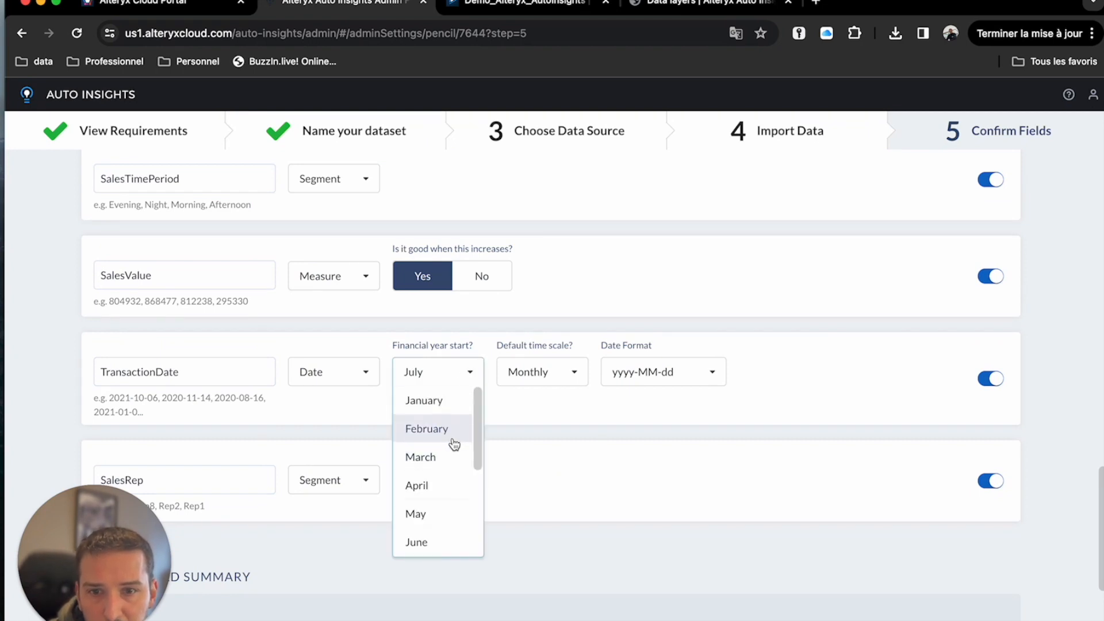
pyautogui.click(436, 406)
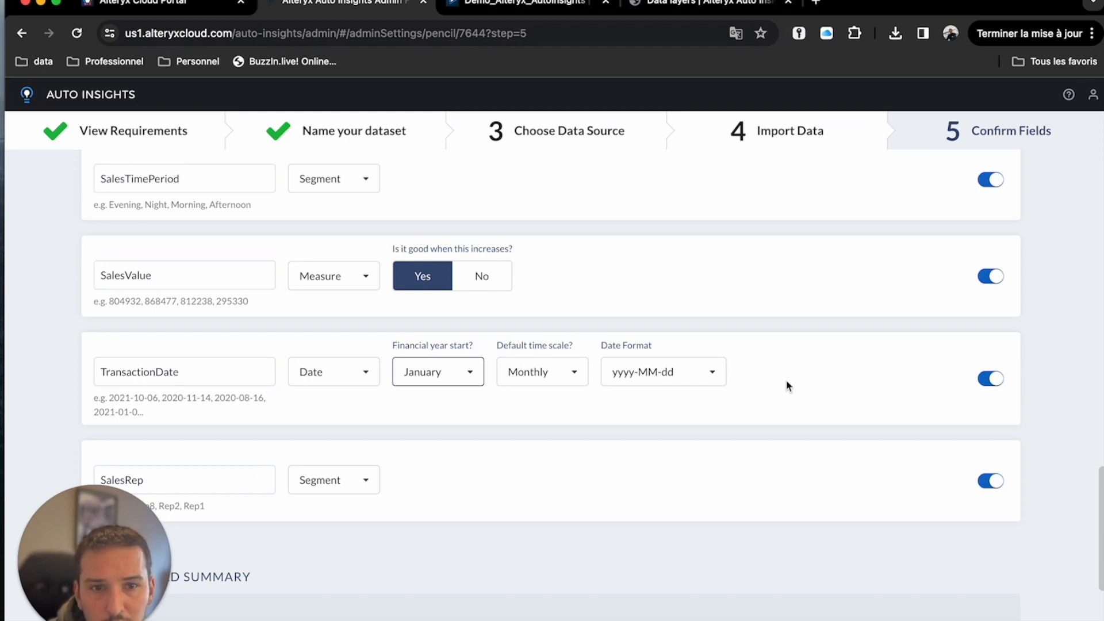
# - Review the remaining columns and field summary, and confirm the column configuration for immediate processing
pyautogui.scroll(-3, 788, 386)
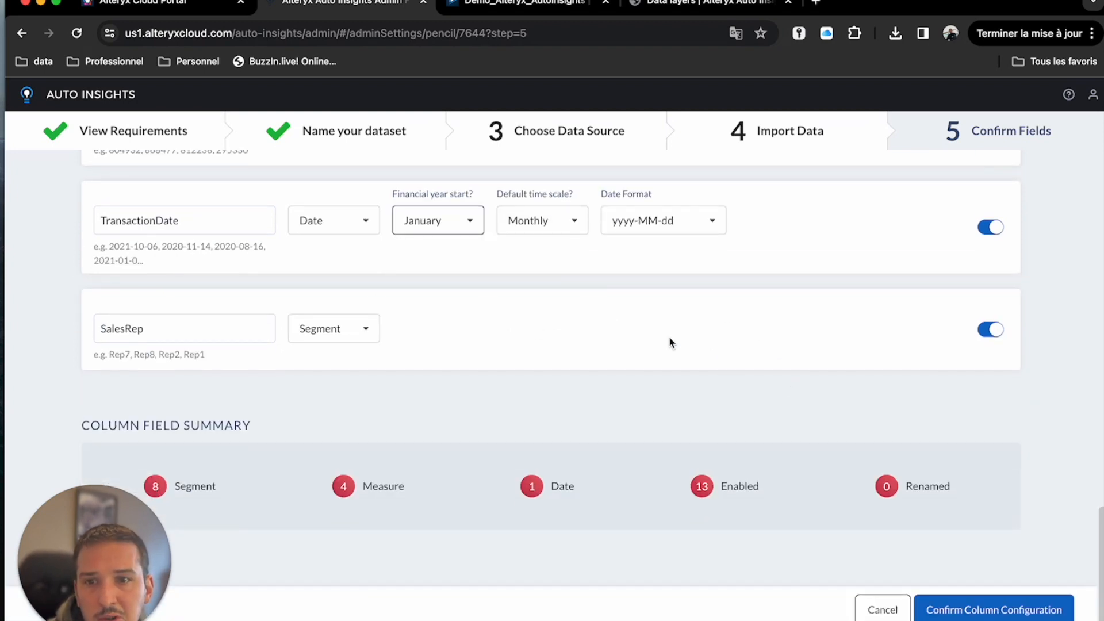
pyautogui.scroll(15, 778, 343)
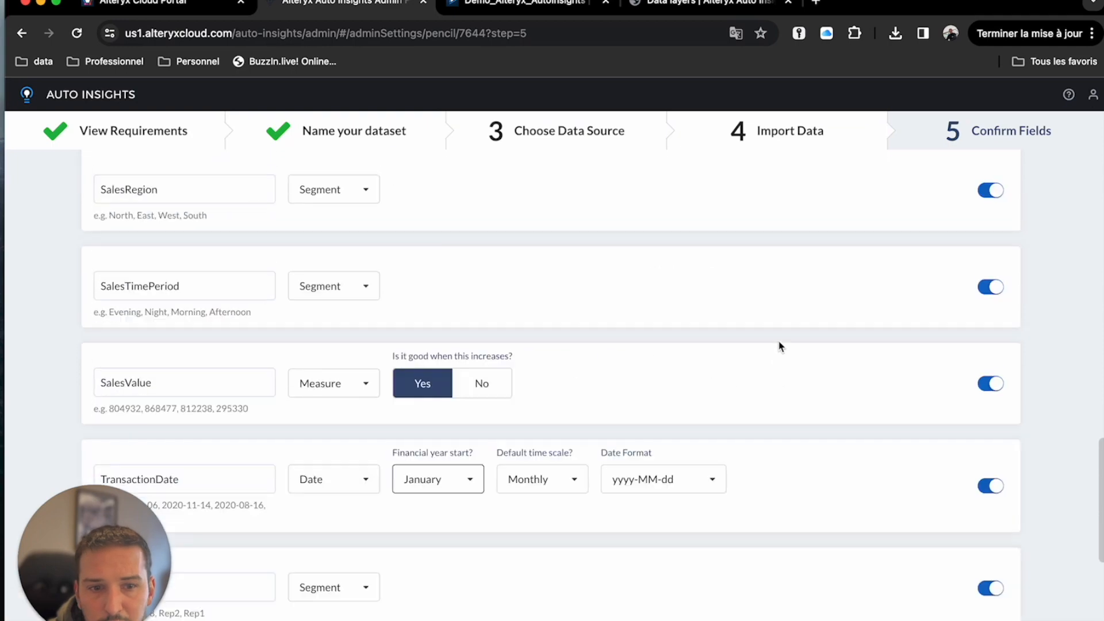
pyautogui.scroll(-5, 771, 345)
pyautogui.scroll(-10, 772, 345)
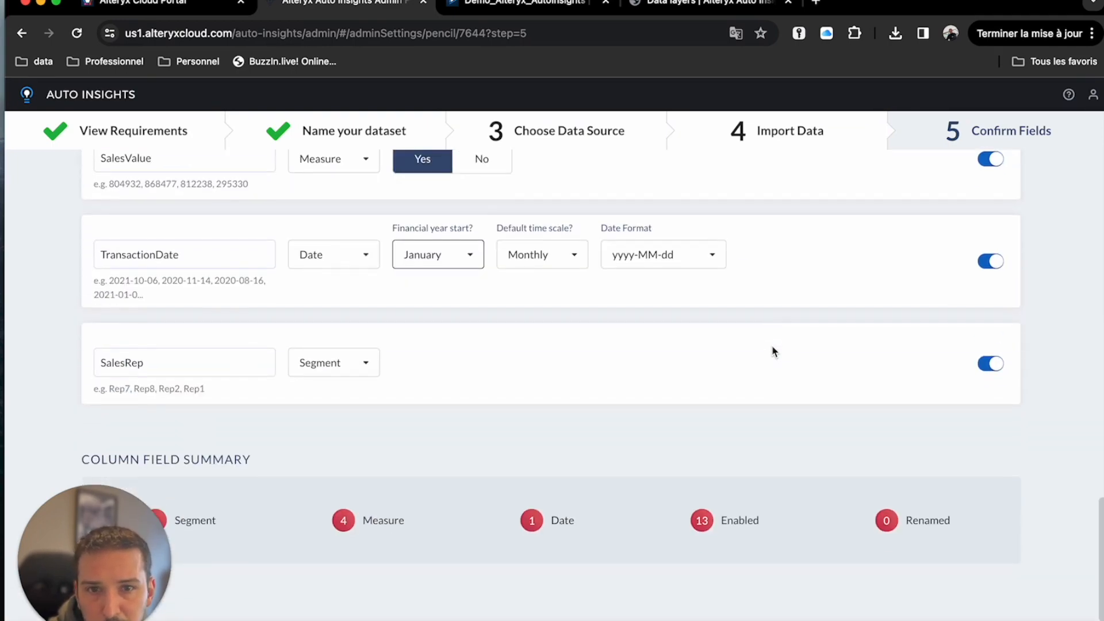
pyautogui.click(977, 609)
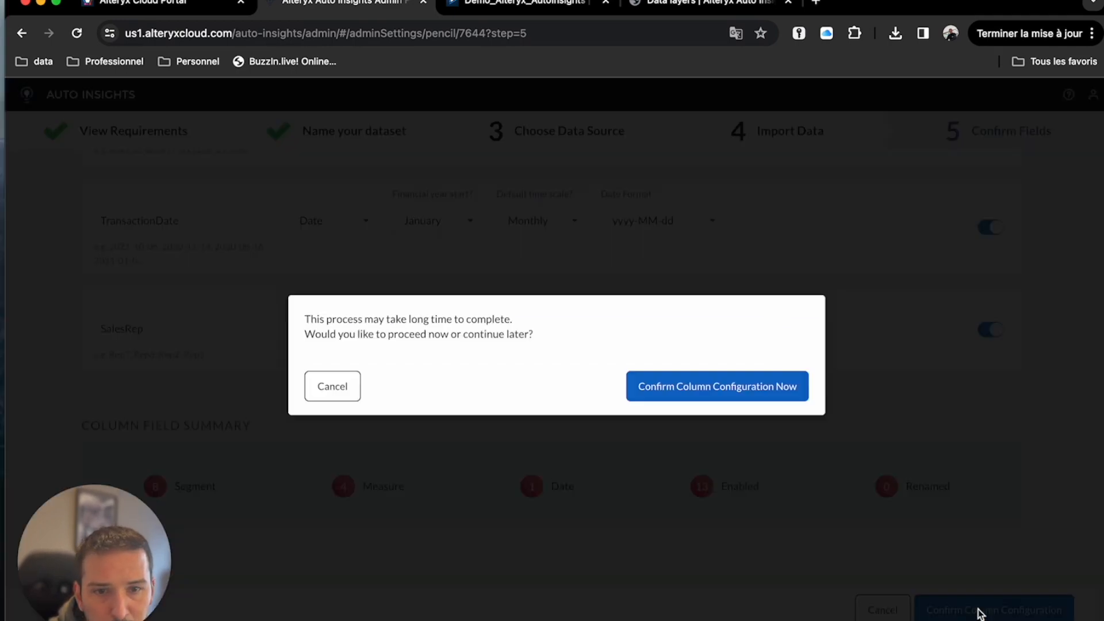
pyautogui.click(706, 391)
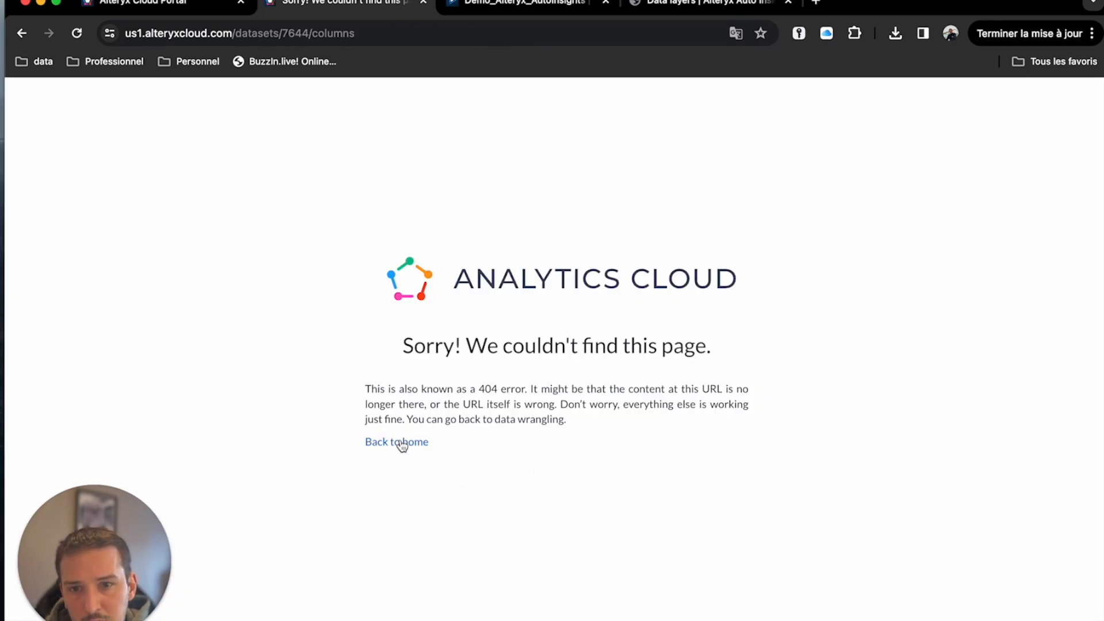
# - Return to the Analytics Cloud home, launch Auto Insights and show its data layers, closing the leftover portal page
pyautogui.click(389, 444)
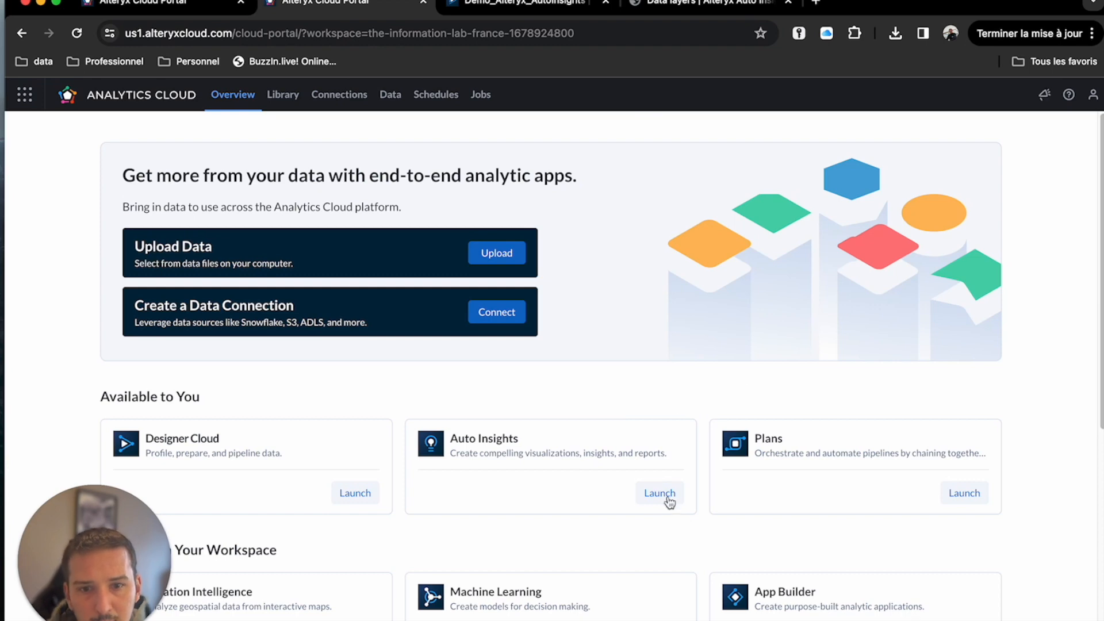
pyautogui.click(668, 502)
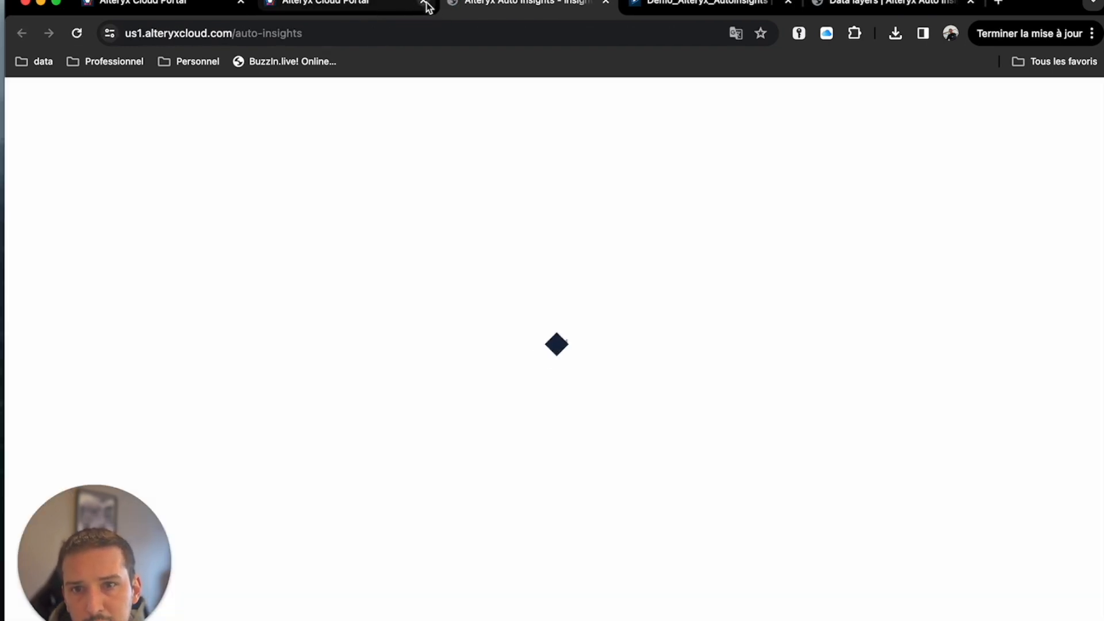
pyautogui.click(424, 3)
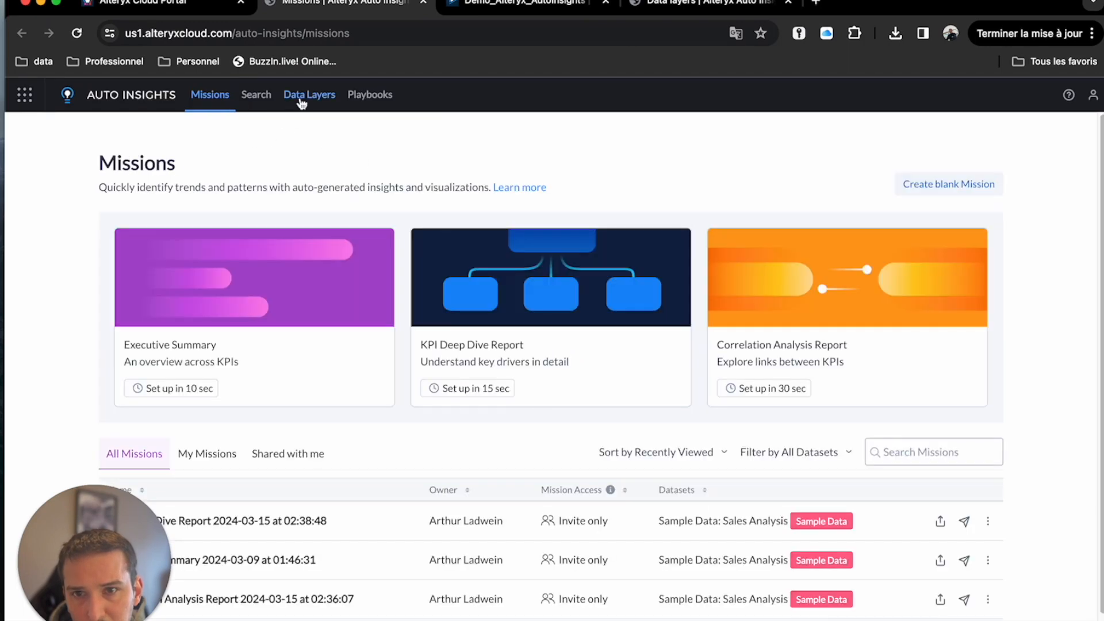
pyautogui.click(300, 102)
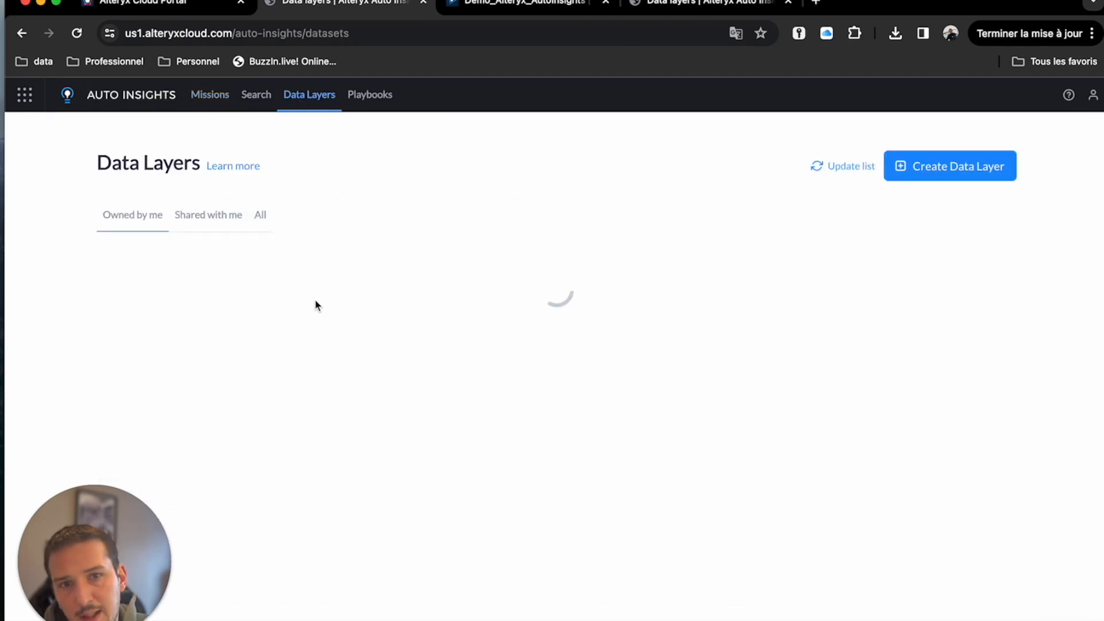
# - Open the settings of the Demo AutoInsights data layer and review its column structure
pyautogui.click(995, 276)
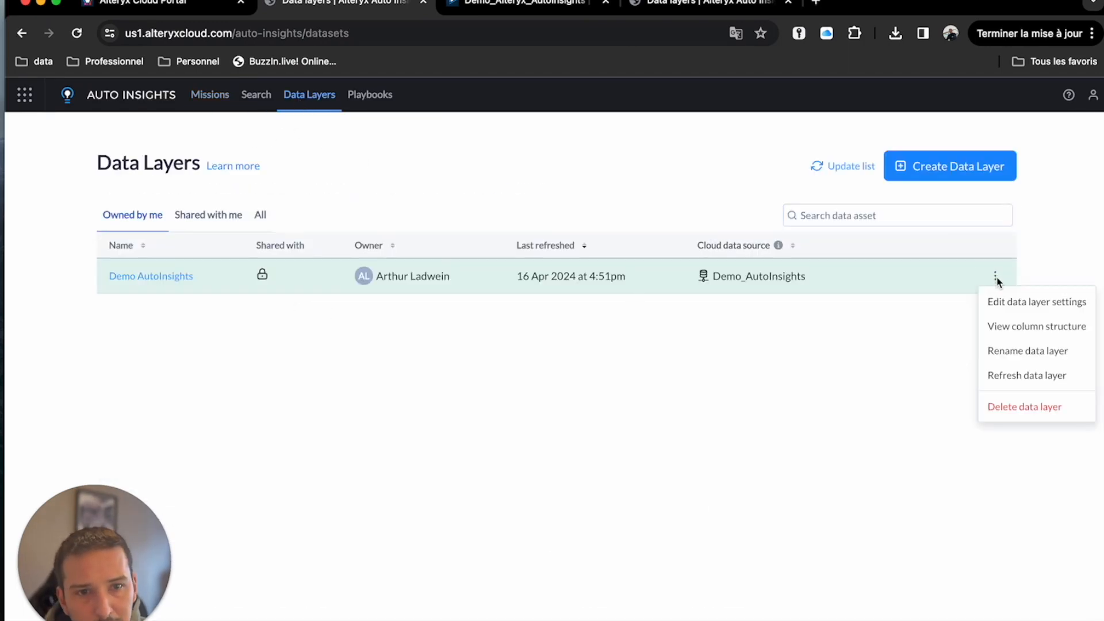
pyautogui.click(1027, 304)
pyautogui.click(58, 176)
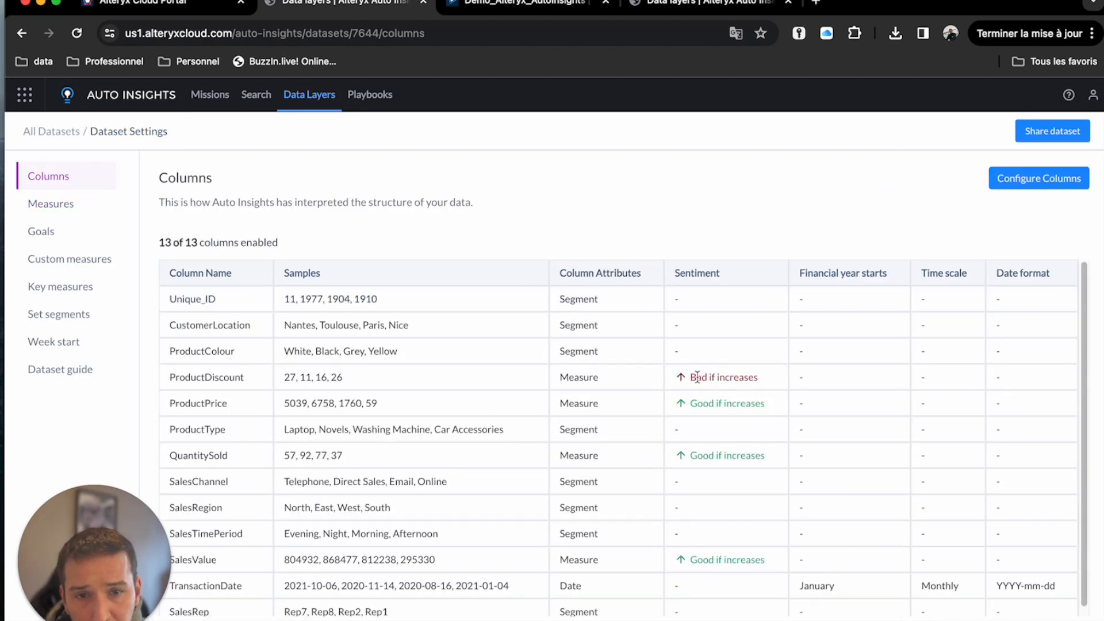
pyautogui.scroll(-1, 717, 406)
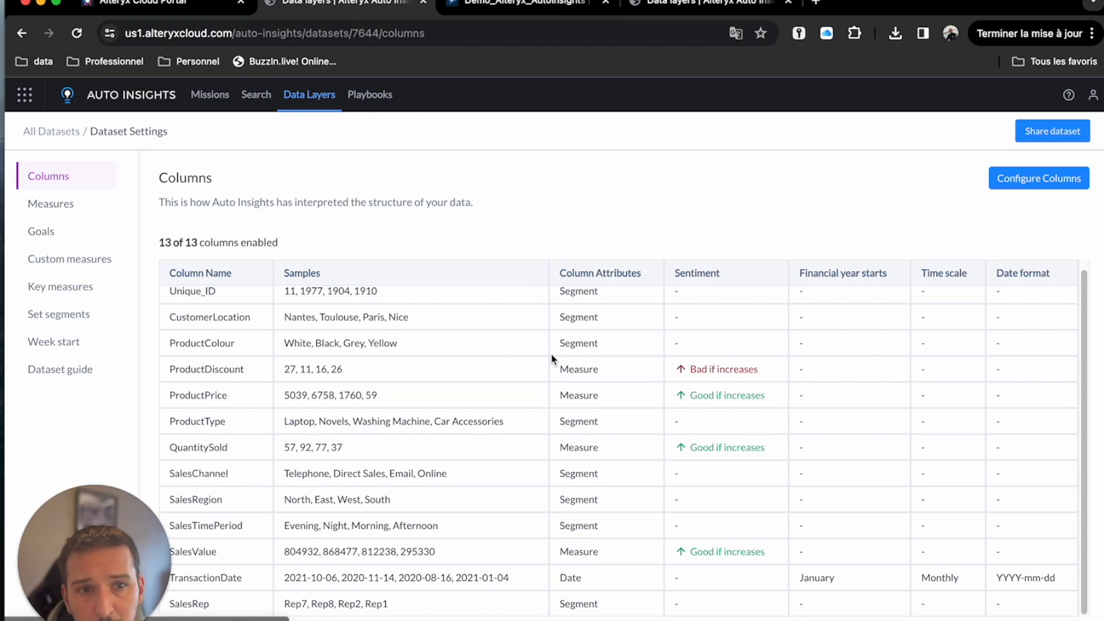
# - Limit the ProductDiscount measure's calculations to Average and set its unit to Percentage
pyautogui.click(55, 211)
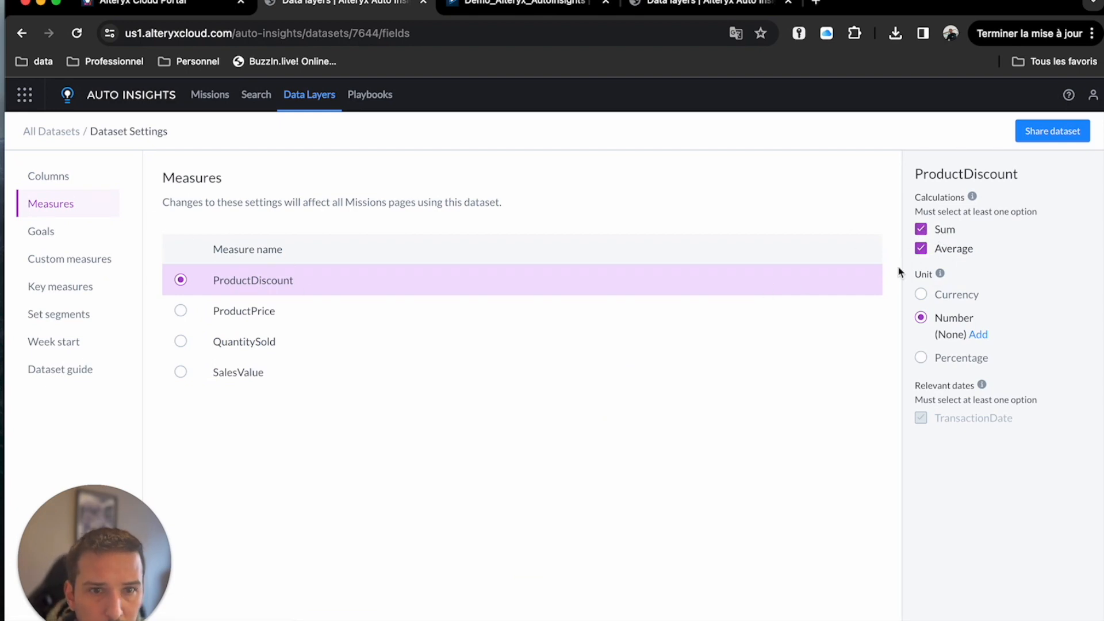
pyautogui.click(921, 228)
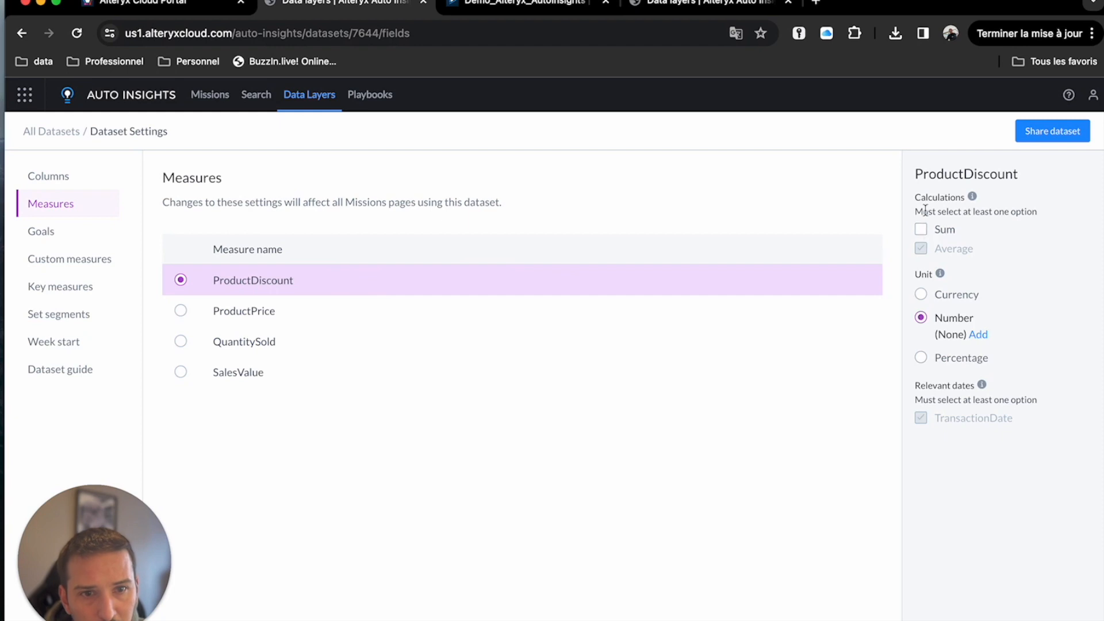
pyautogui.click(921, 358)
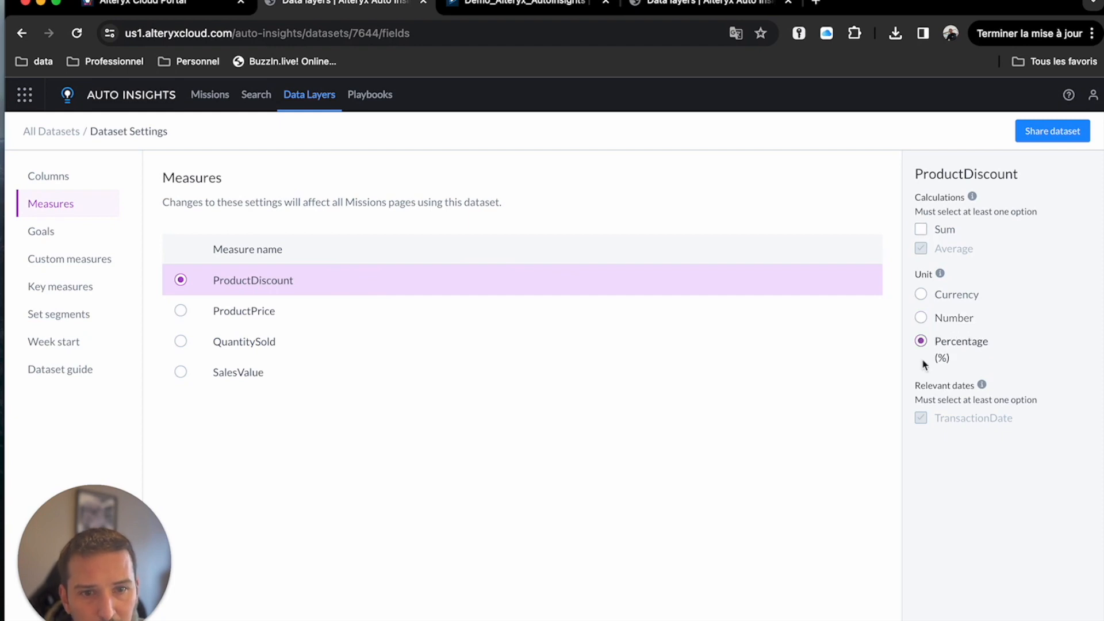
# - Set the unit of the ProductPrice and SalesValue measures to Currency ($)
pyautogui.click(180, 312)
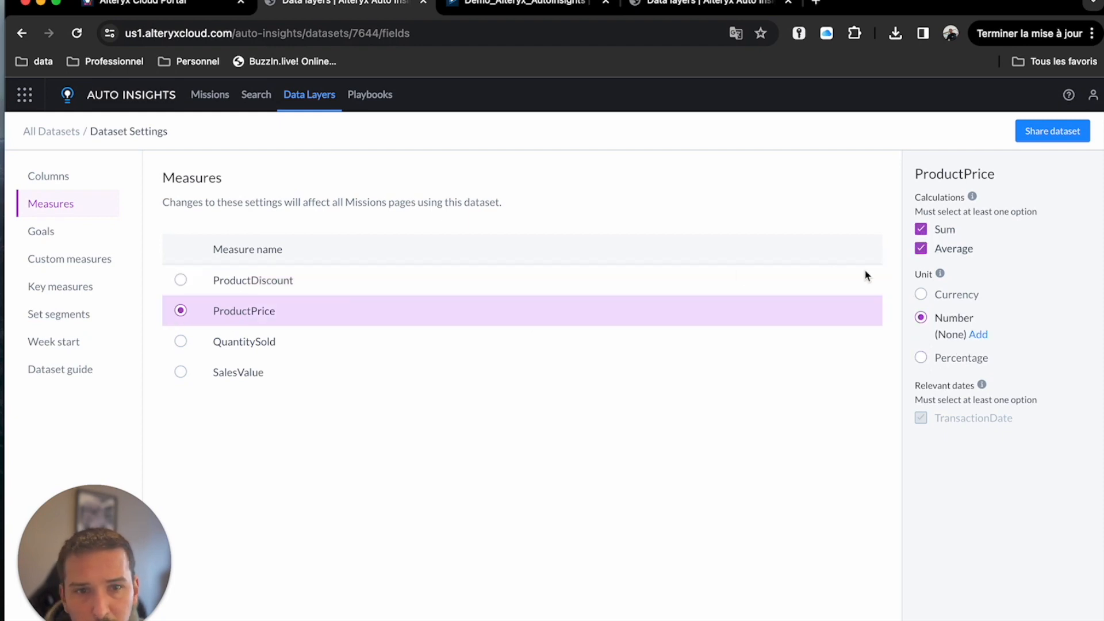
pyautogui.click(923, 296)
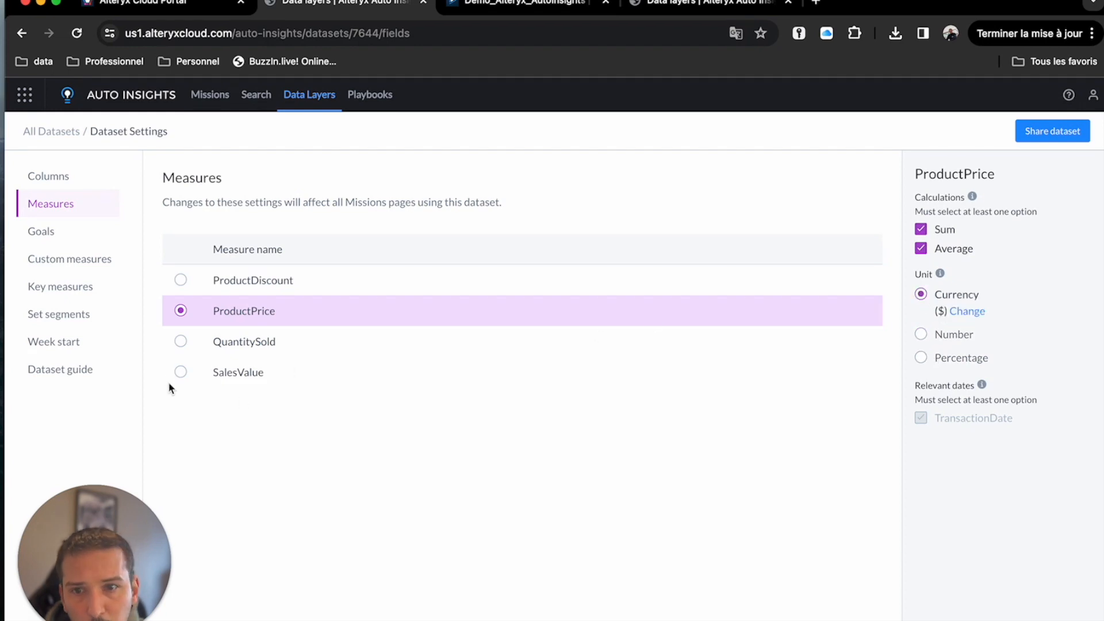
pyautogui.click(183, 375)
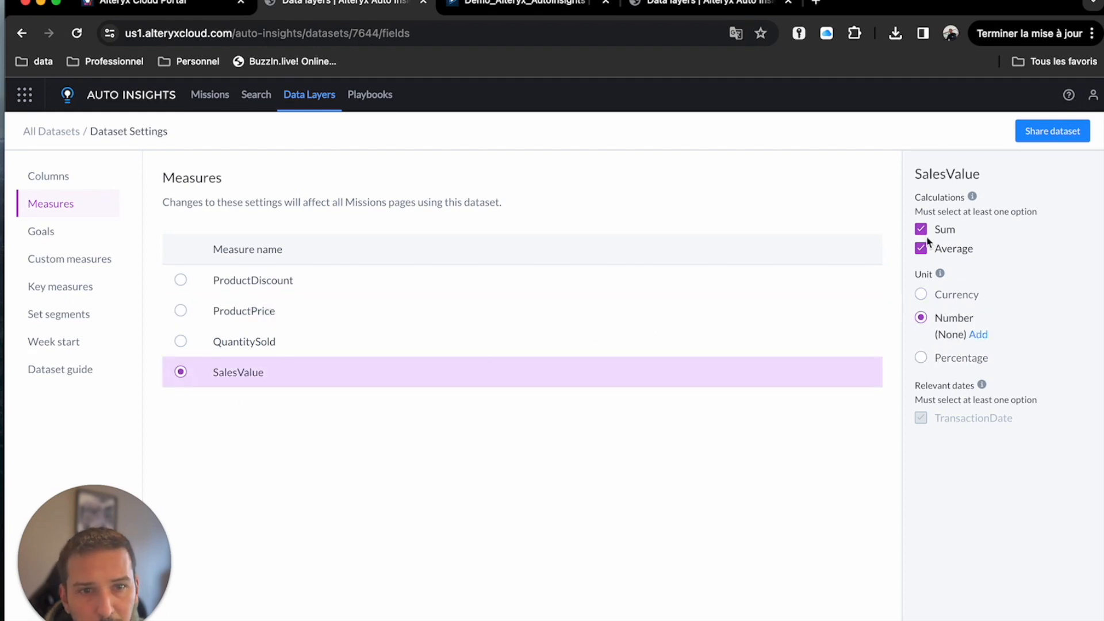
pyautogui.click(920, 295)
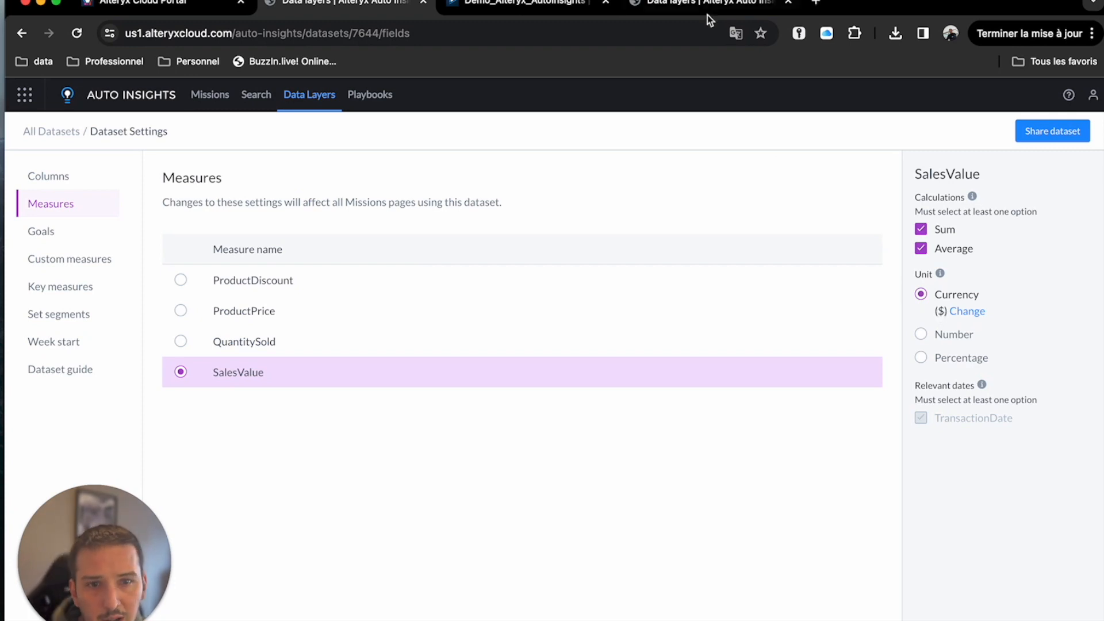
# - Review the dataset's Goals and Custom measures settings, and look through the list of key measures
pyautogui.click(50, 236)
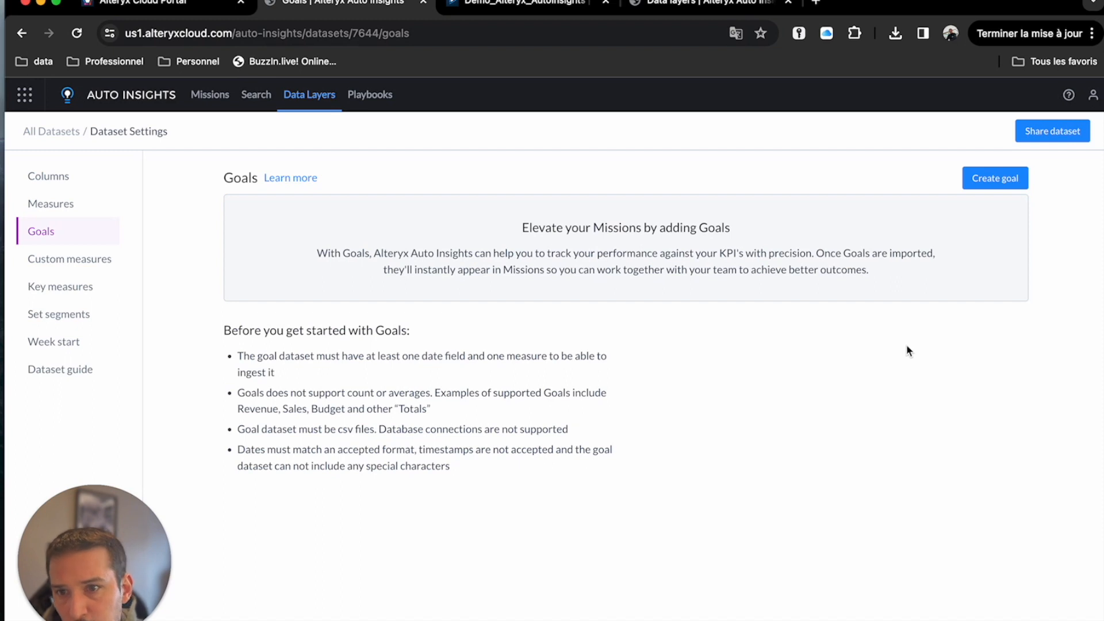
pyautogui.click(59, 258)
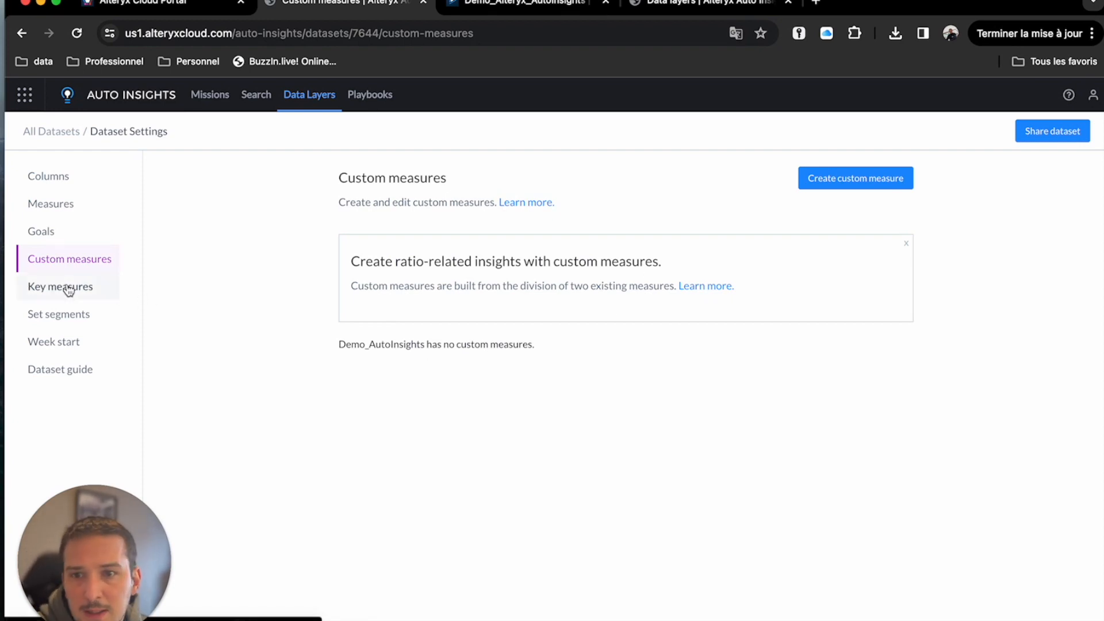
pyautogui.click(86, 287)
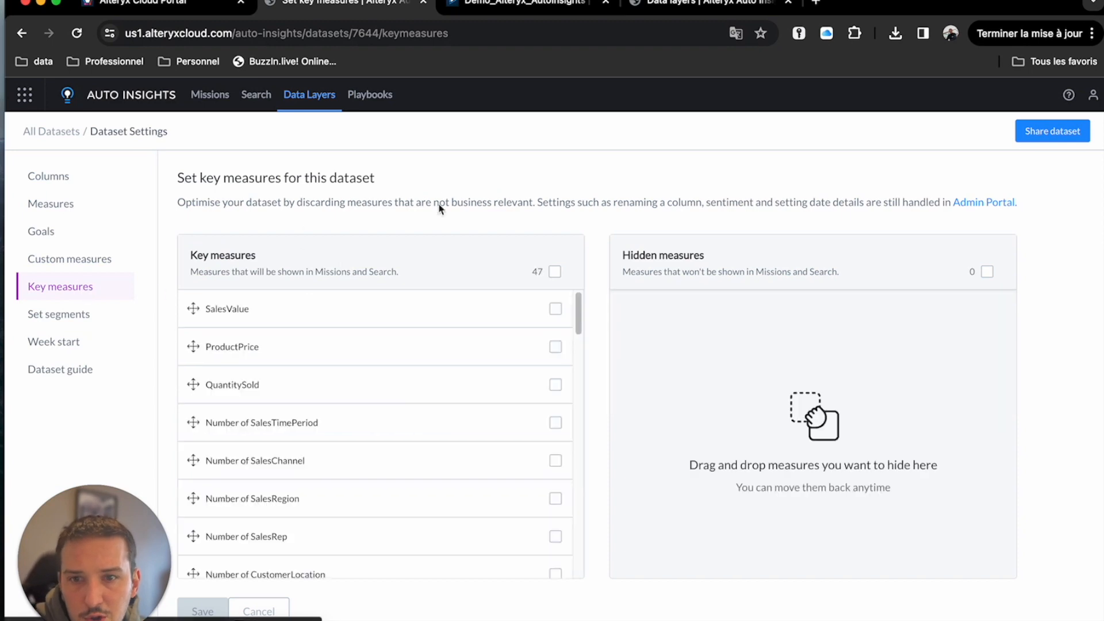
pyautogui.moveTo(500, 344)
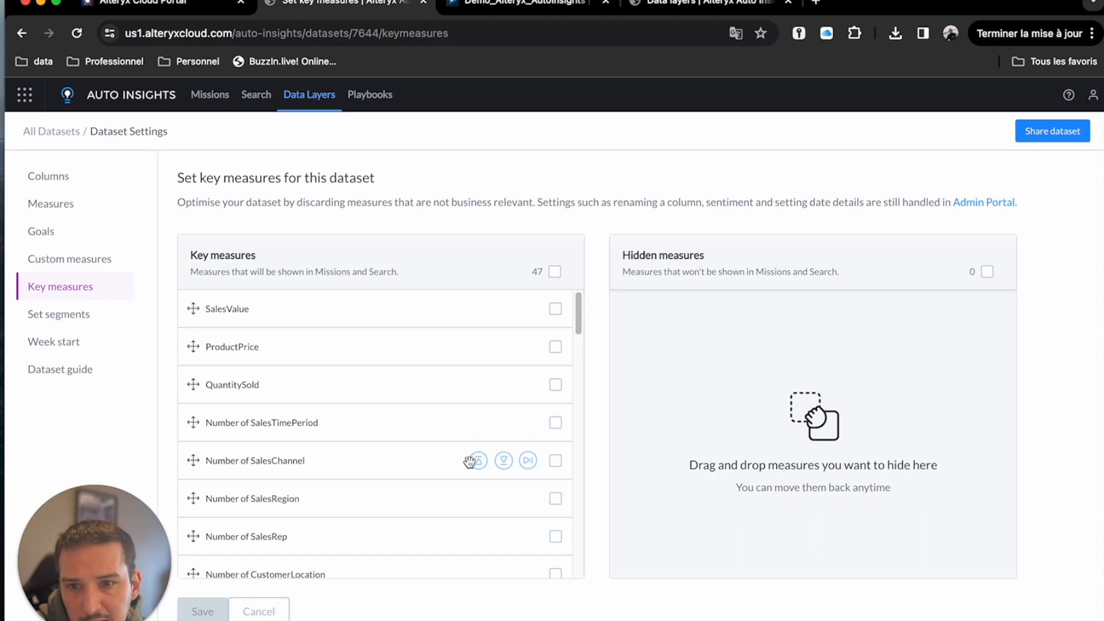
pyautogui.scroll(-1, 393, 399)
pyautogui.scroll(-5, 394, 399)
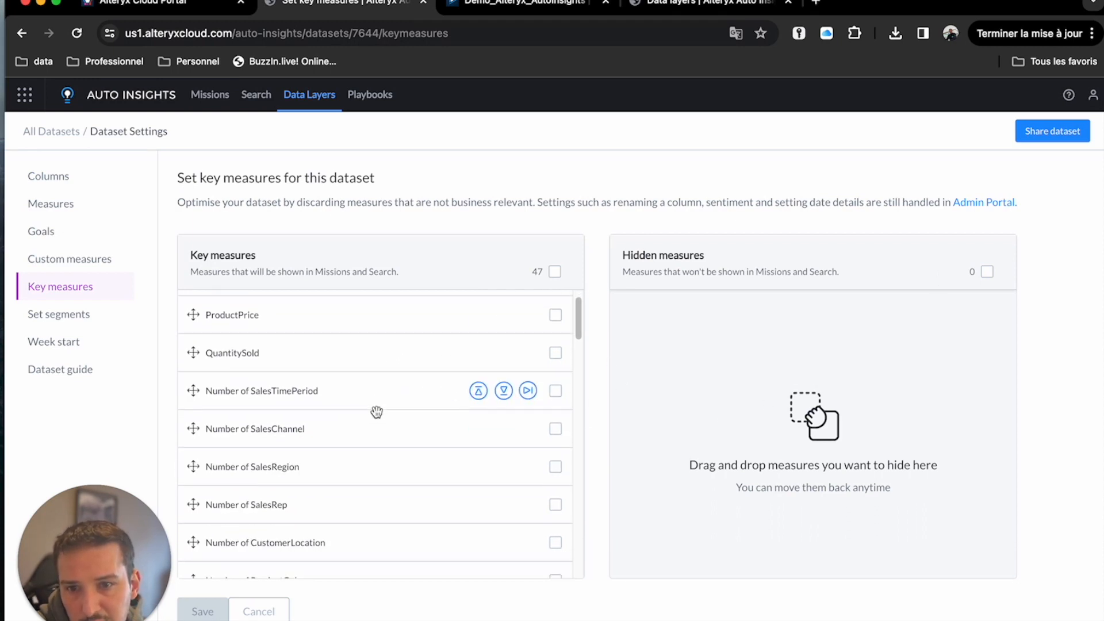
pyautogui.scroll(5, 377, 413)
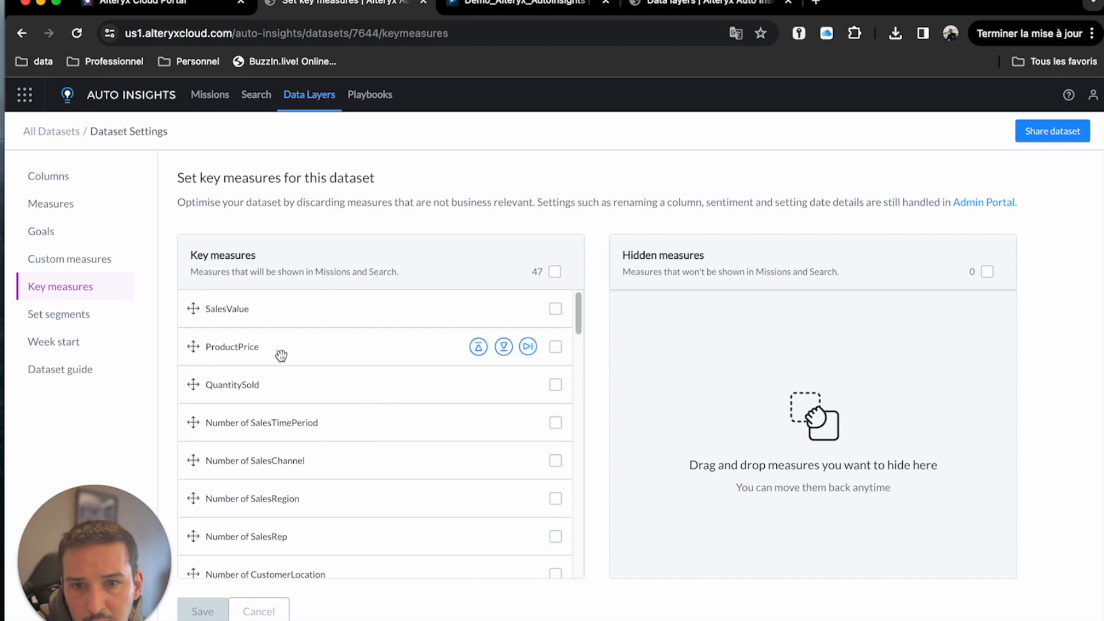
# - Move ProductPrice from the key measures to the hidden measures and save the change
pyautogui.click(528, 347)
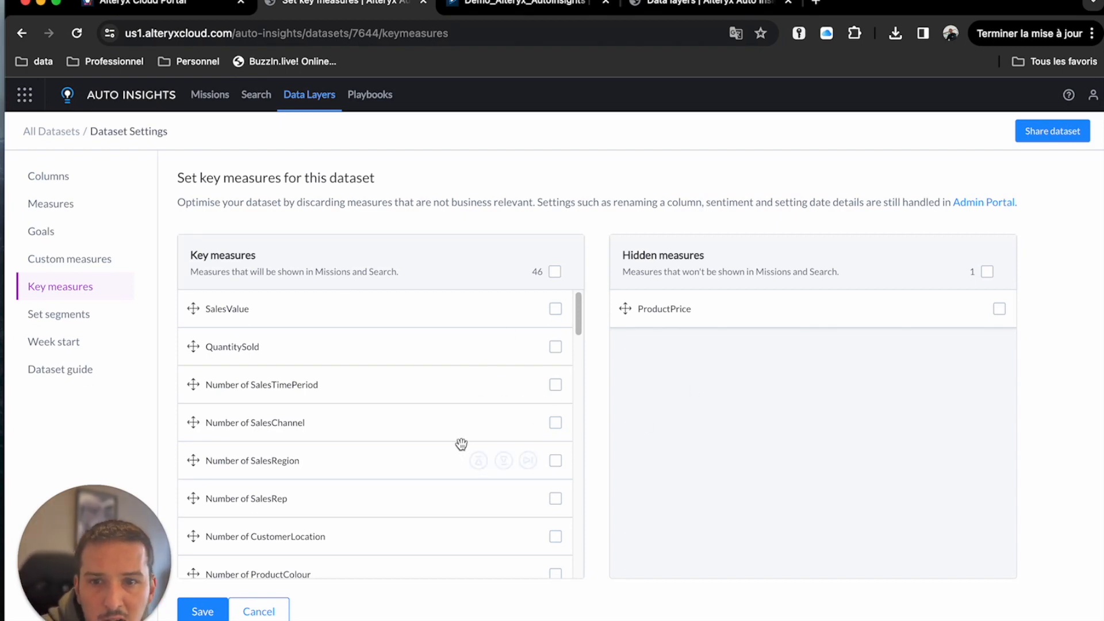
pyautogui.scroll(-3, 357, 423)
pyautogui.scroll(-10, 357, 423)
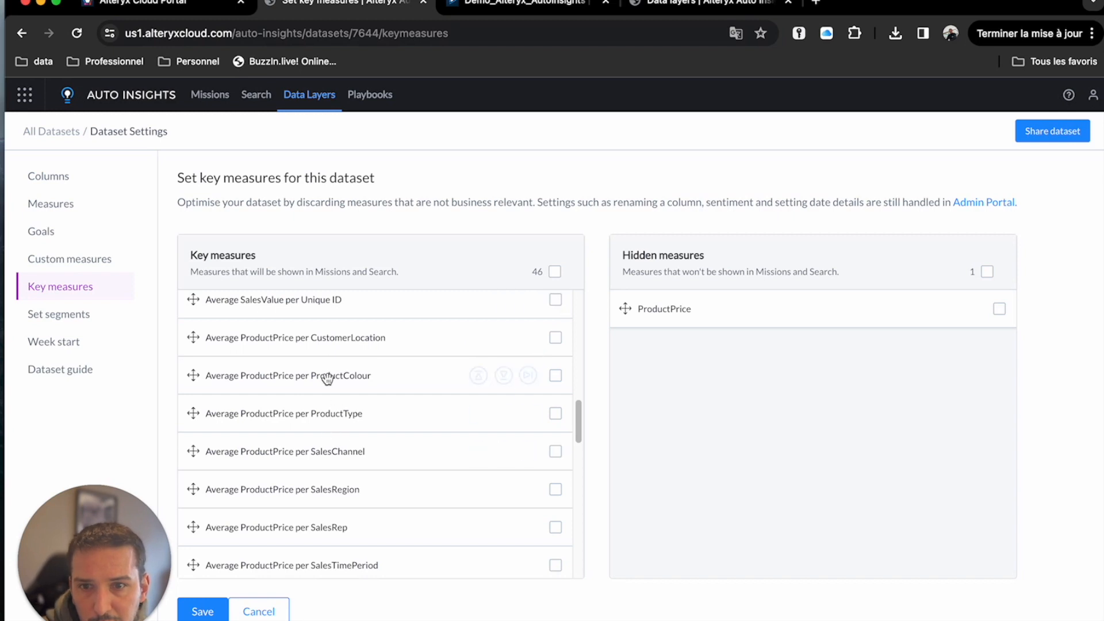
pyautogui.scroll(1, 322, 397)
pyautogui.scroll(5, 320, 406)
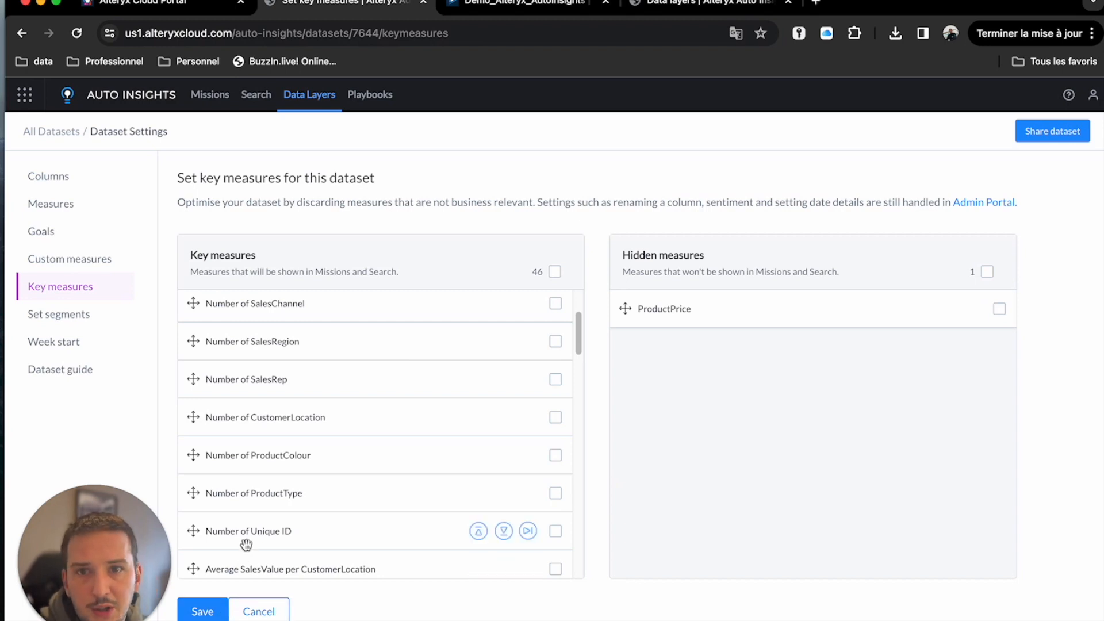
pyautogui.click(203, 613)
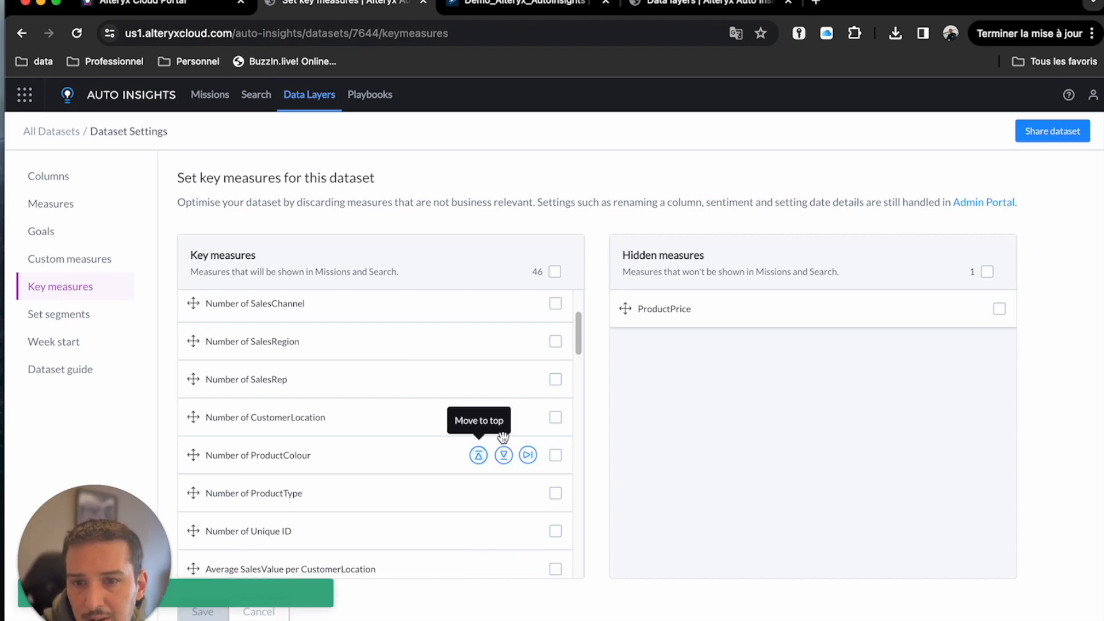
# - Exclude Unique ID from the segments relevant to the ProductPrice measure and save
pyautogui.click(84, 327)
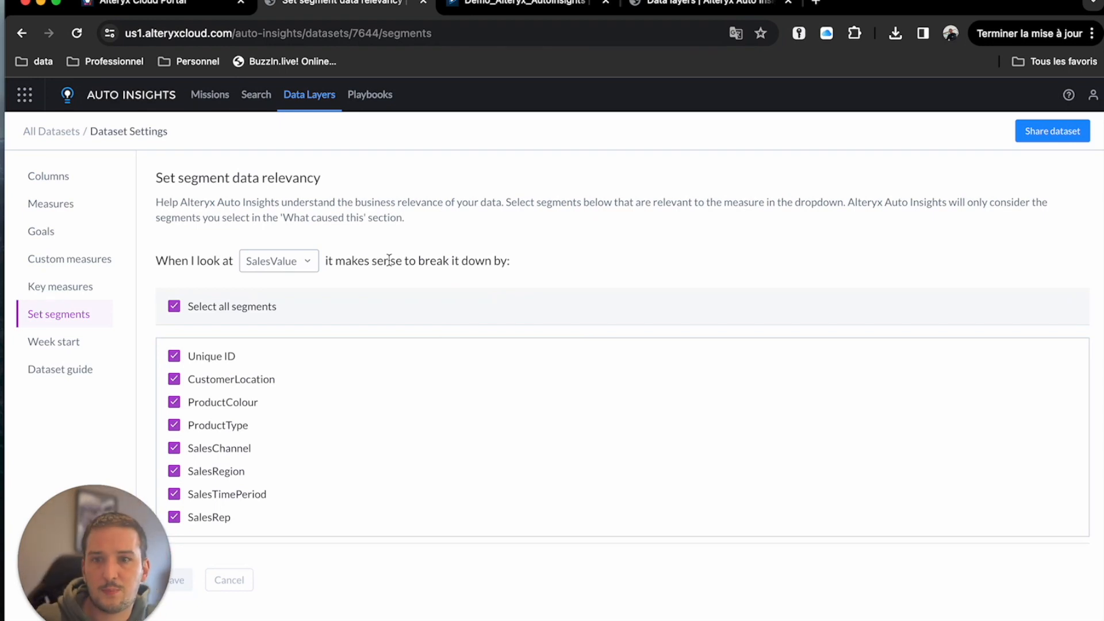
pyautogui.click(300, 261)
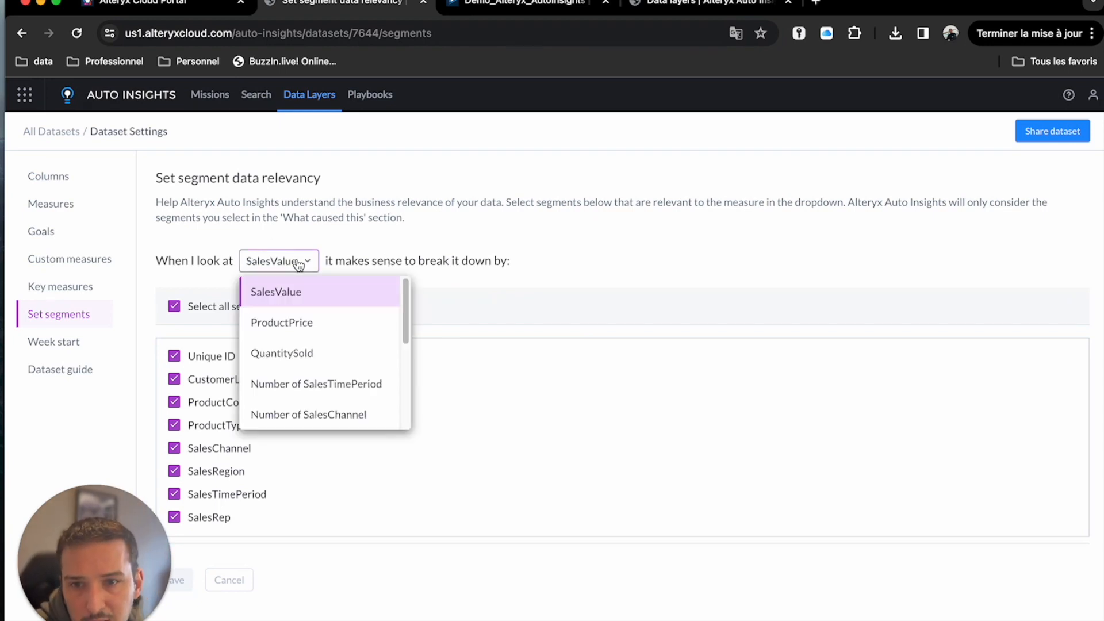
pyautogui.click(319, 324)
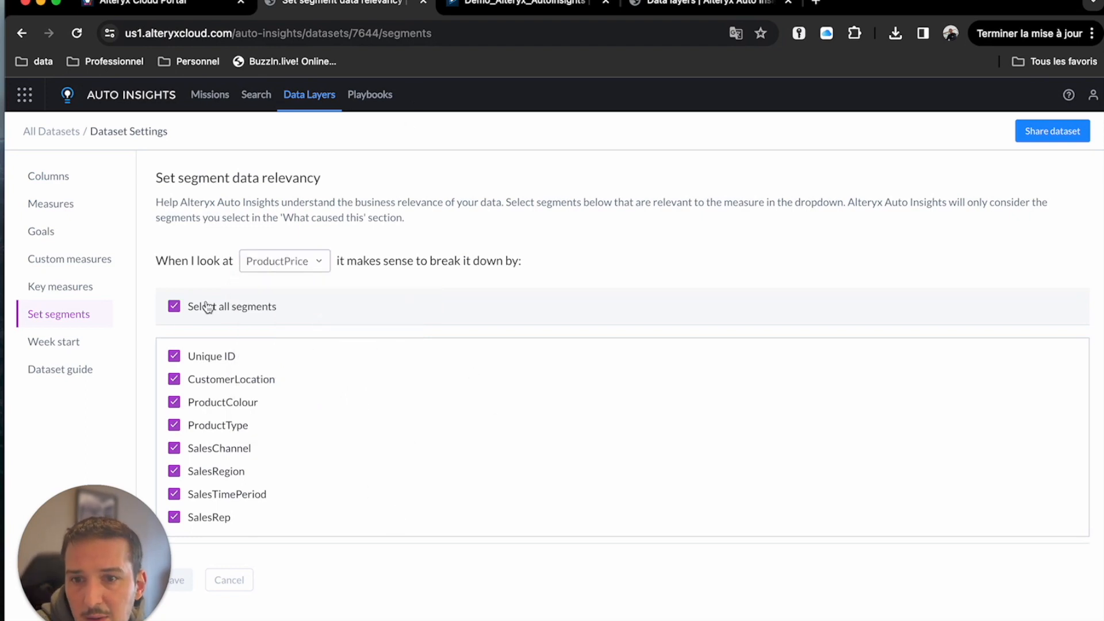
pyautogui.click(174, 356)
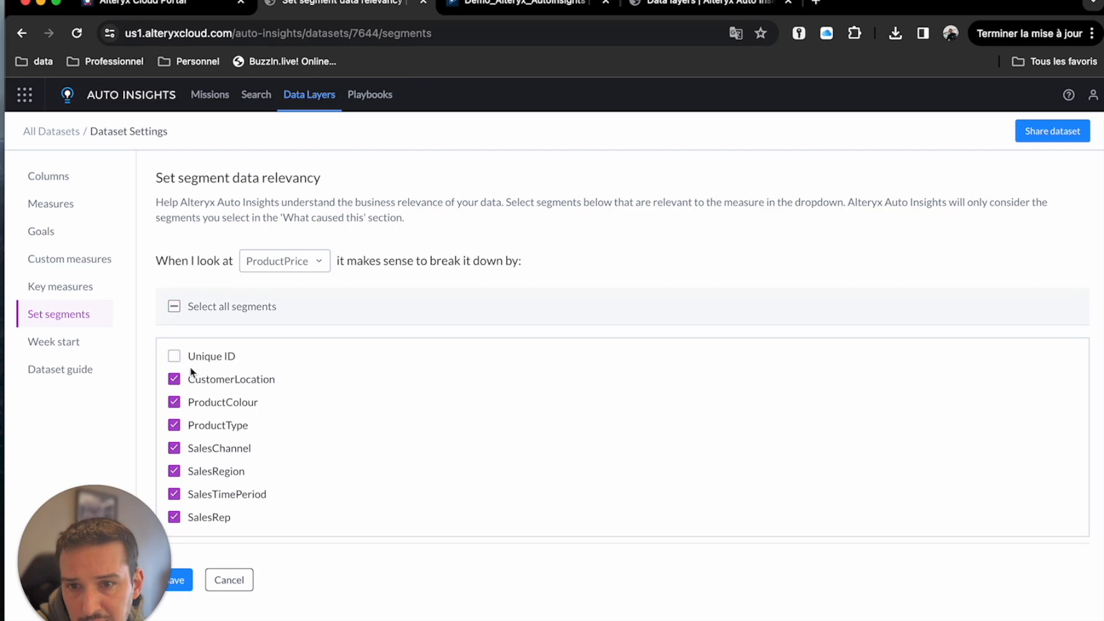
pyautogui.click(178, 582)
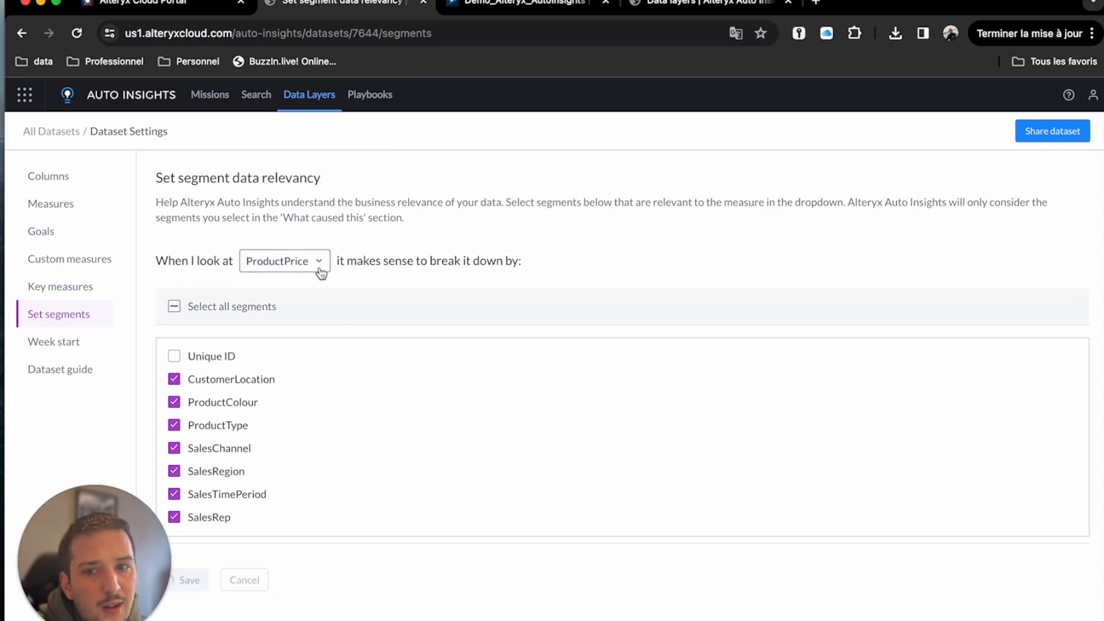
# - Exclude Unique ID from the segments relevant to the SalesValue measure, save, and check the other measures available
pyautogui.click(320, 272)
pyautogui.click(308, 295)
pyautogui.click(173, 356)
pyautogui.click(196, 582)
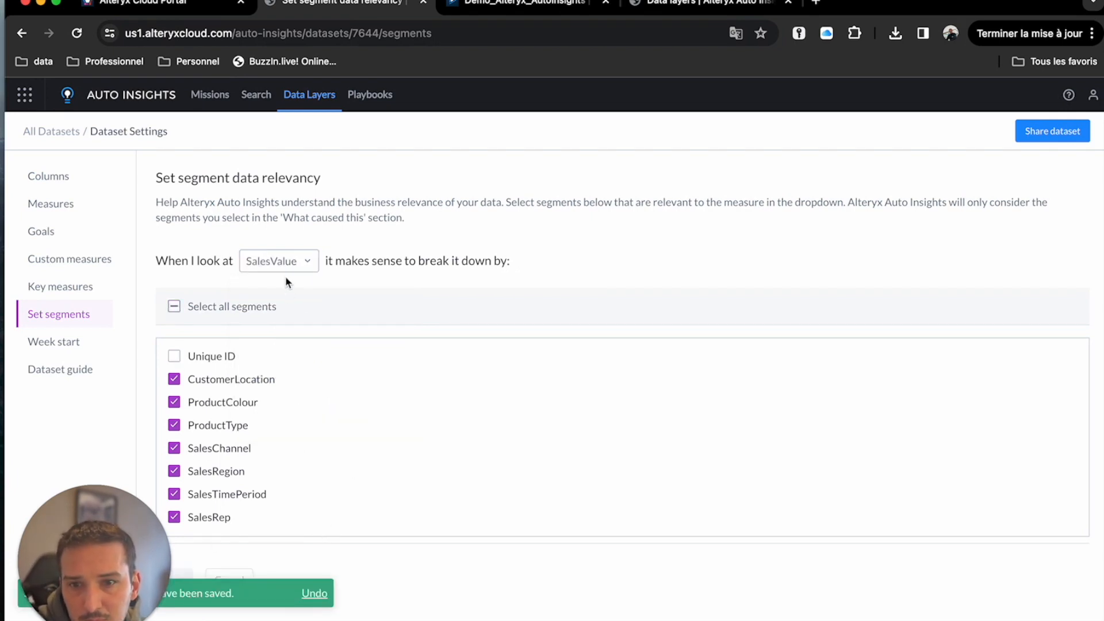
pyautogui.click(299, 260)
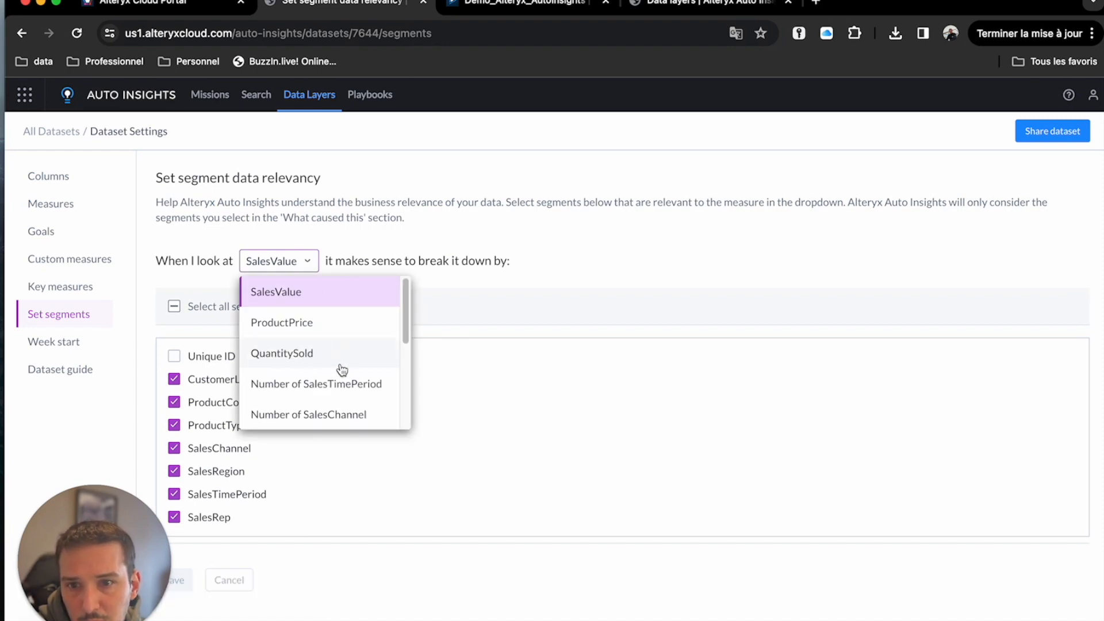
pyautogui.click(557, 382)
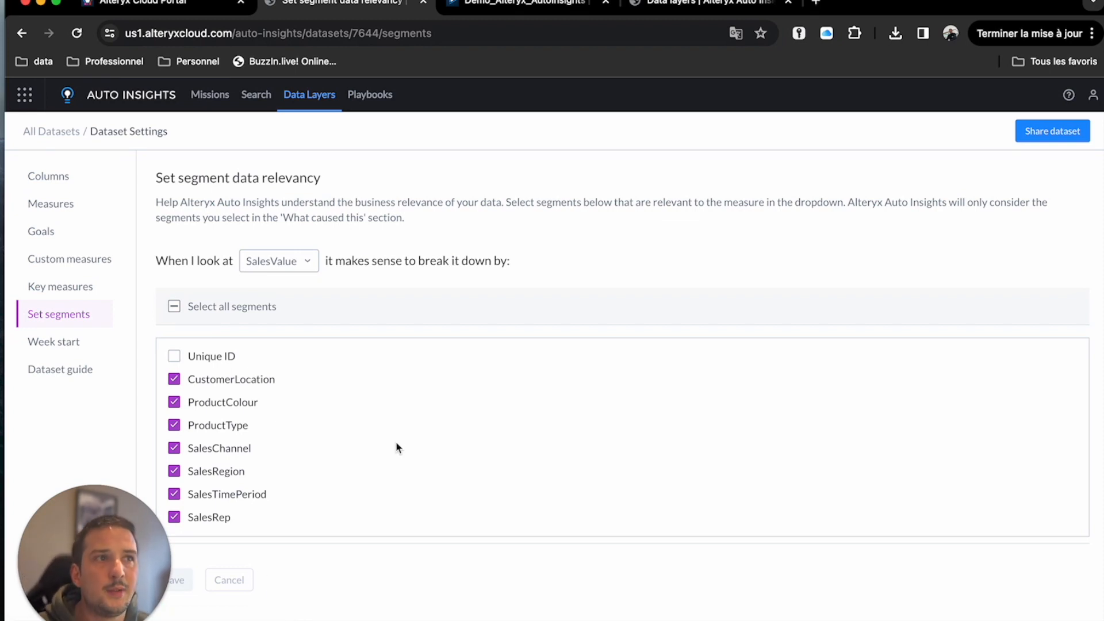
# - Set the dataset's week to start on Monday, save the setting, and check the Dataset guide options
pyautogui.click(55, 343)
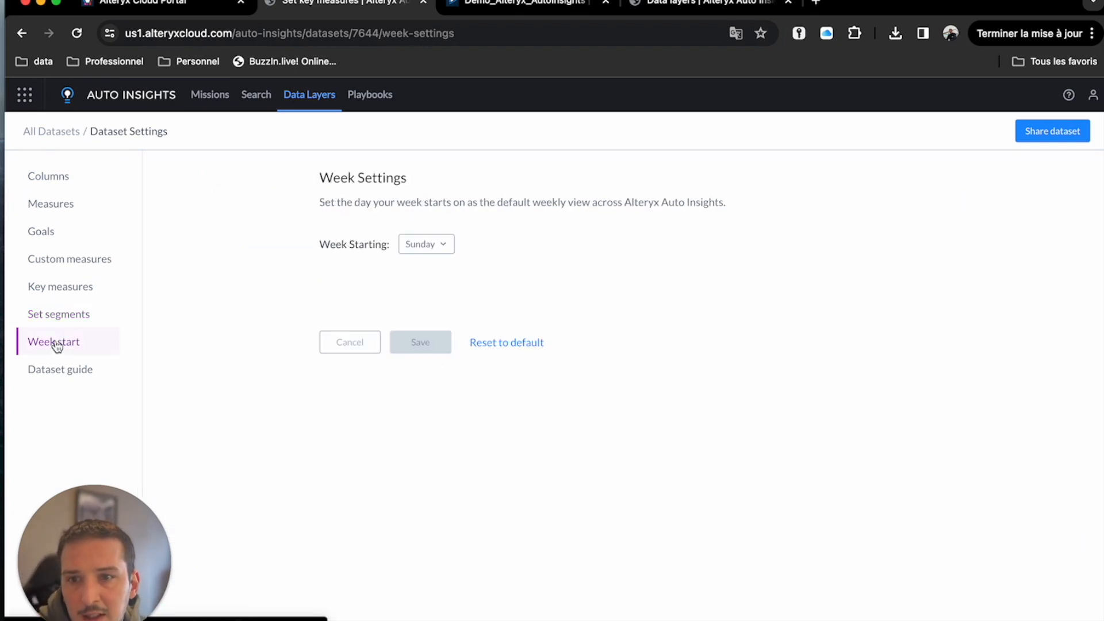
pyautogui.click(441, 250)
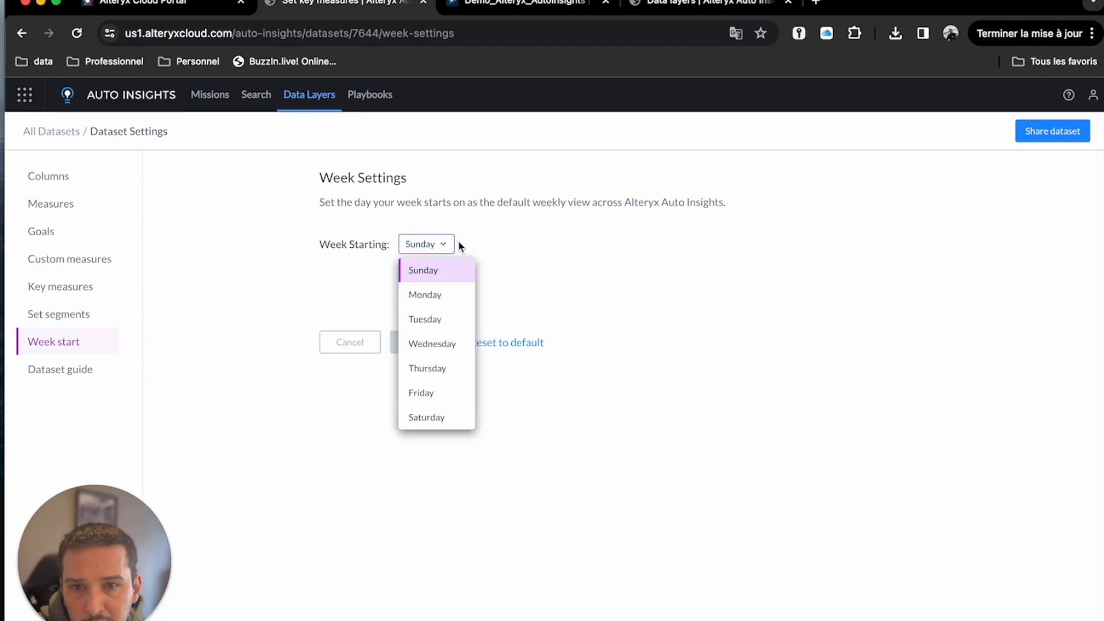
pyautogui.click(451, 299)
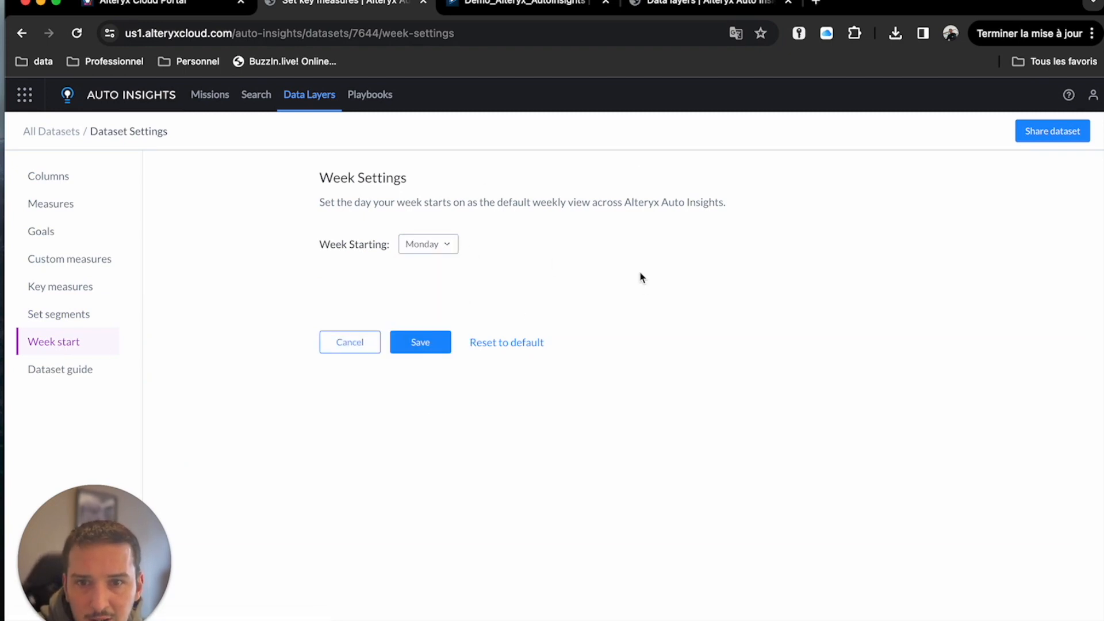
pyautogui.click(422, 344)
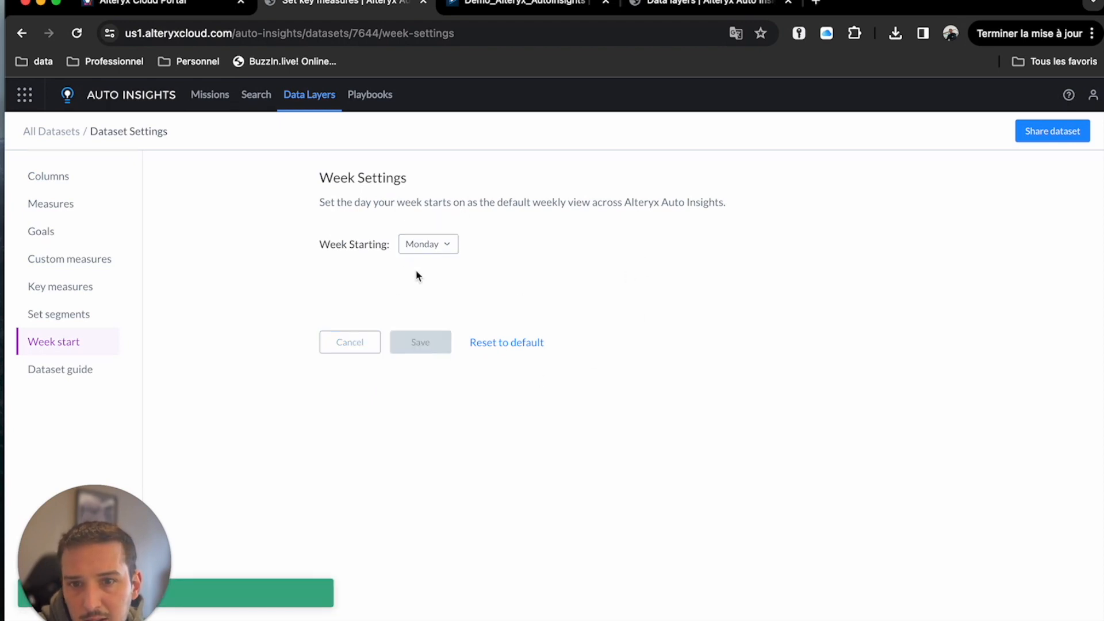
pyautogui.click(61, 373)
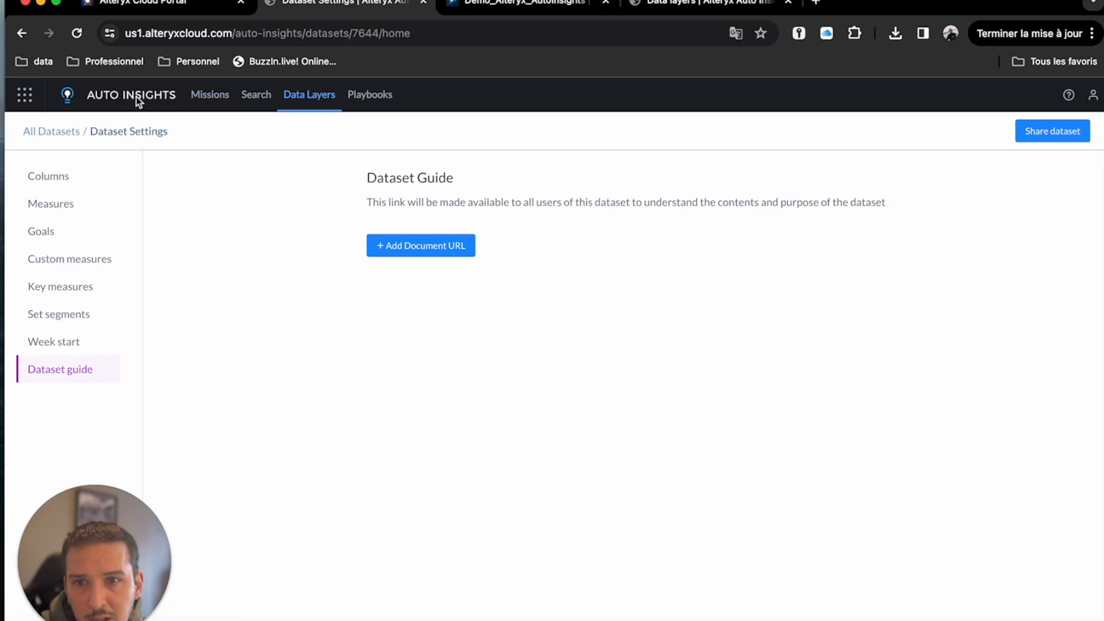
# - Leave the dataset settings and create an Executive Summary mission from the Demo AutoInsights dataset
pyautogui.click(40, 133)
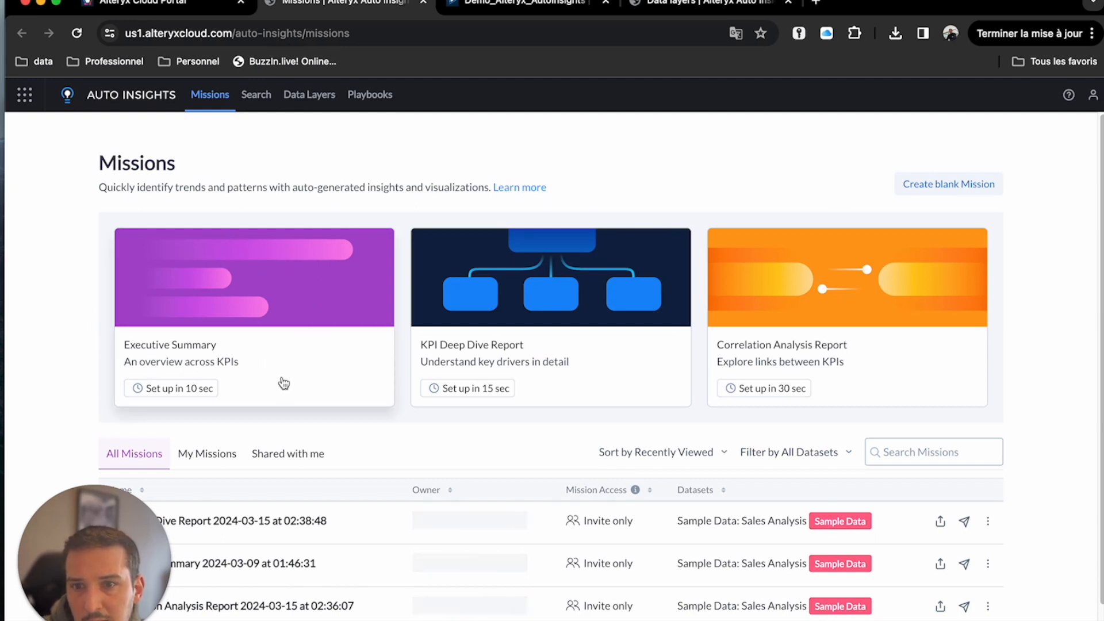
pyautogui.click(243, 368)
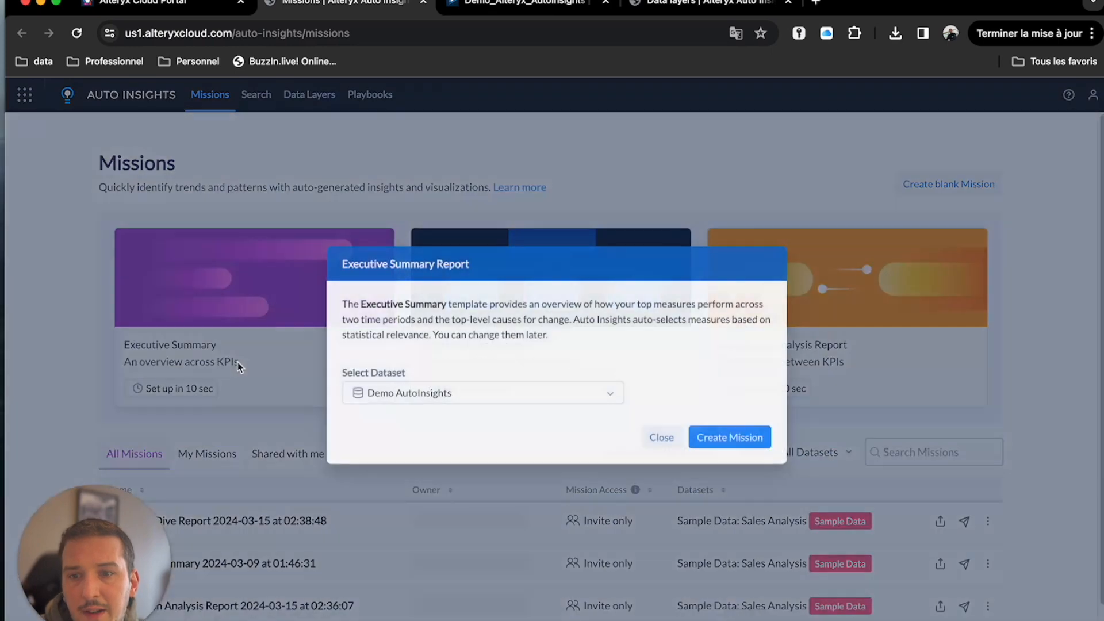
pyautogui.click(611, 397)
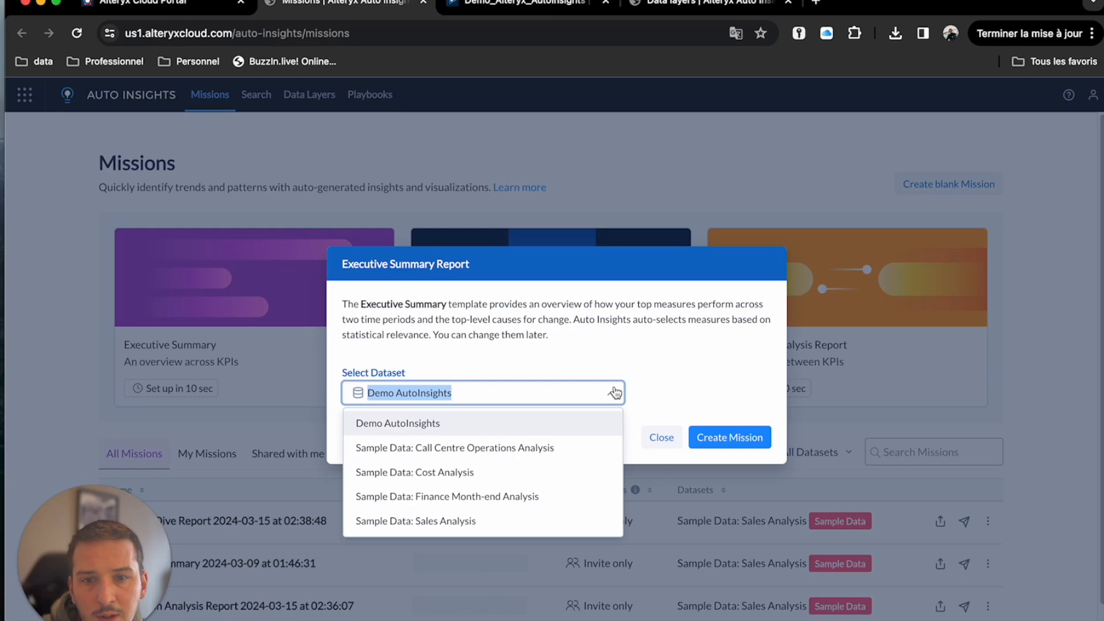
pyautogui.click(616, 393)
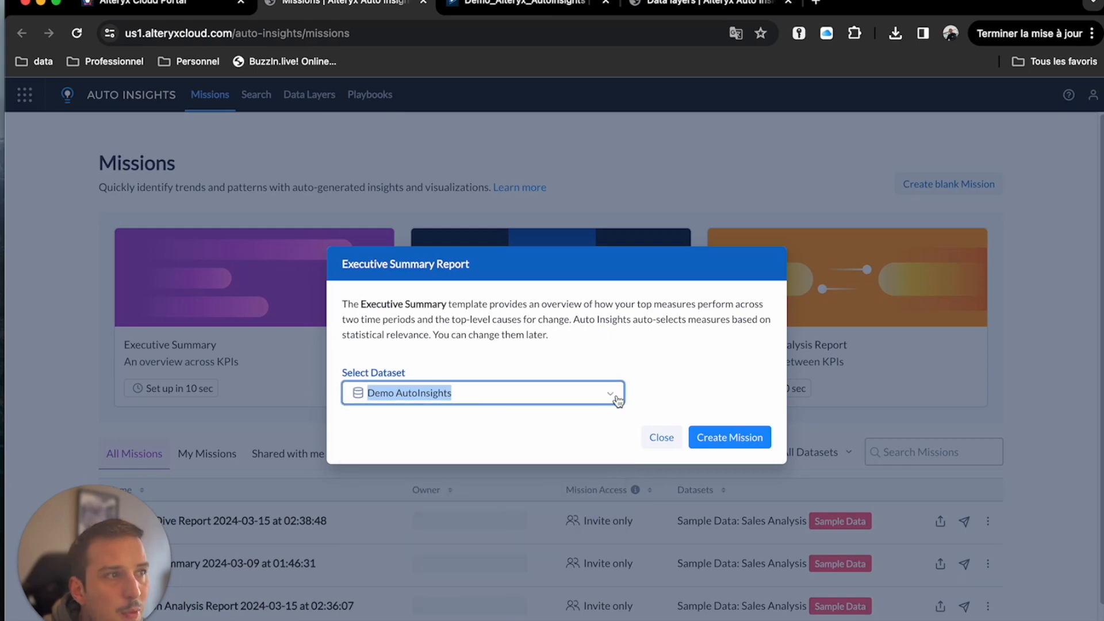
pyautogui.click(748, 442)
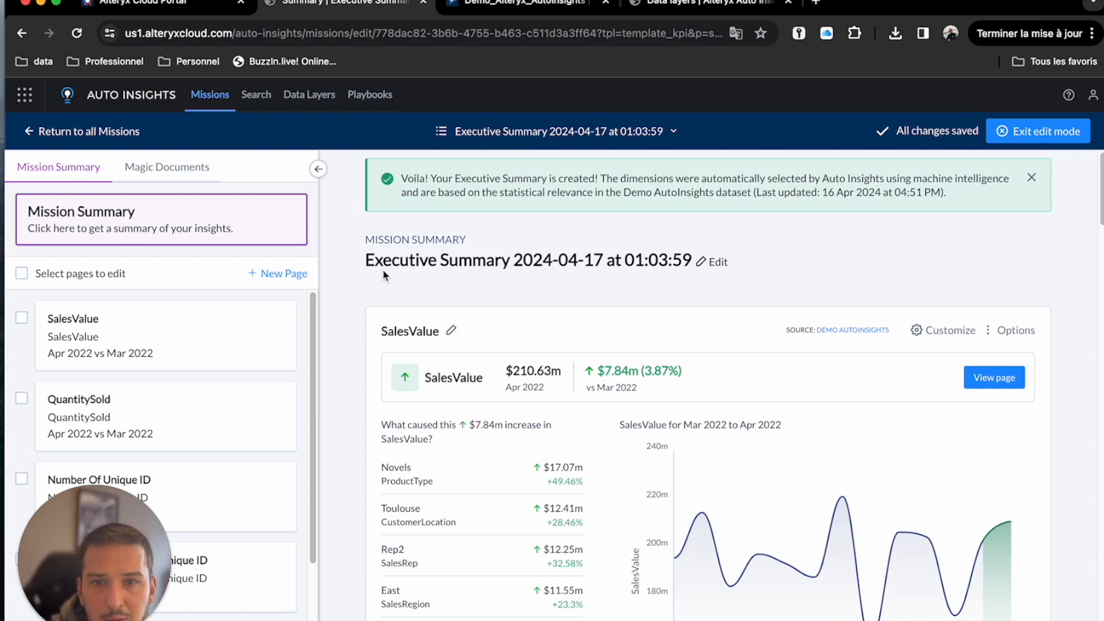
# - Review the SalesValue card in the mission summary, including its causes of change, and slightly shorten the chart's displayed time range
pyautogui.scroll(-5, 654, 314)
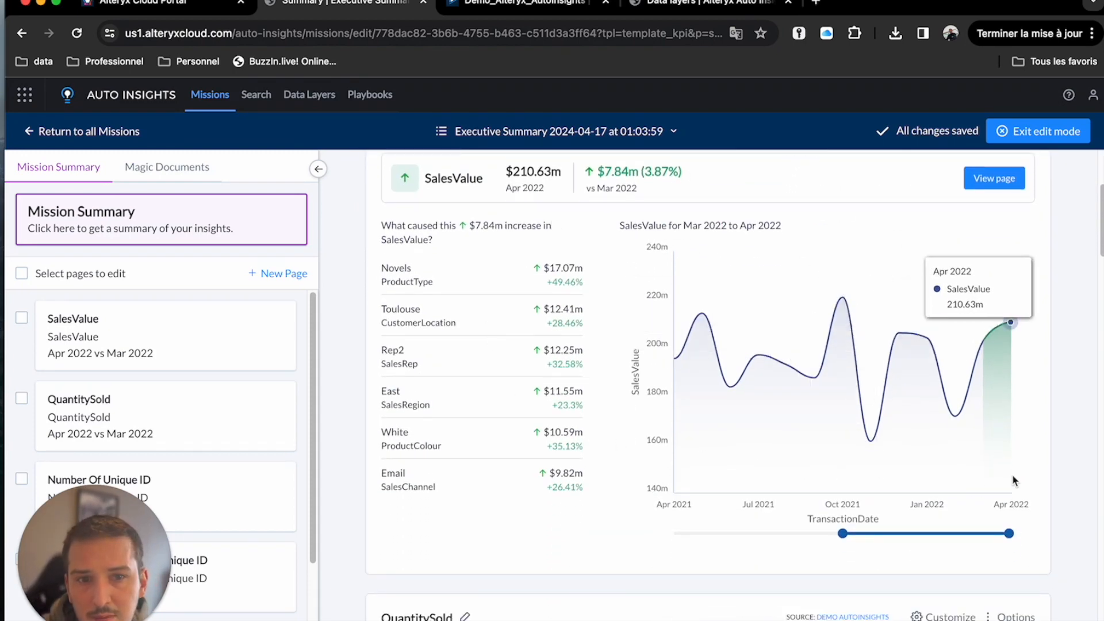
pyautogui.moveTo(843, 535)
pyautogui.mouseDown()
pyautogui.moveTo(632, 543)
pyautogui.moveTo(961, 532)
pyautogui.moveTo(856, 531)
pyautogui.mouseUp()
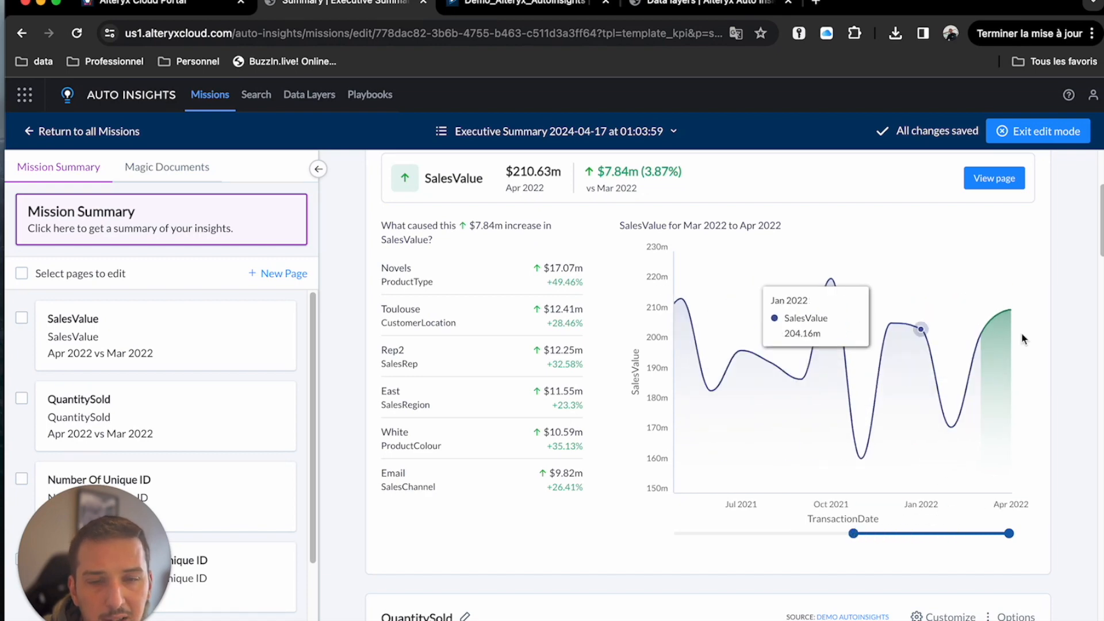
pyautogui.scroll(3, 660, 383)
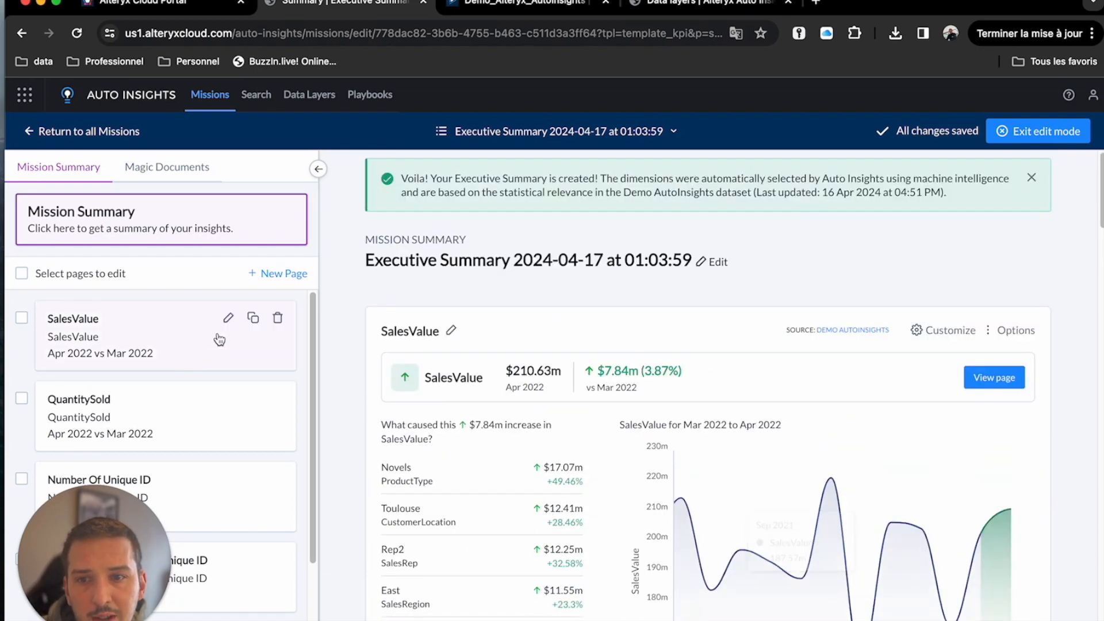
pyautogui.scroll(-3, 620, 344)
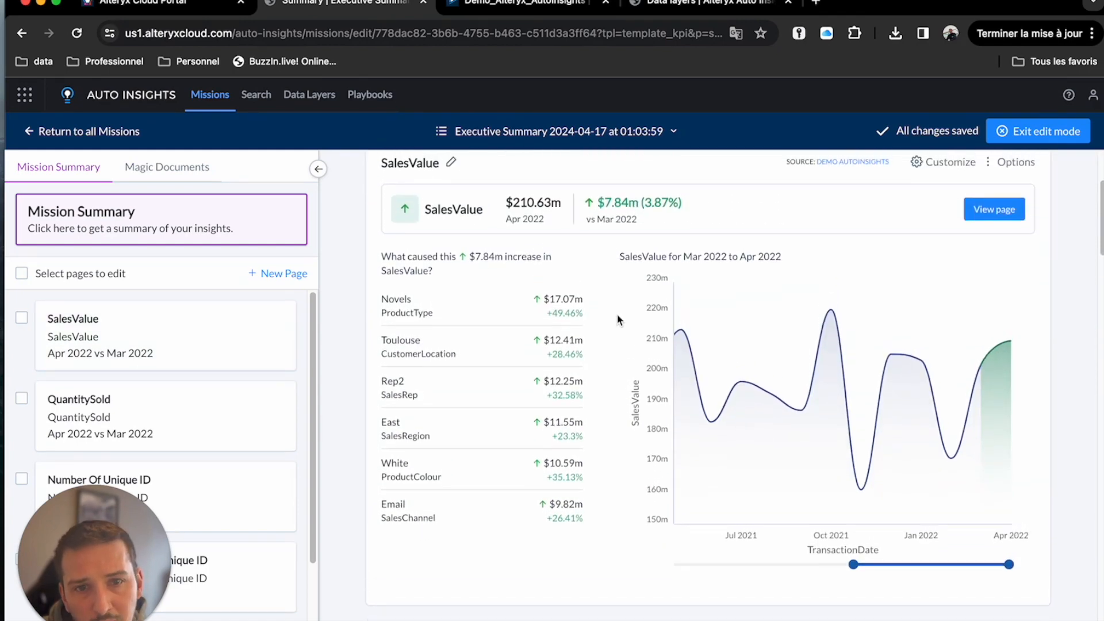
pyautogui.scroll(2, 617, 324)
pyautogui.scroll(-1, 617, 316)
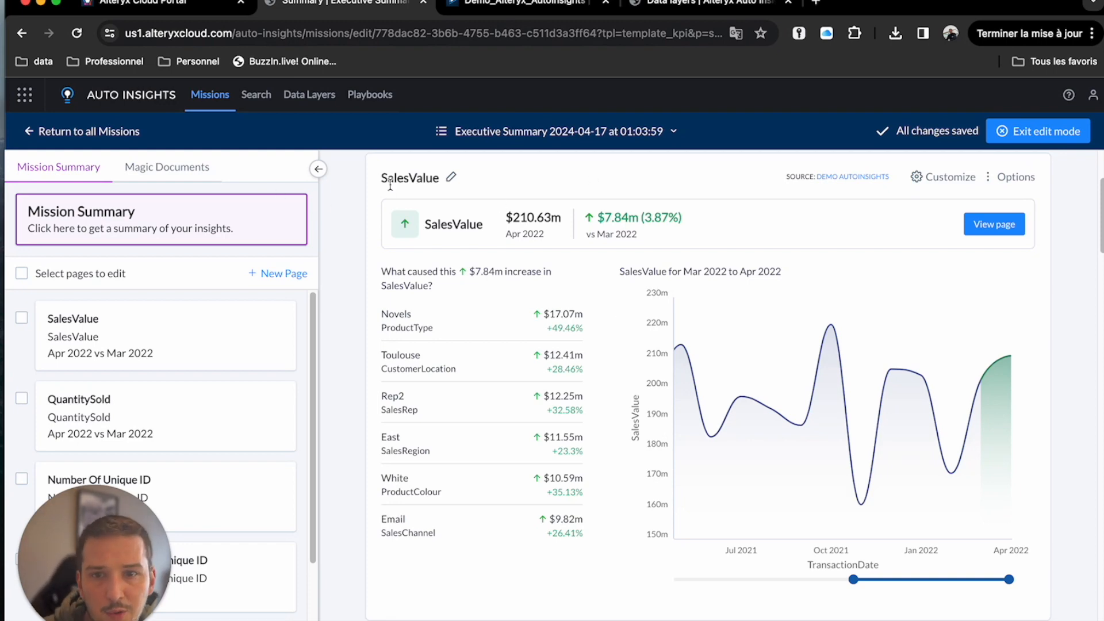
# - Look through the mission's list of pages and the customization options of the SalesValue card
pyautogui.scroll(-2, 211, 393)
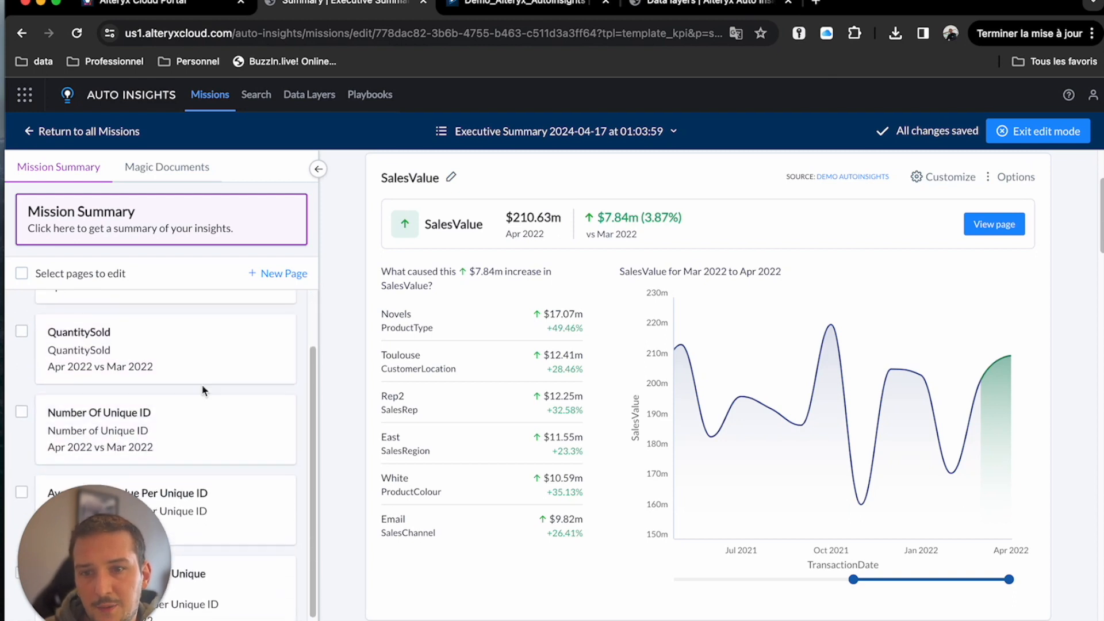
pyautogui.scroll(2, 211, 393)
pyautogui.moveTo(990, 389)
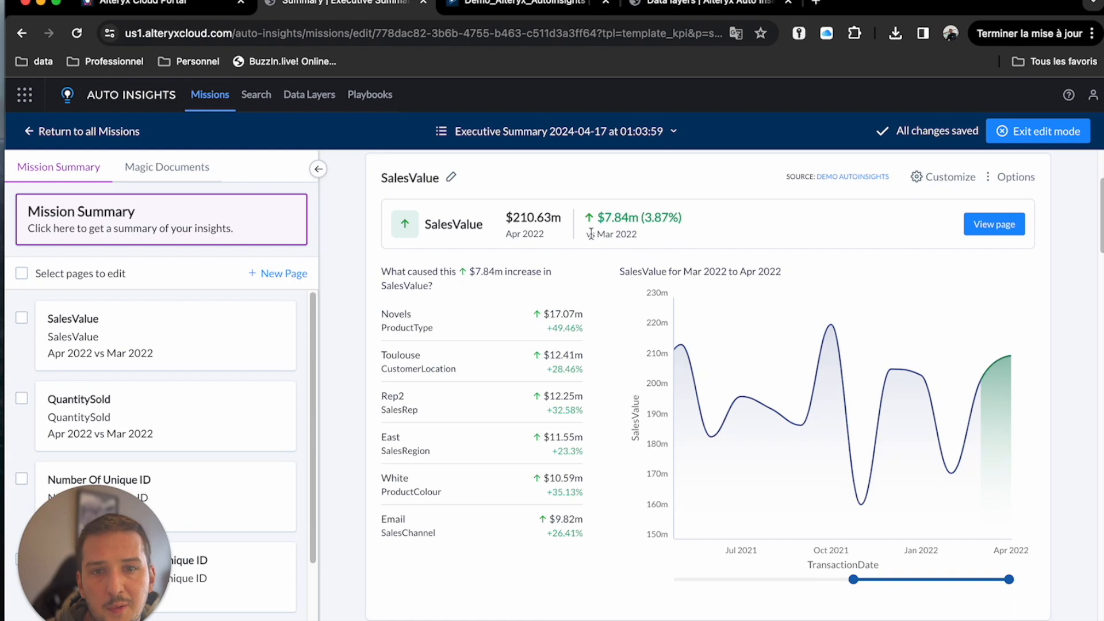
pyautogui.click(949, 177)
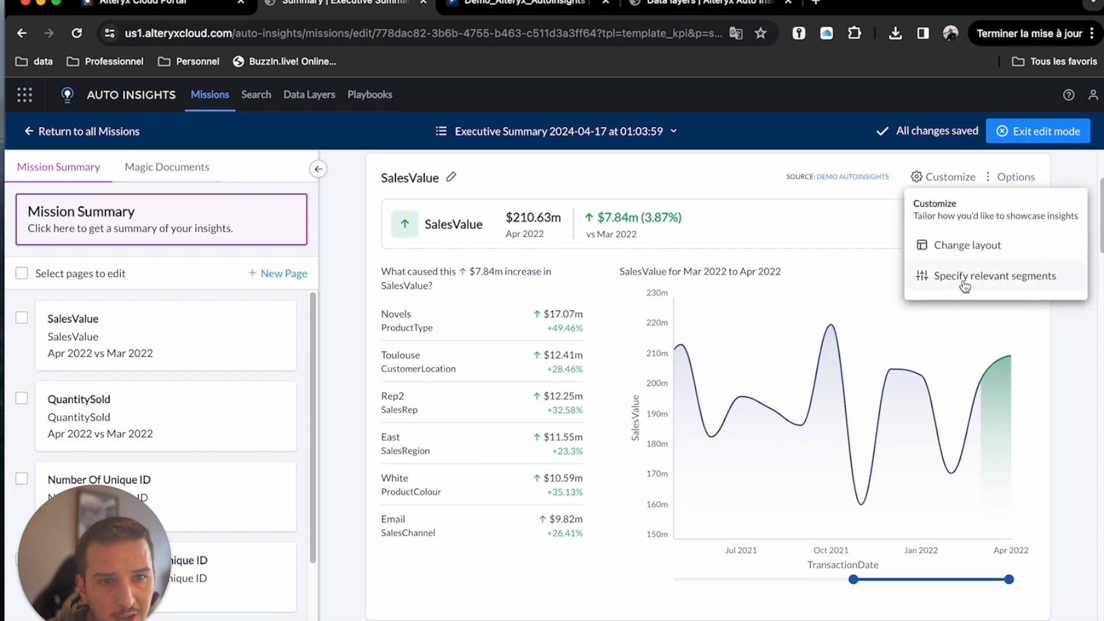
pyautogui.click(707, 177)
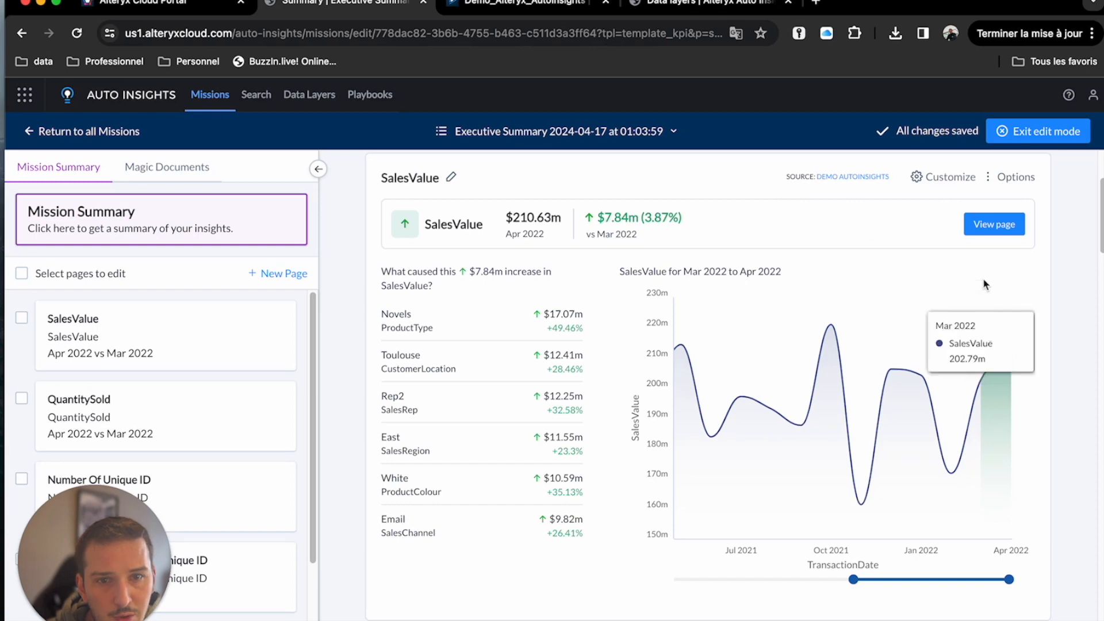
# - Open the full SalesValue page from the mission summary and look over its trend chart
pyautogui.click(1008, 227)
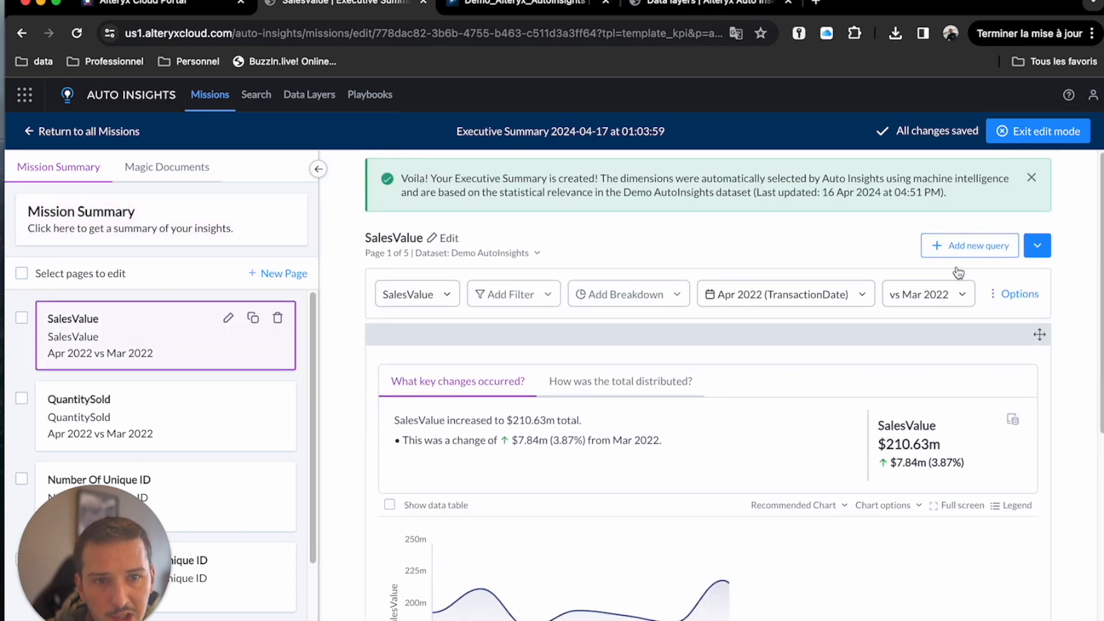
pyautogui.scroll(-3, 993, 387)
pyautogui.scroll(1, 1044, 391)
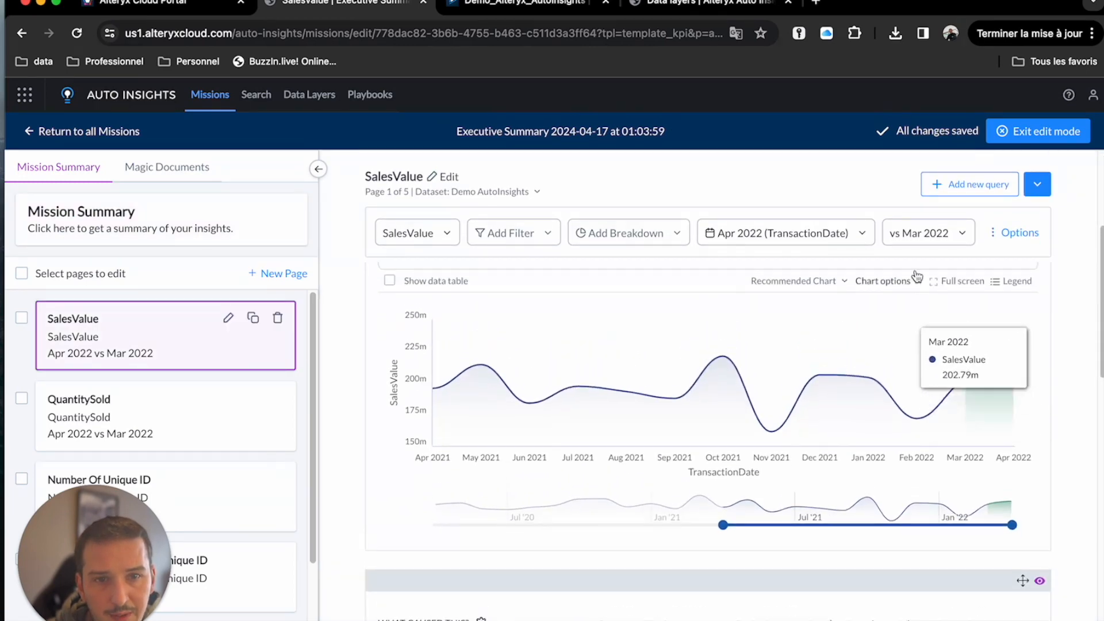
# - Set the SalesValue page's TransactionDate rolling range to the last 1 quarter, apply it, and check the chart
pyautogui.click(870, 236)
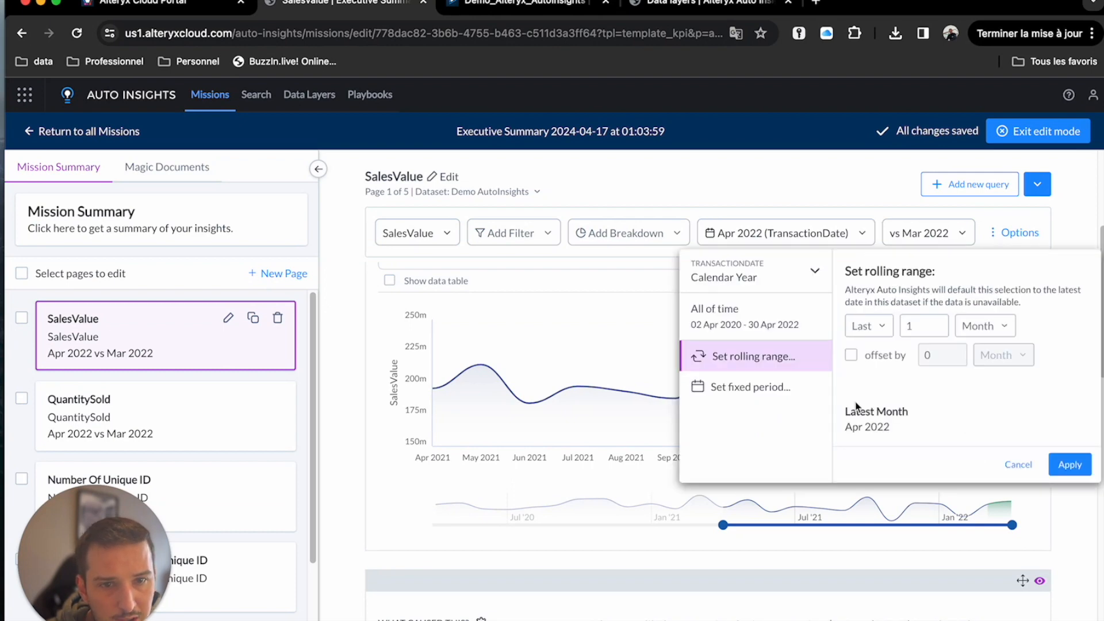
pyautogui.click(972, 329)
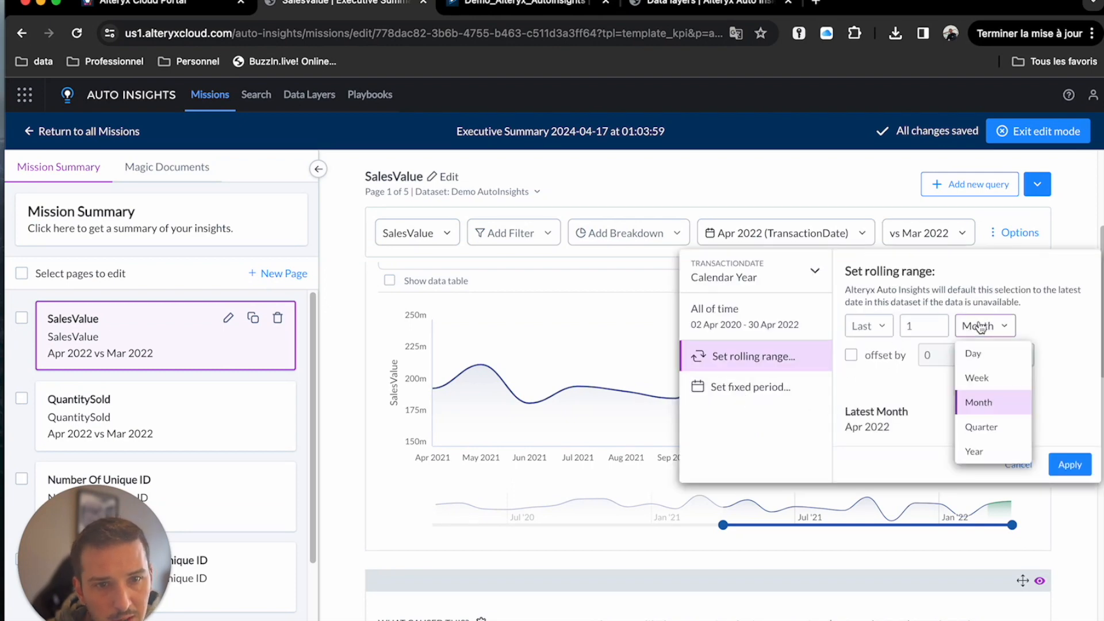
pyautogui.click(995, 429)
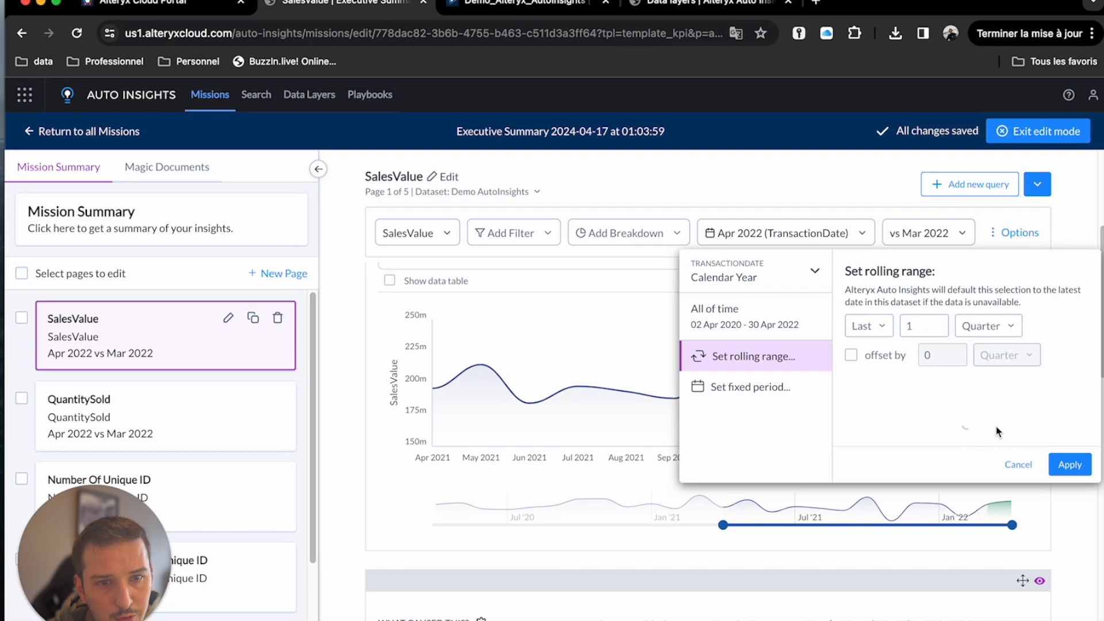
pyautogui.click(1071, 466)
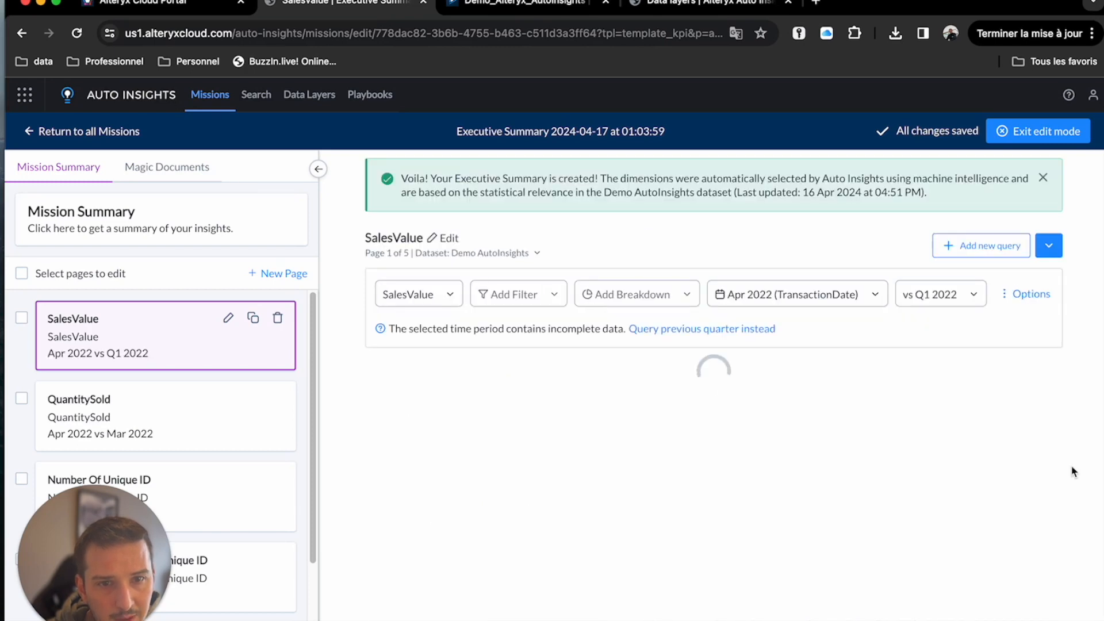
pyautogui.scroll(-3, 1013, 414)
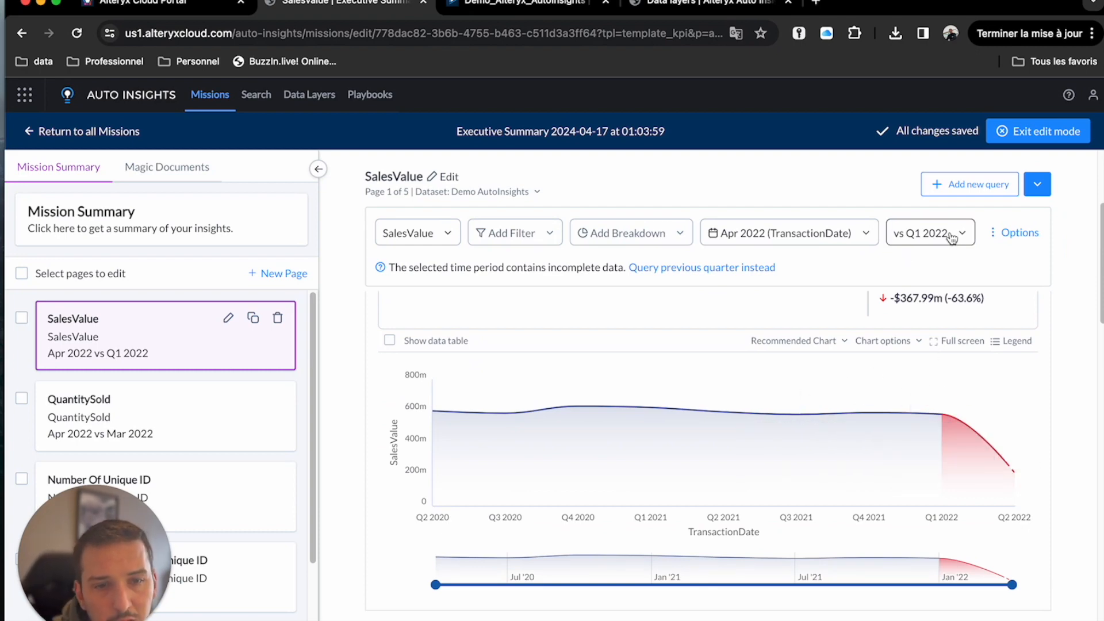
# - Set the SalesValue page's TransactionDate rolling range to the last 1 year and apply it
pyautogui.click(866, 236)
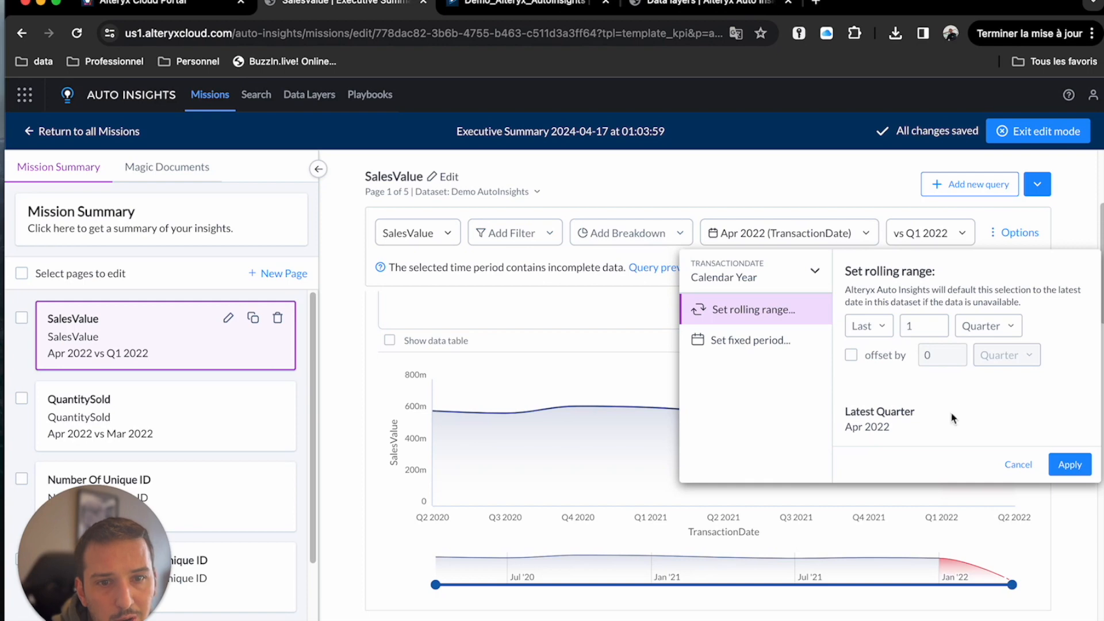
pyautogui.click(1005, 335)
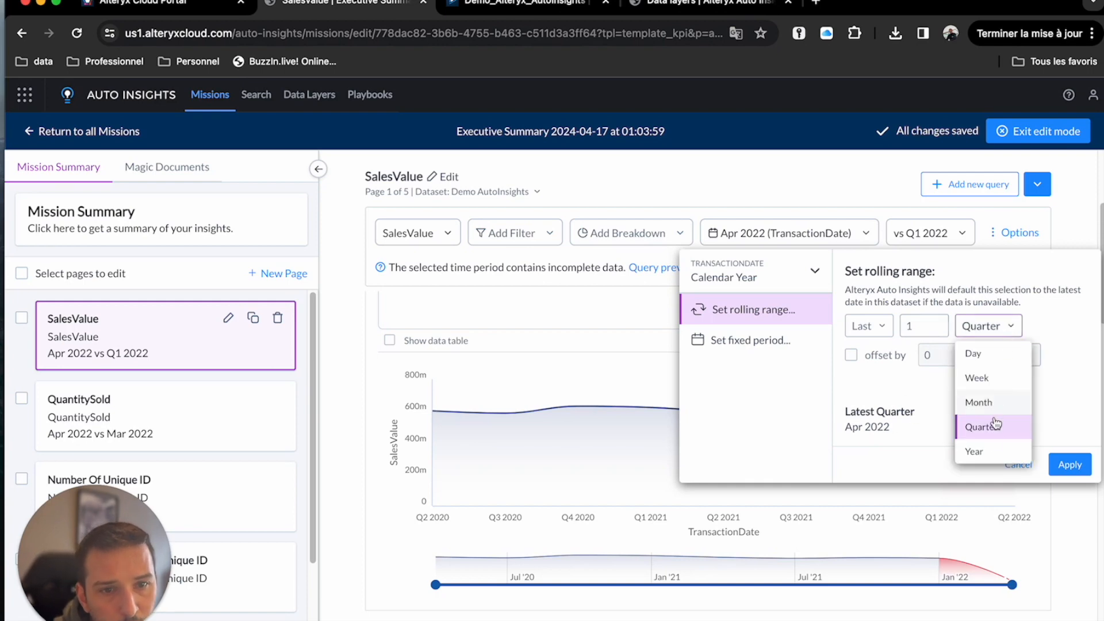
pyautogui.click(990, 451)
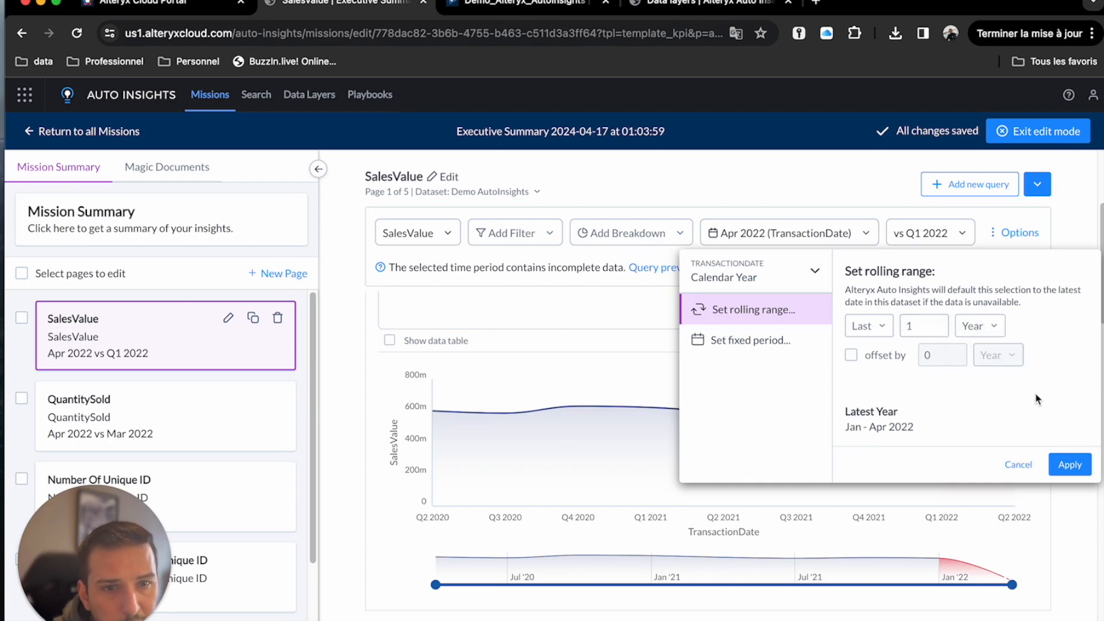
pyautogui.click(1068, 465)
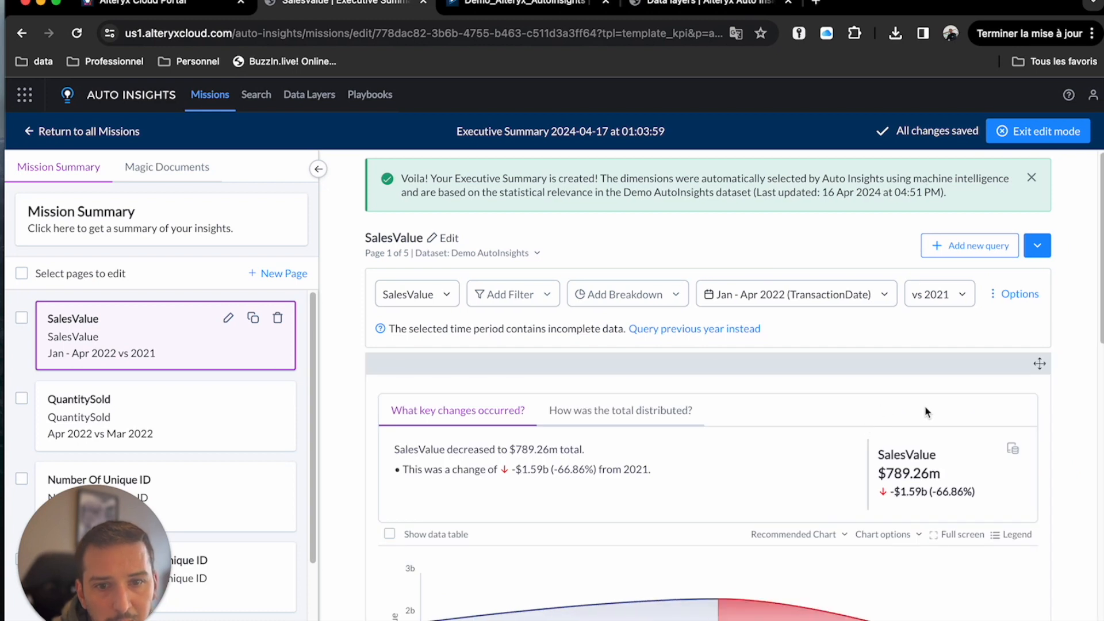
# - Examine the SalesValue page's yearly trend, the most likely causes of the change, and the potential causes by segment
pyautogui.scroll(-3, 886, 550)
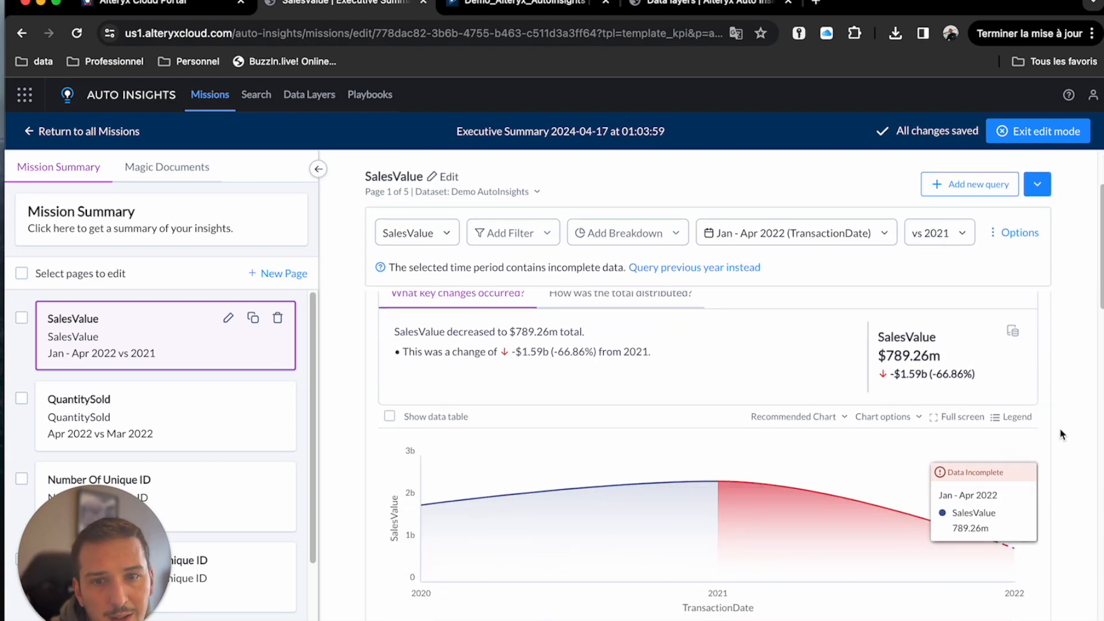
pyautogui.scroll(2, 1073, 336)
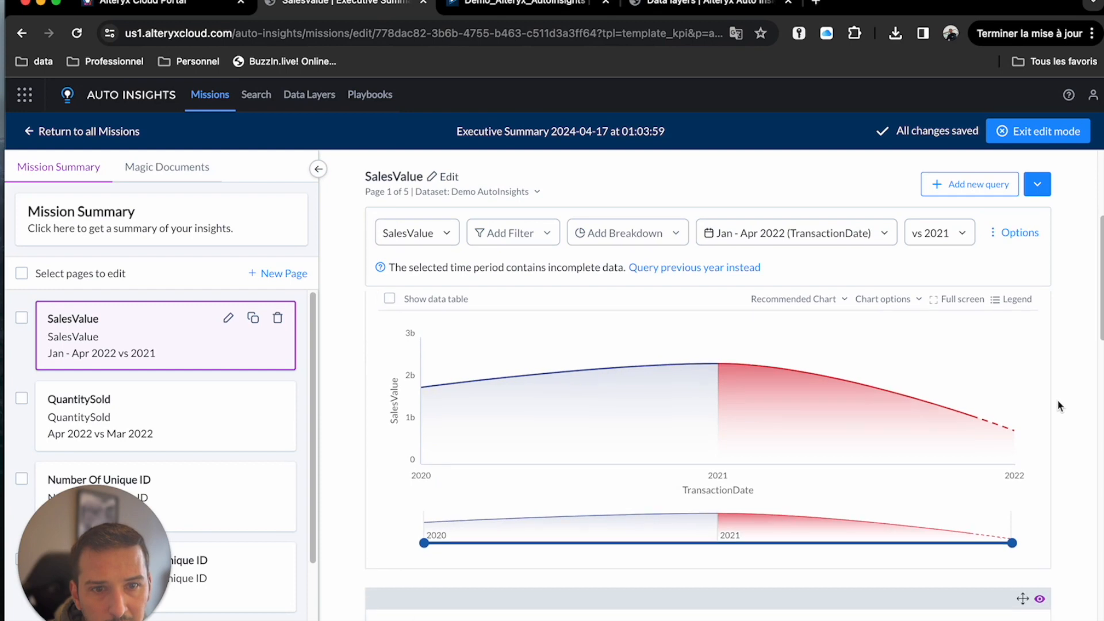
pyautogui.scroll(-5, 1058, 399)
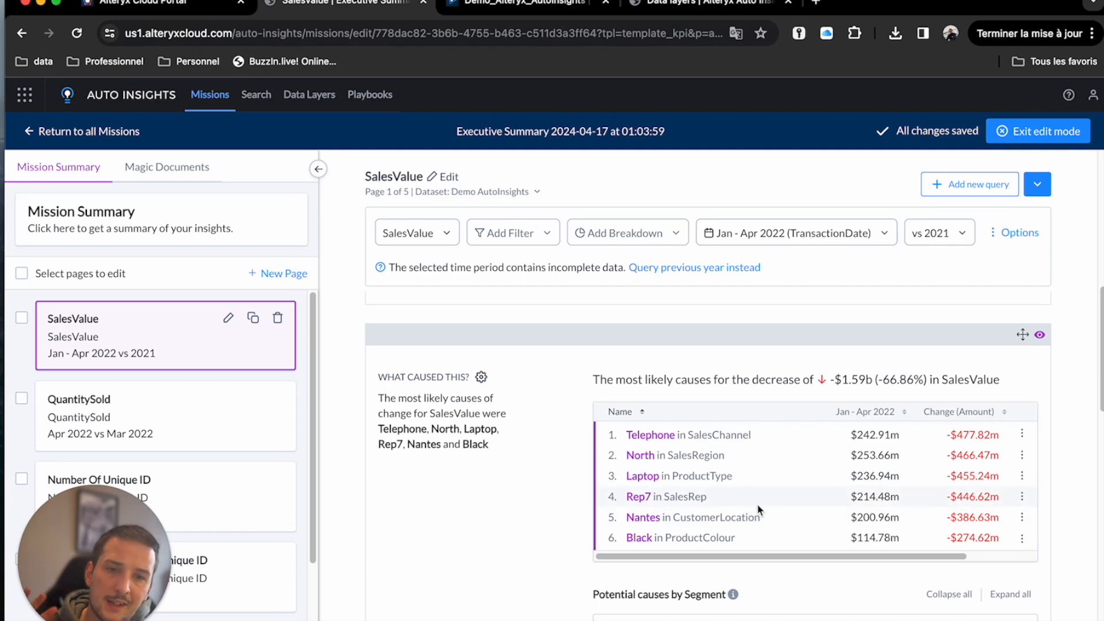
pyautogui.scroll(-5, 604, 494)
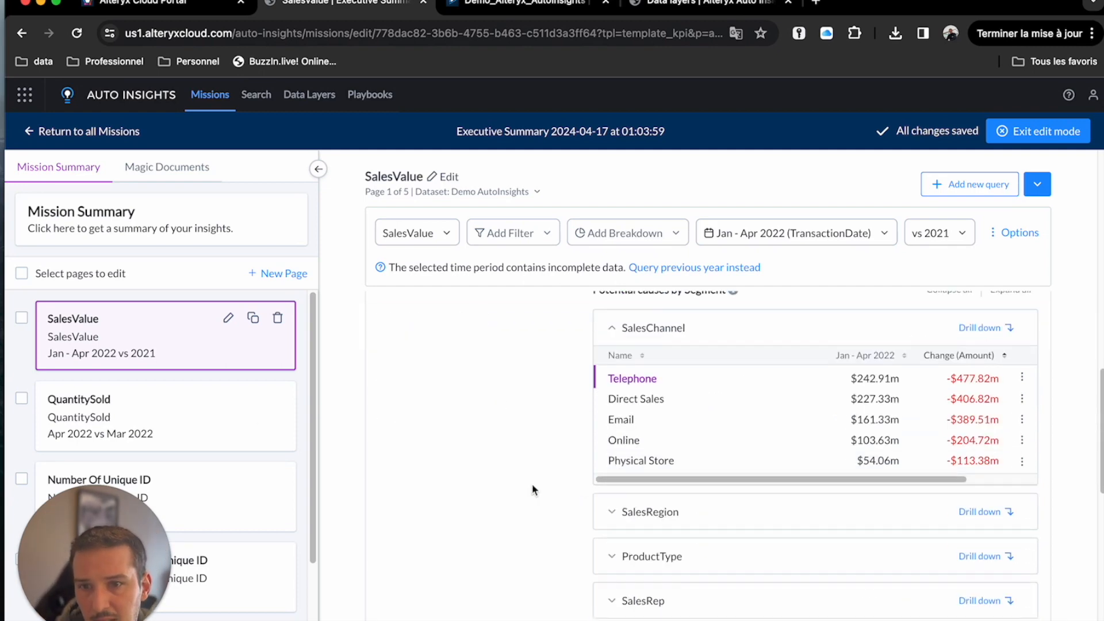
pyautogui.scroll(-3, 141, 395)
pyautogui.scroll(10, 937, 335)
pyautogui.scroll(-15, 920, 406)
pyautogui.scroll(5, 771, 446)
pyautogui.scroll(-2, 764, 447)
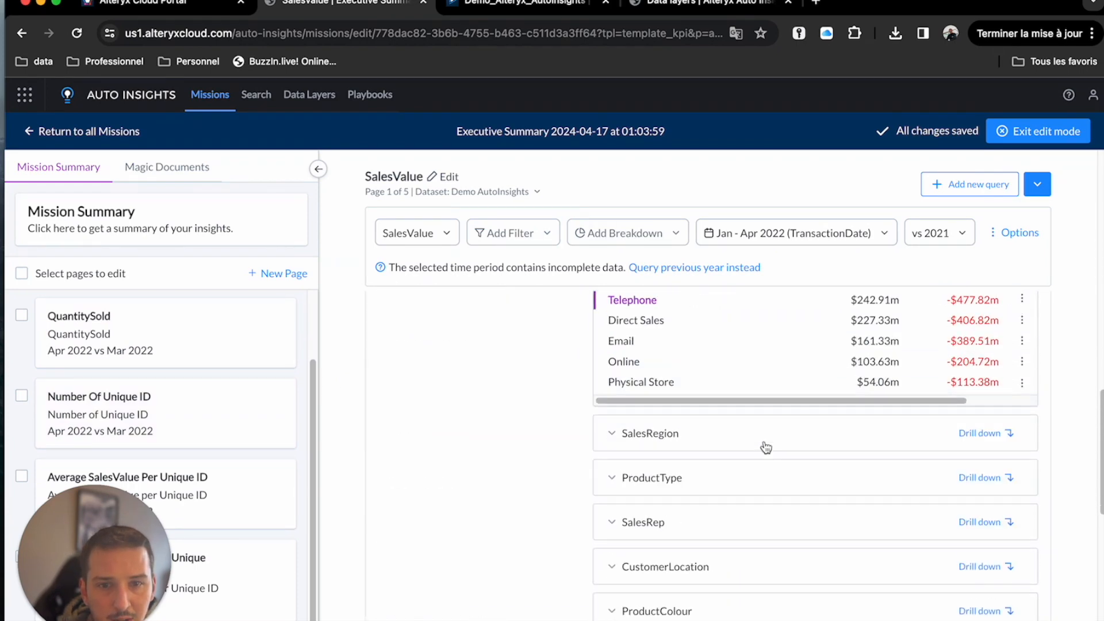
# - Expand the SalesRegion breakdown of potential causes, and set the SalesValue page's TransactionDate rolling range to the last 1 month
pyautogui.click(609, 437)
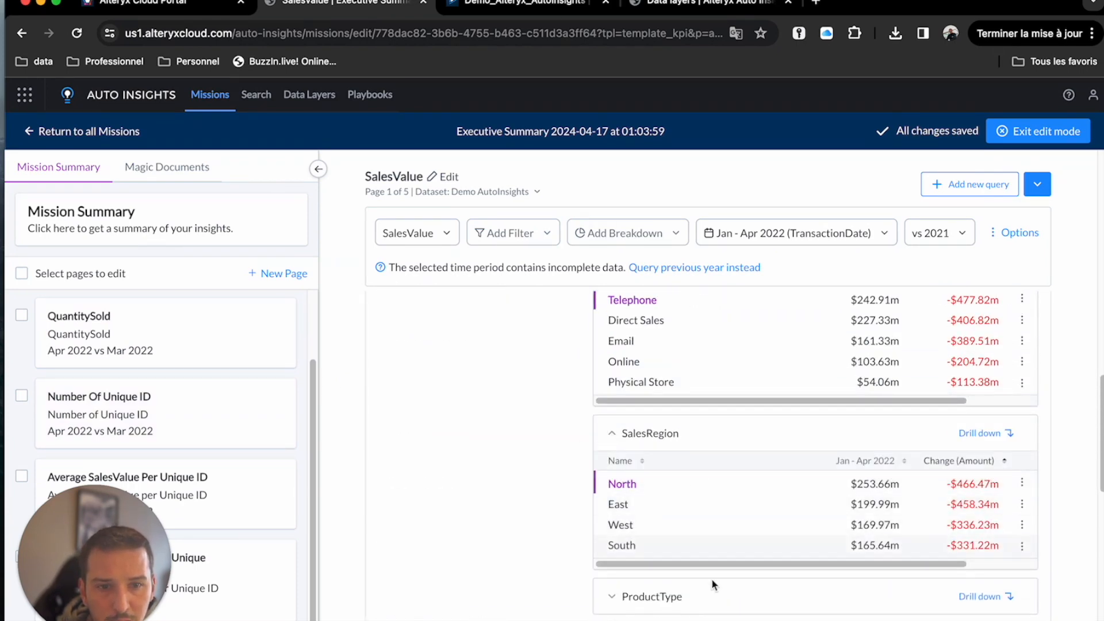
pyautogui.scroll(10, 660, 476)
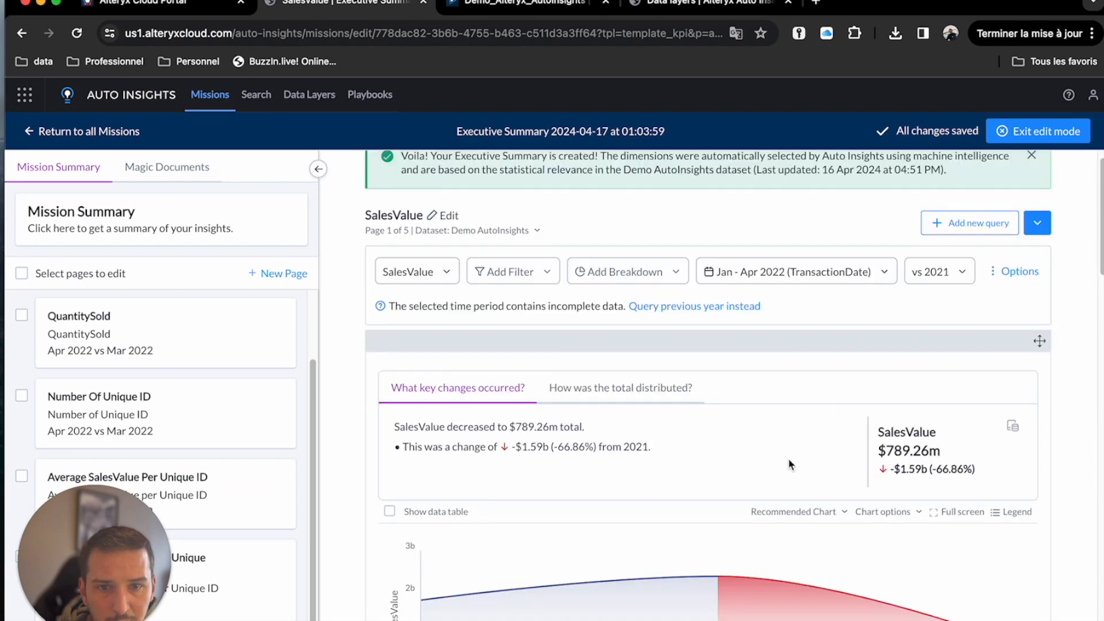
pyautogui.click(879, 275)
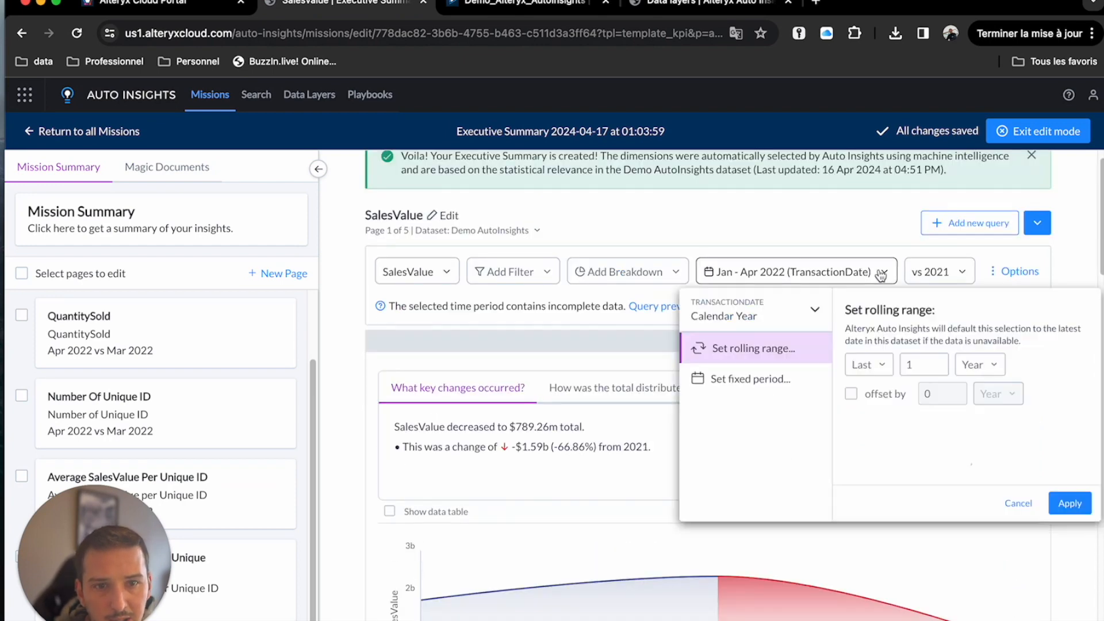
pyautogui.click(979, 365)
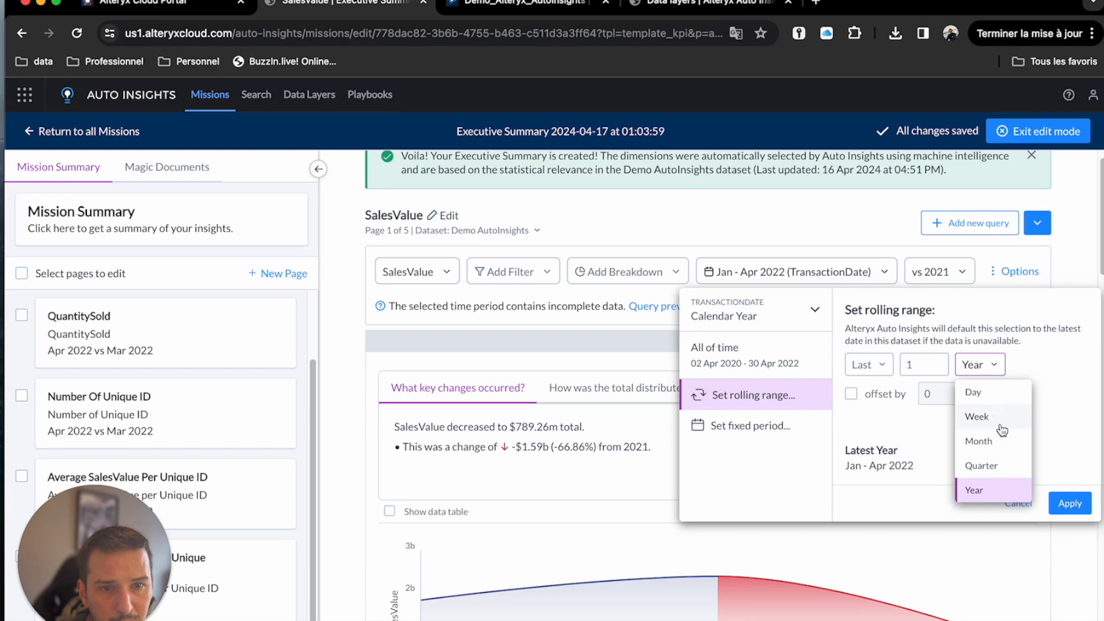
pyautogui.click(1005, 450)
pyautogui.click(1070, 503)
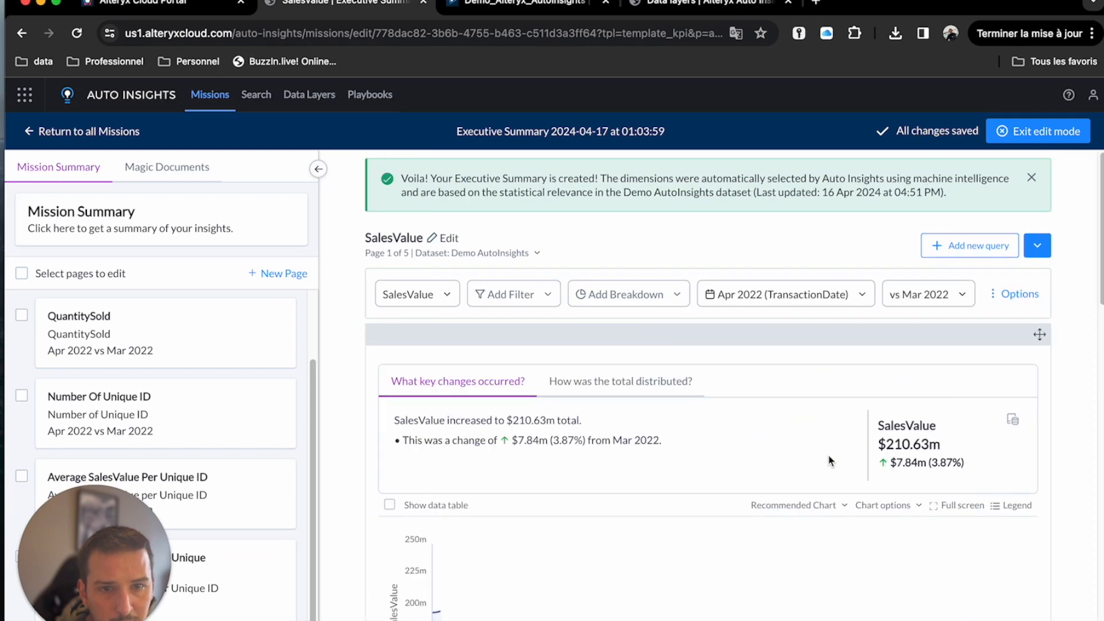
# - Review the monthly potential causes by segment, and filter the SalesValue page to the CustomerLocation Paris
pyautogui.scroll(-5, 1057, 402)
pyautogui.scroll(-10, 1058, 407)
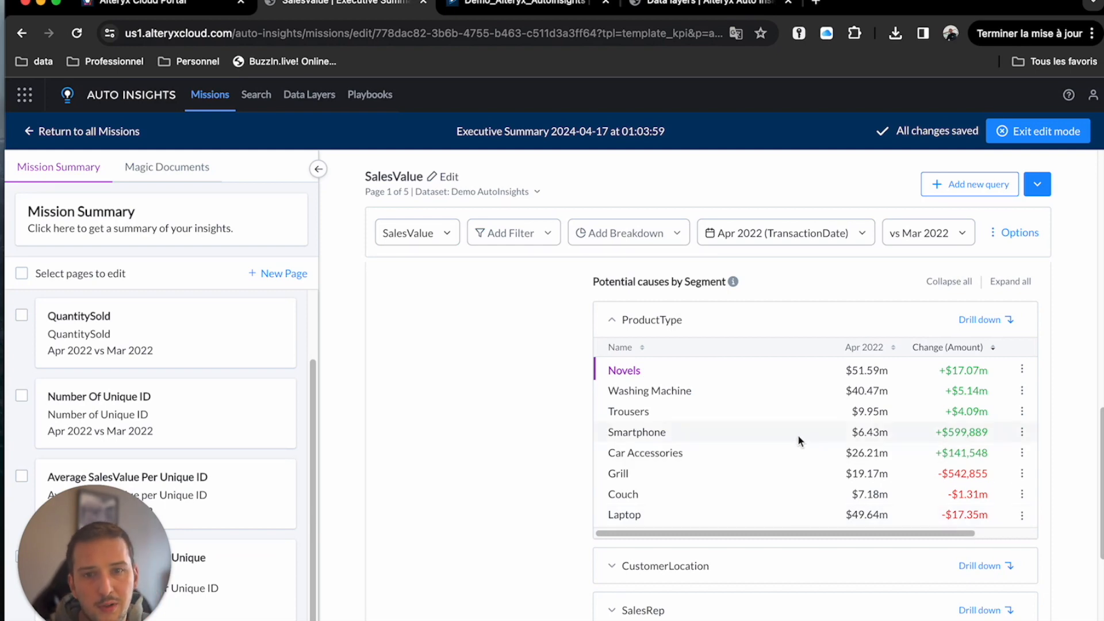
pyautogui.scroll(-4, 546, 414)
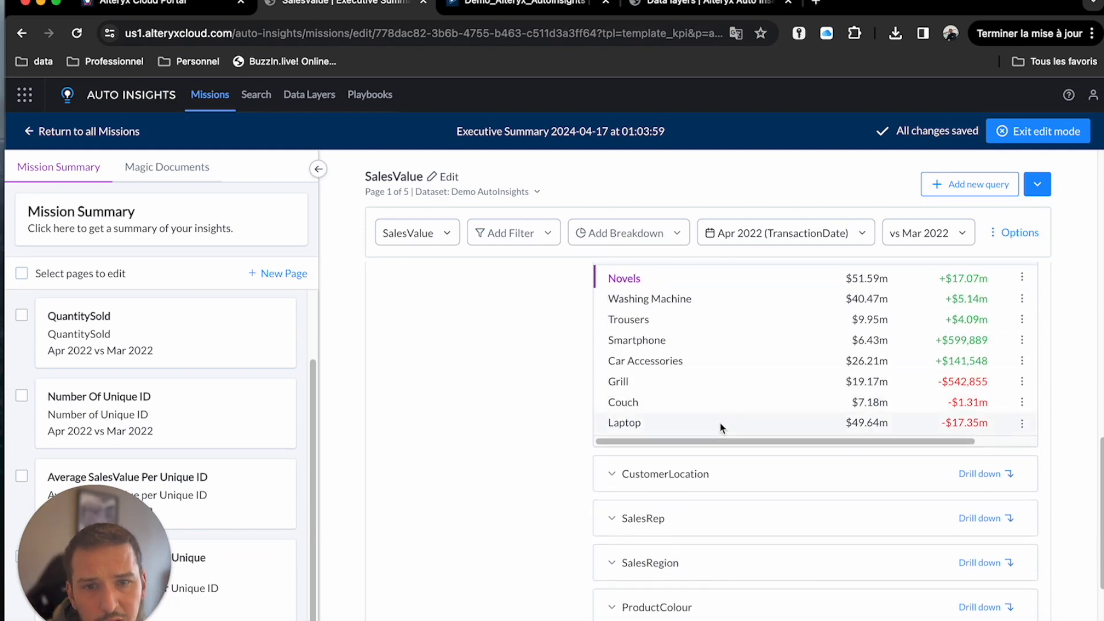
pyautogui.scroll(10, 561, 454)
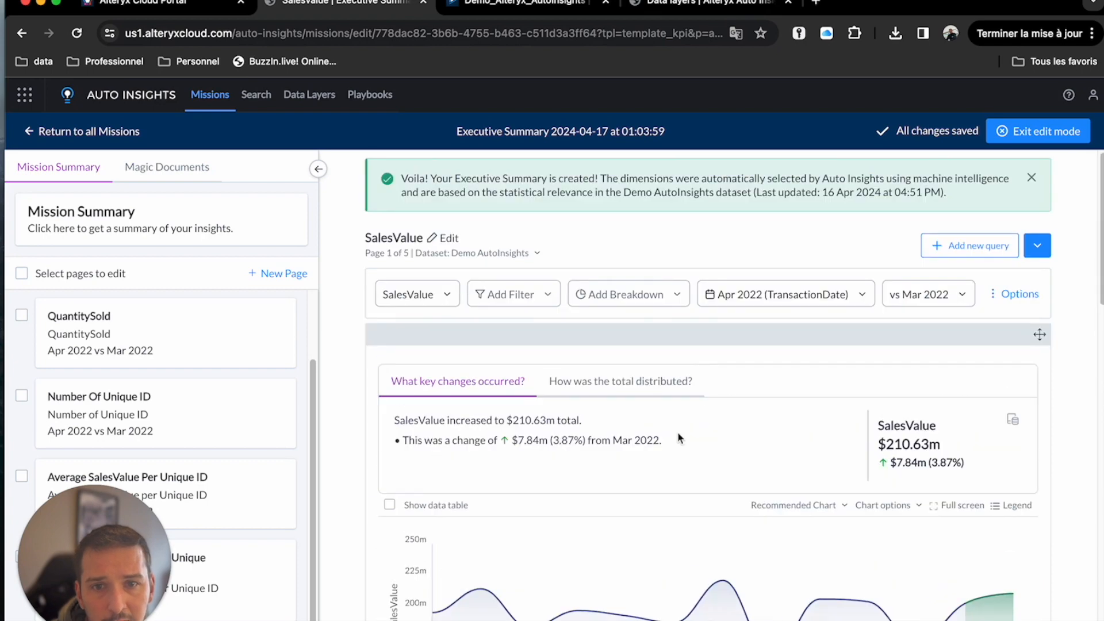
pyautogui.click(523, 299)
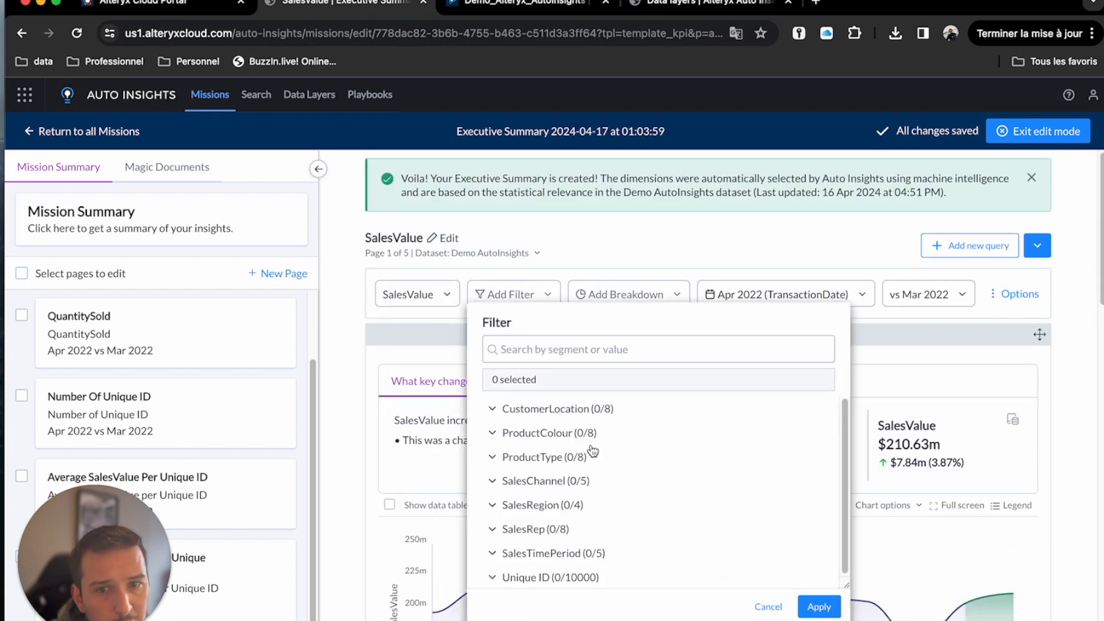
pyautogui.click(498, 410)
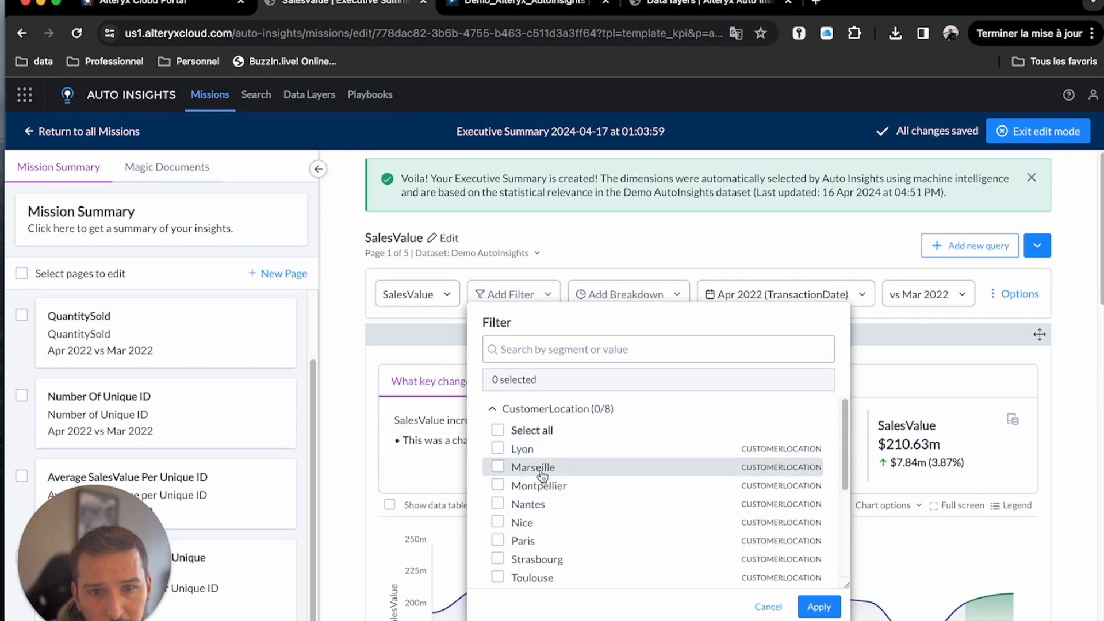
pyautogui.scroll(-2, 553, 495)
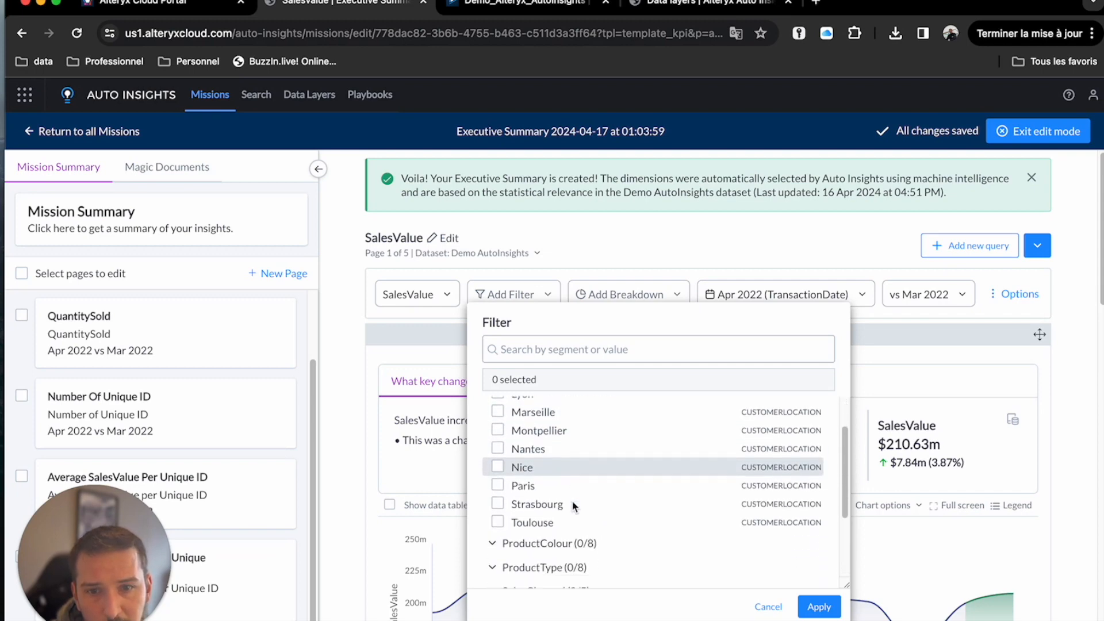
pyautogui.click(498, 477)
pyautogui.click(818, 608)
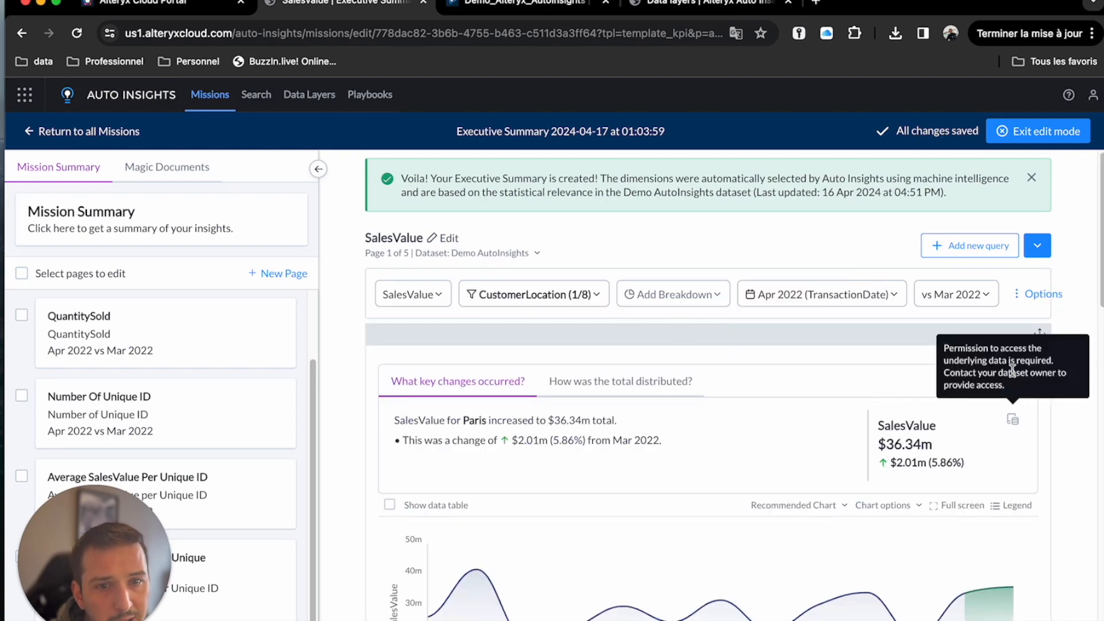
# - Review the likely causes of the Paris sales change, and drill down into SalesRep to examine its change chart
pyautogui.scroll(-6, 1082, 454)
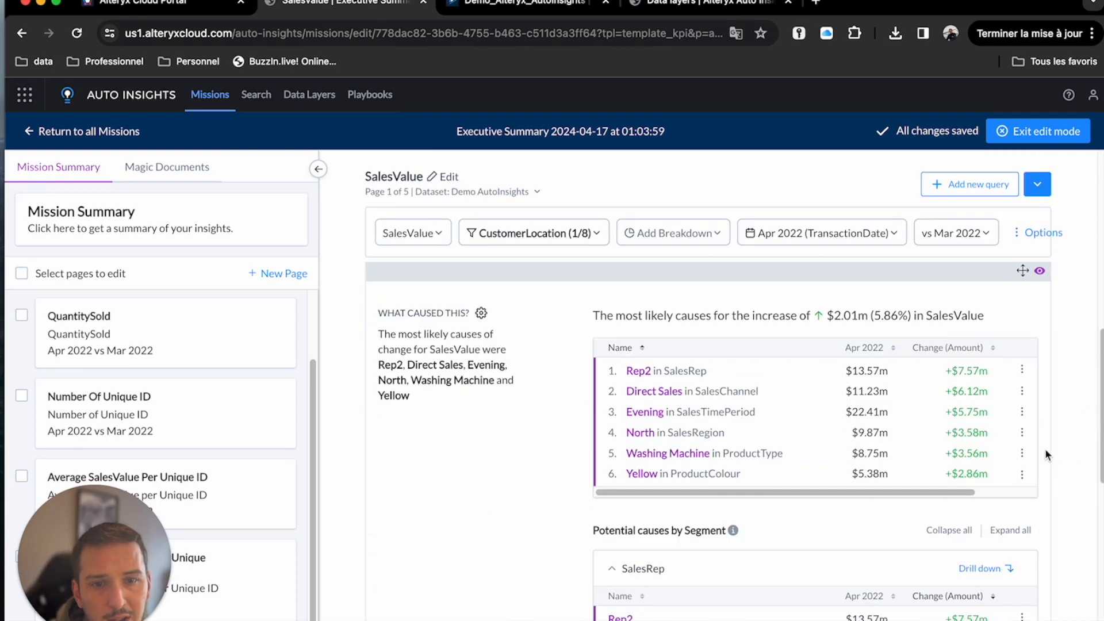
pyautogui.scroll(-5, 880, 498)
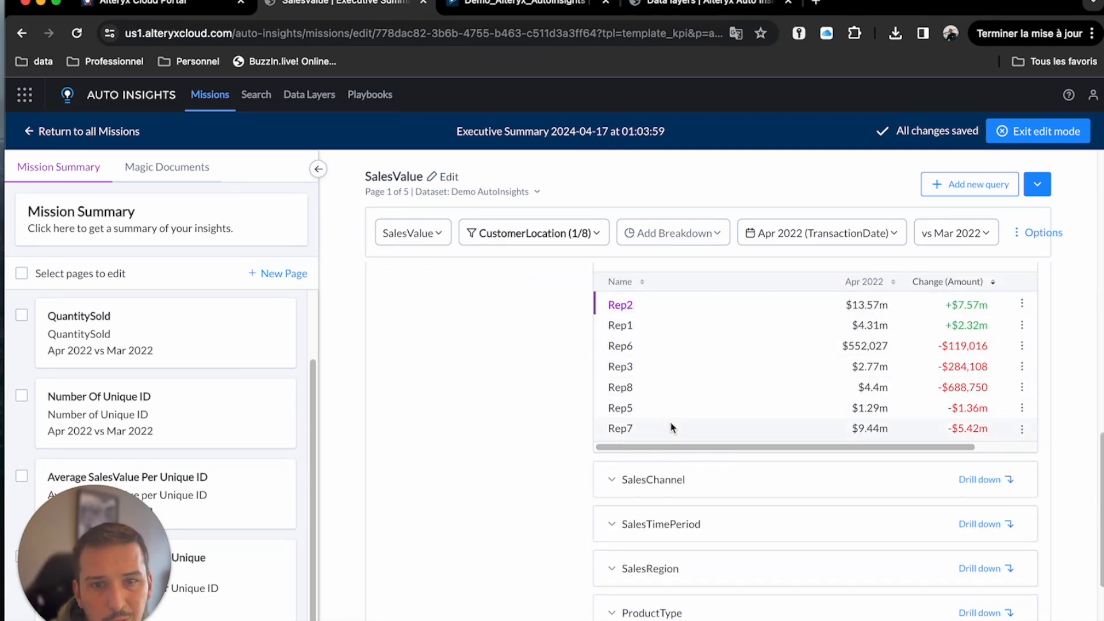
pyautogui.scroll(10, 430, 534)
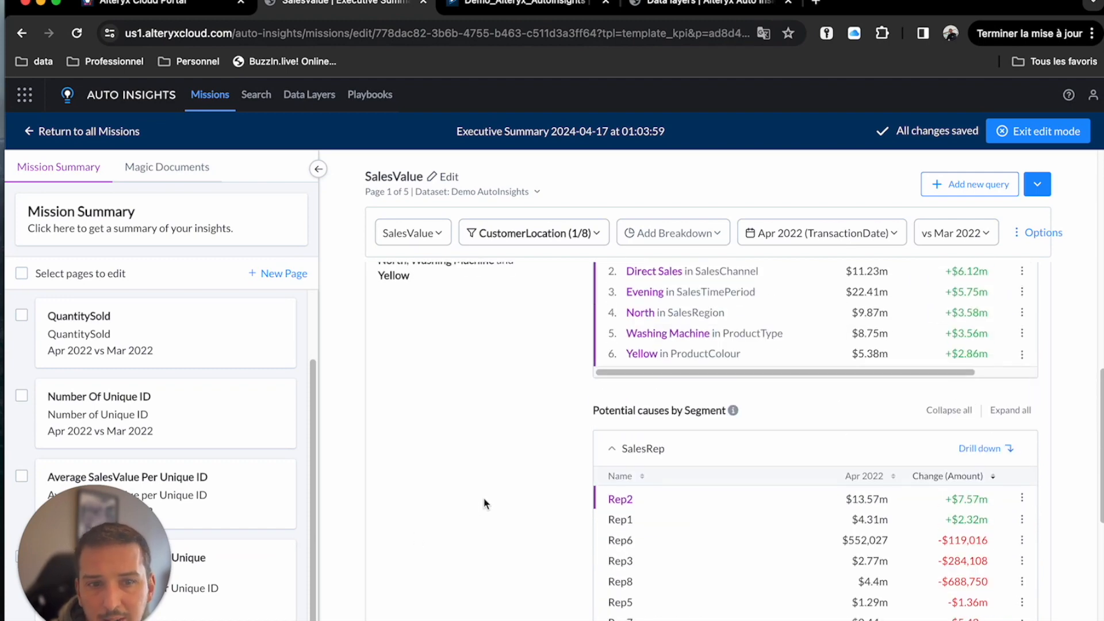
pyautogui.scroll(-5, 748, 454)
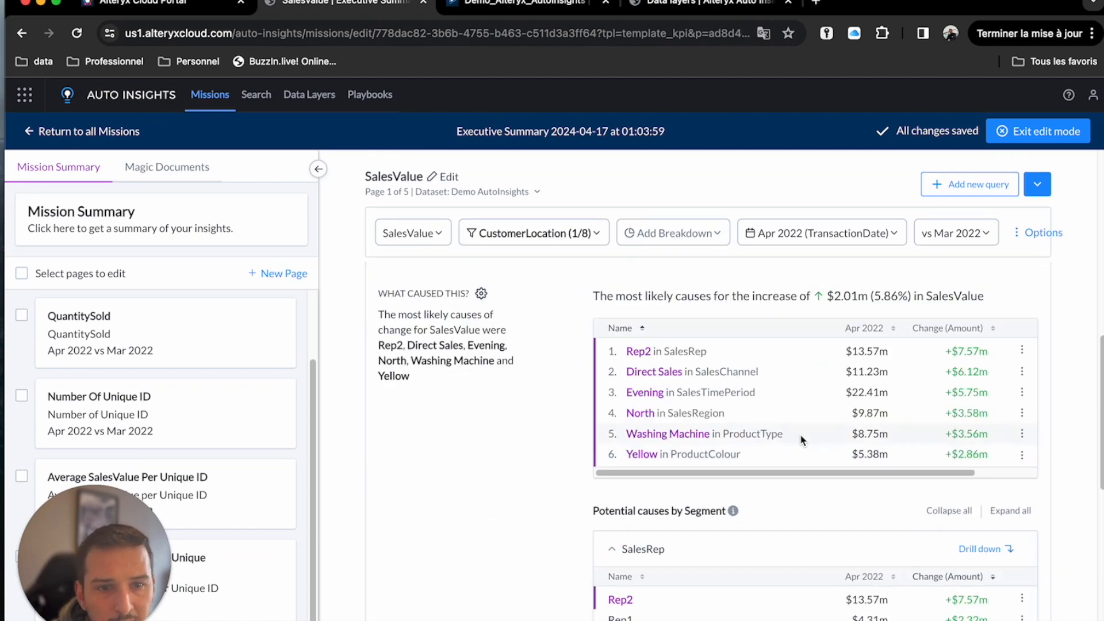
pyautogui.click(986, 548)
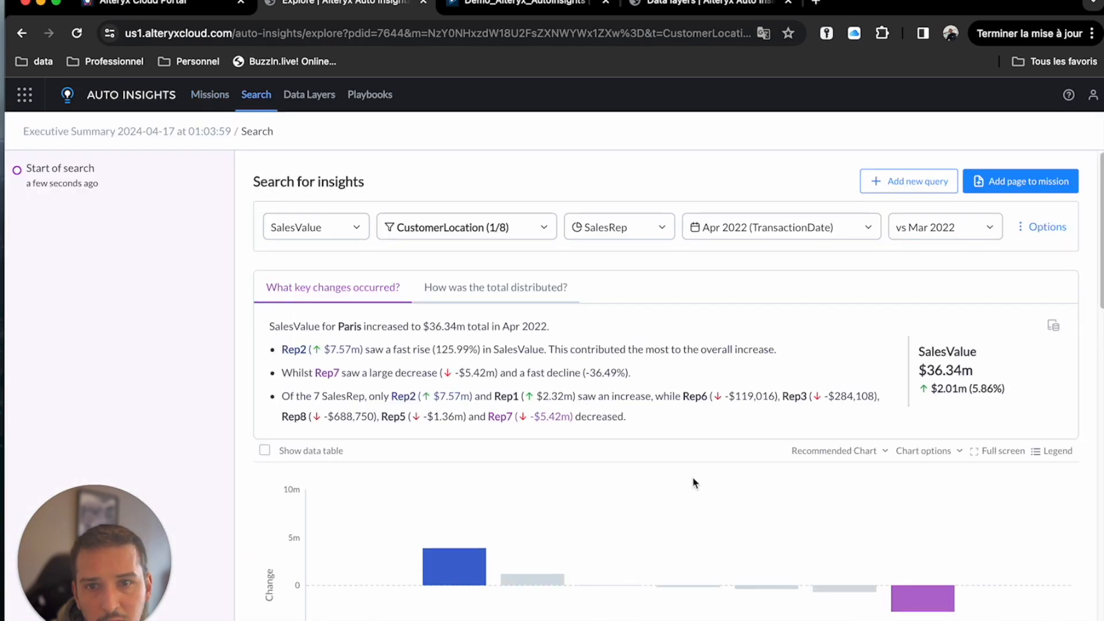
pyautogui.scroll(-4, 769, 364)
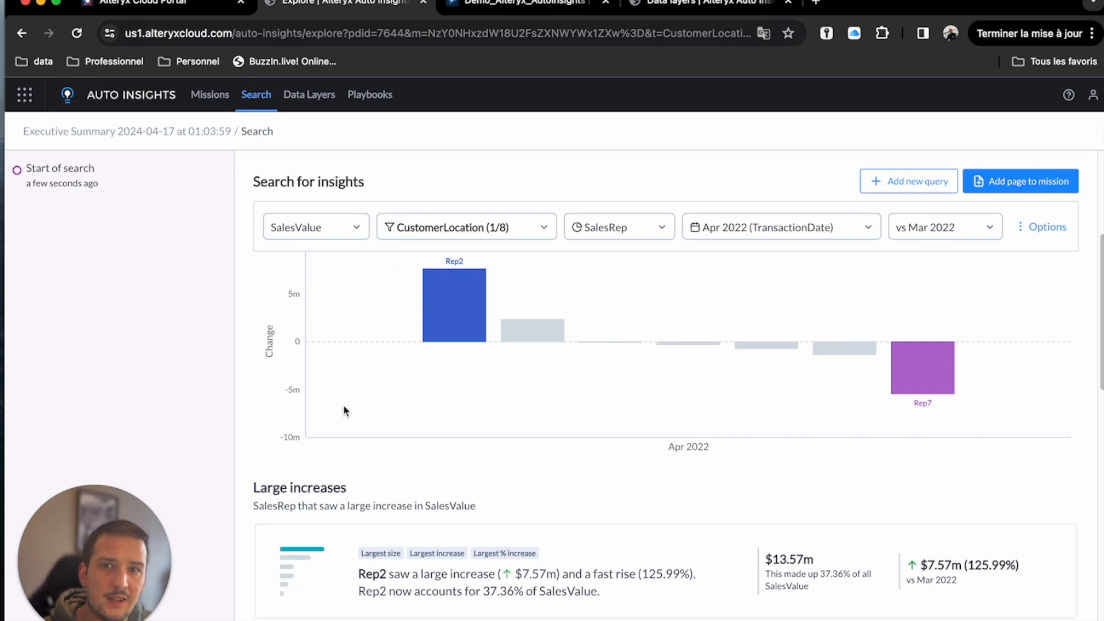
pyautogui.scroll(4, 256, 343)
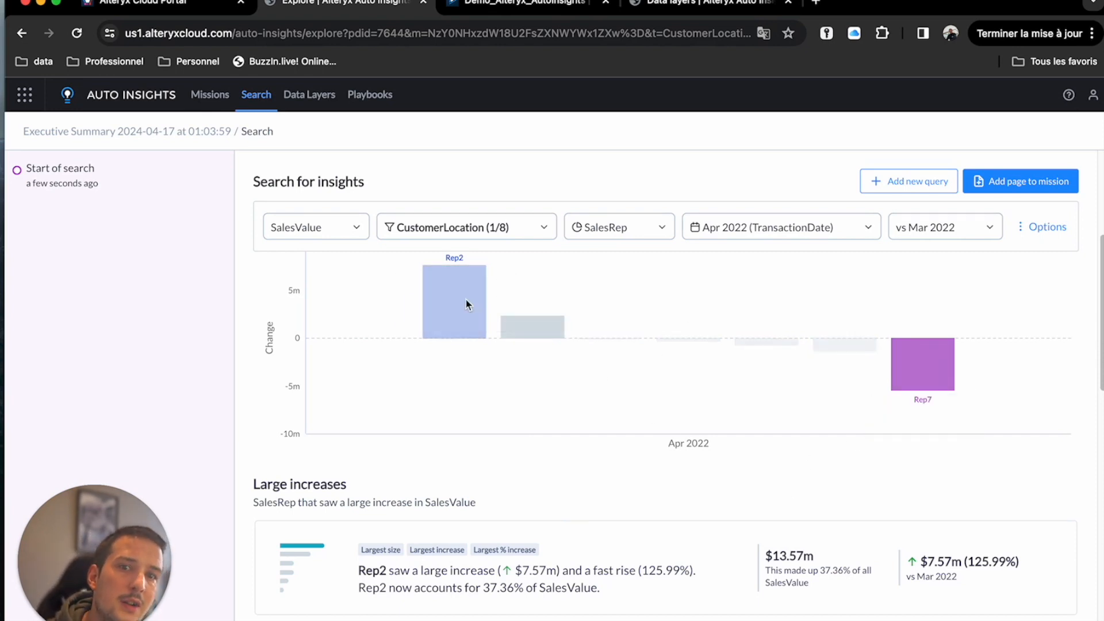
pyautogui.moveTo(438, 300)
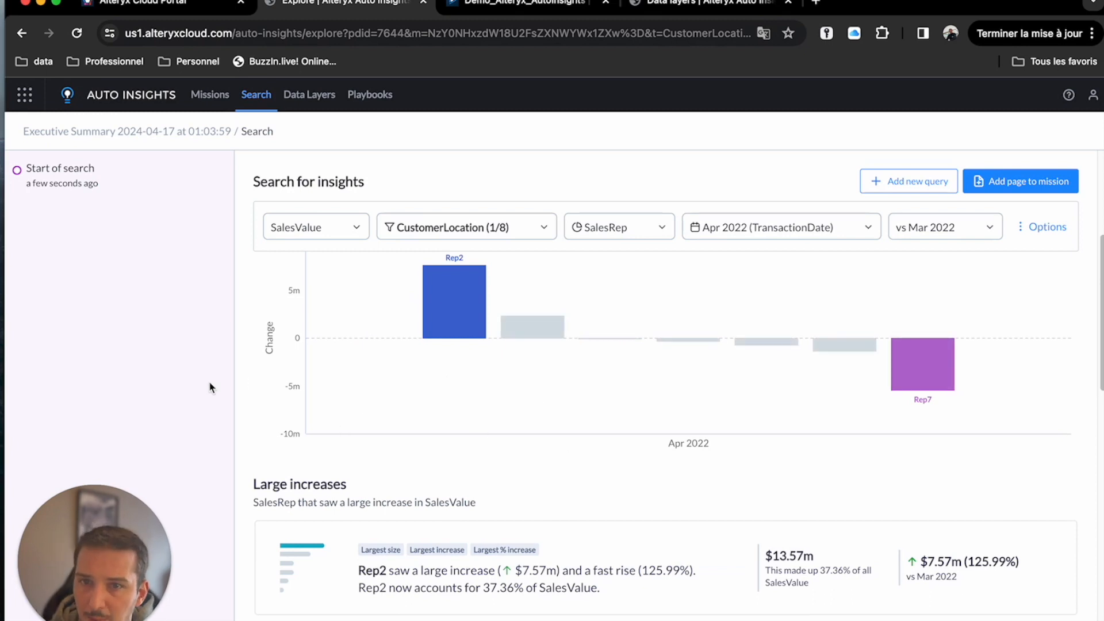
# - Create a KPI Deep Dive Report mission on the Demo AutoInsights dataset with SalesValue as the measure
pyautogui.click(206, 103)
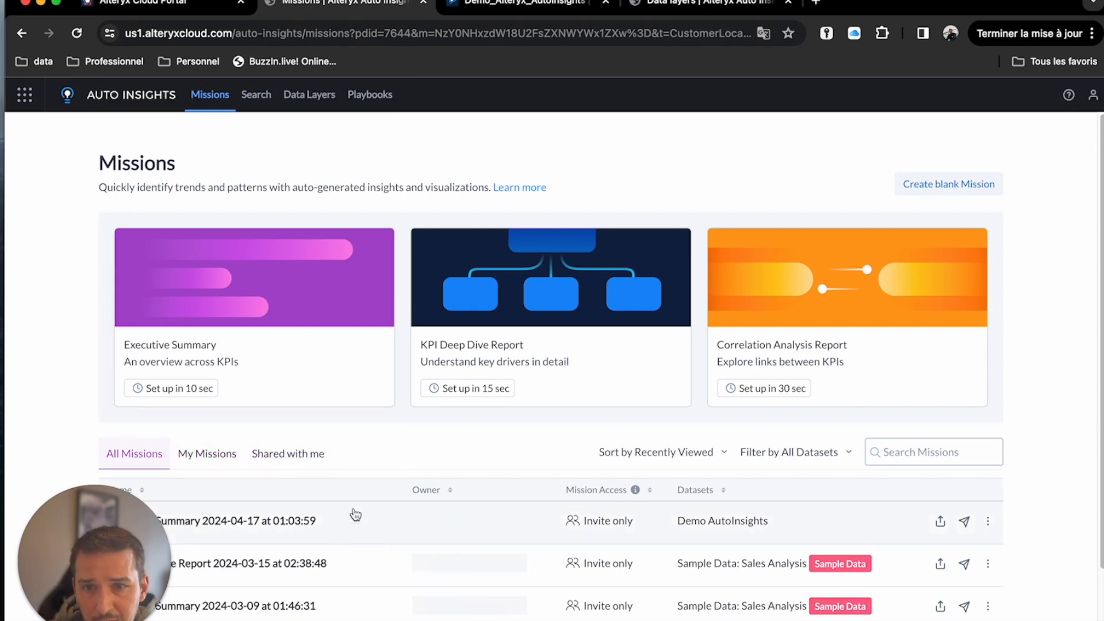
pyautogui.click(510, 363)
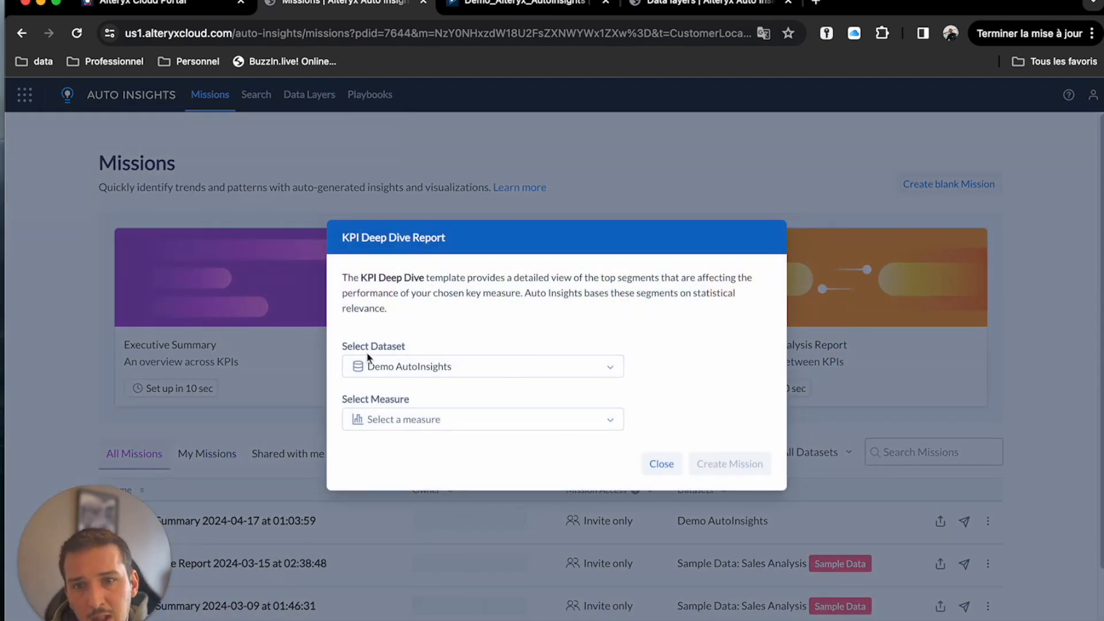
pyautogui.click(609, 423)
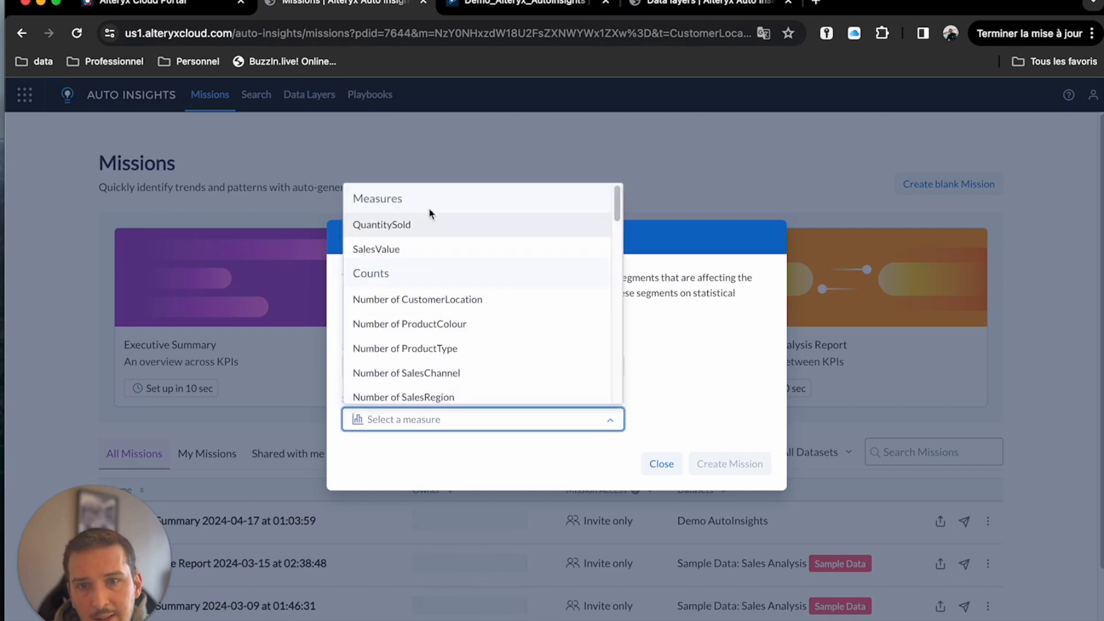
pyautogui.click(414, 253)
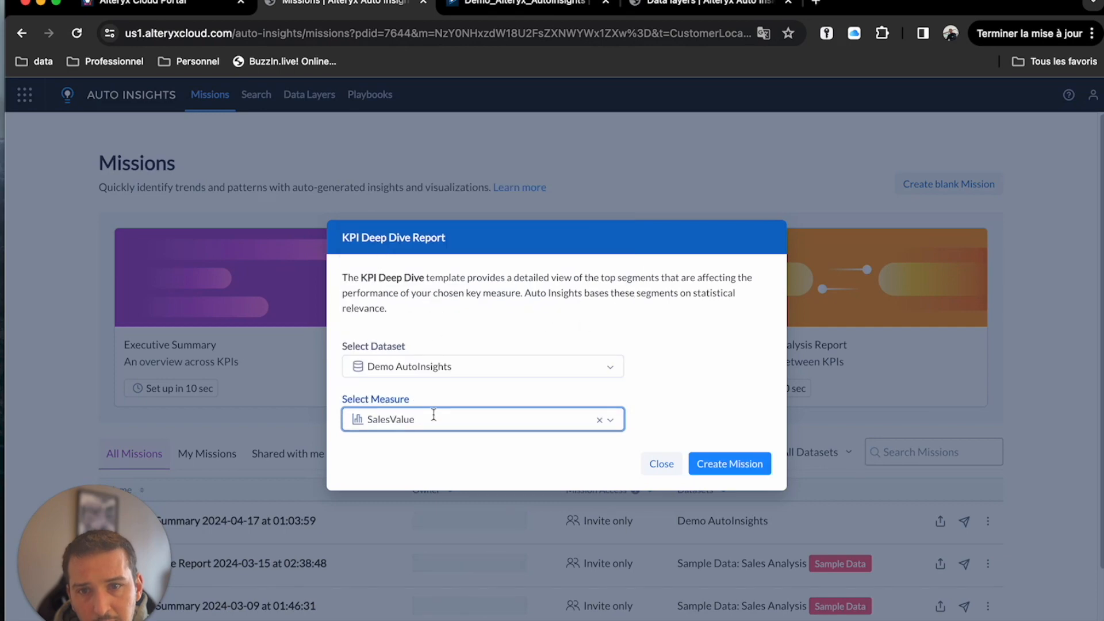
pyautogui.click(738, 466)
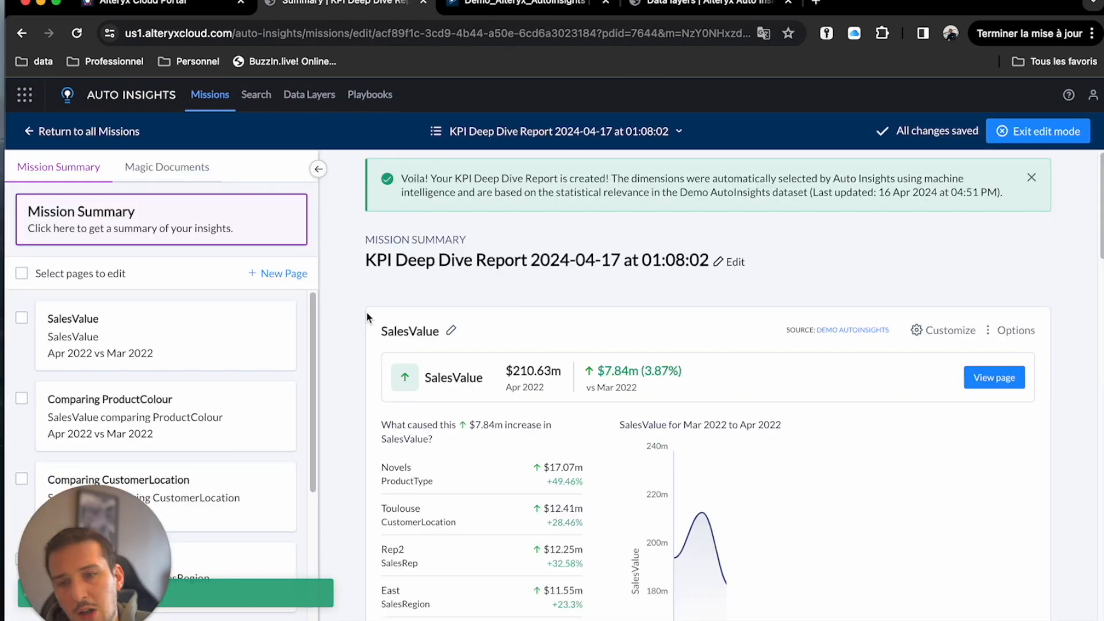
# - Examine the report's mission summary: the SalesValue trend and causes, and the ProductColour and CustomerLocation comparisons
pyautogui.scroll(-1, 798, 288)
pyautogui.scroll(-5, 798, 289)
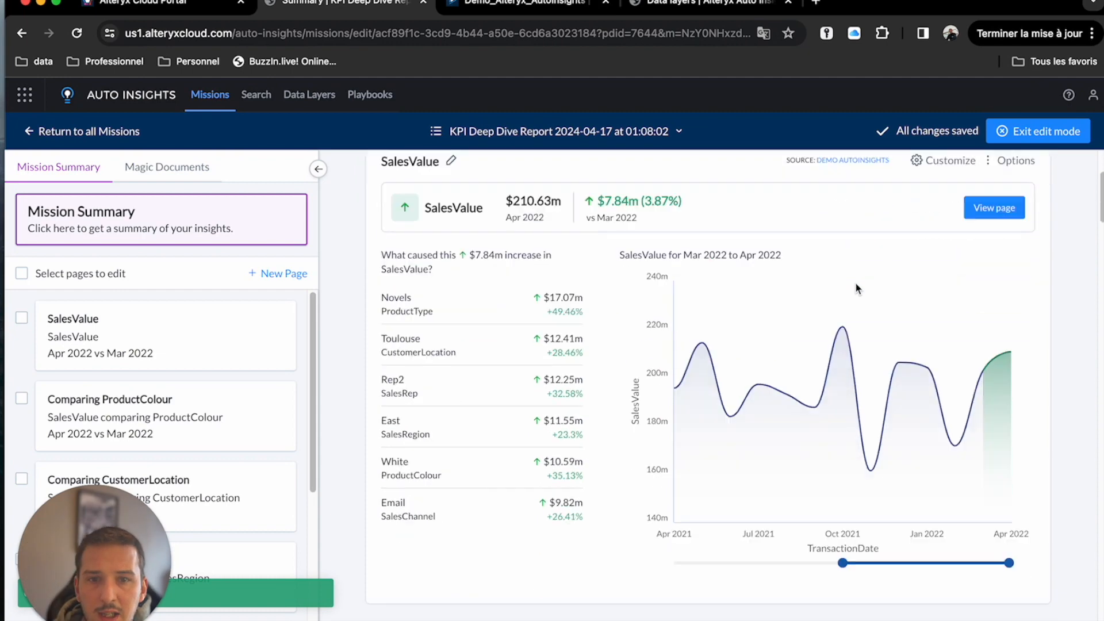
pyautogui.scroll(2, 713, 351)
pyautogui.scroll(3, 713, 356)
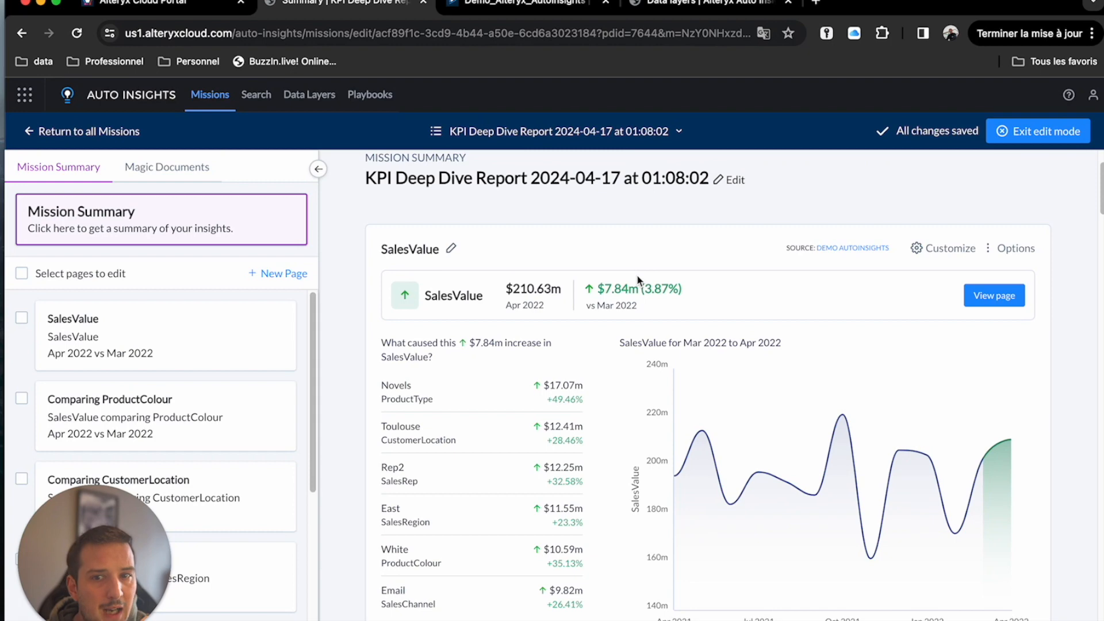
pyautogui.scroll(-5, 638, 276)
pyautogui.scroll(5, 636, 263)
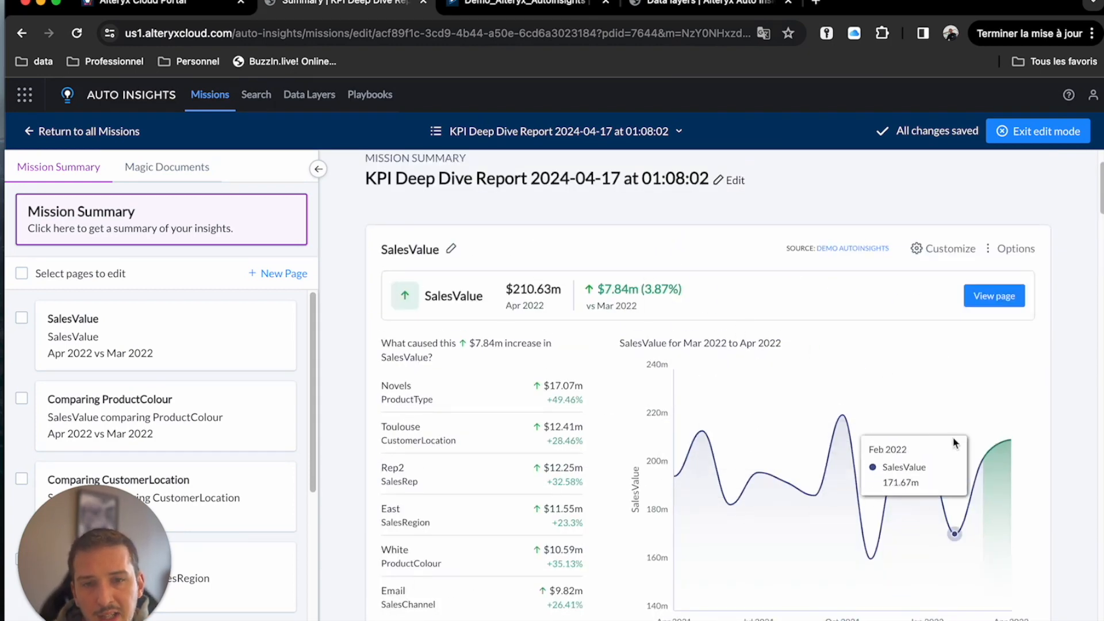
pyautogui.scroll(-1, 800, 460)
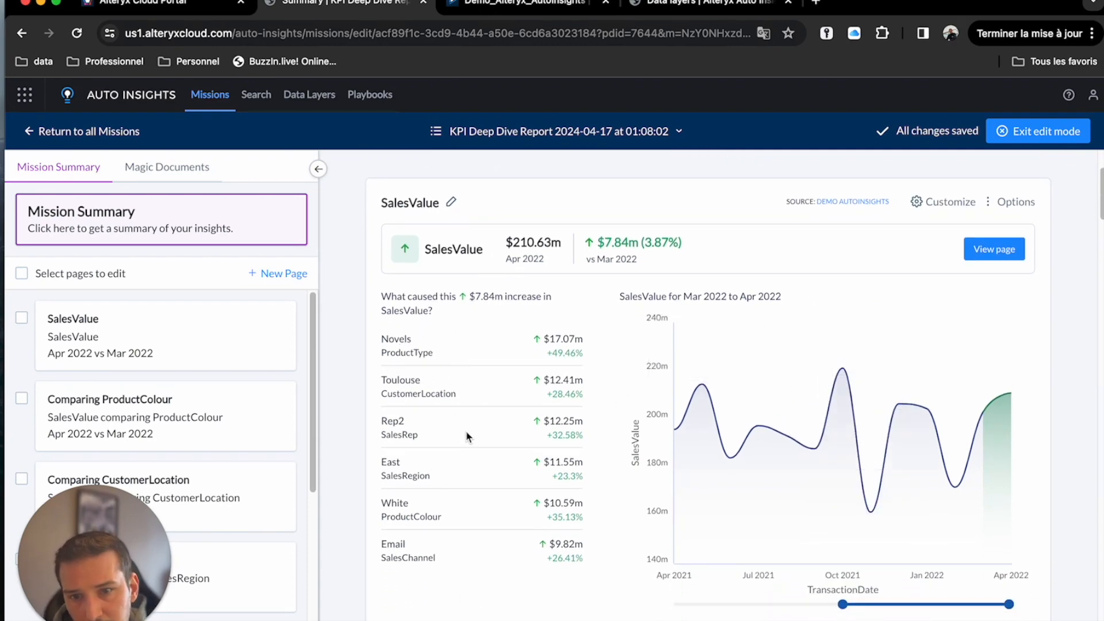
pyautogui.scroll(-1, 466, 437)
pyautogui.scroll(-7, 502, 315)
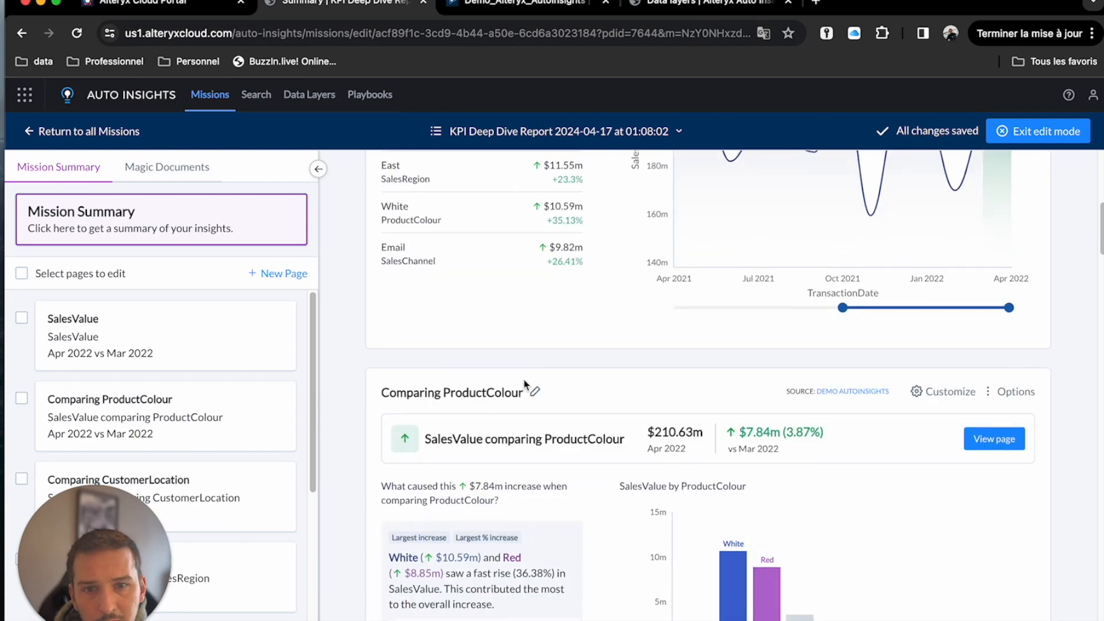
pyautogui.scroll(-2, 612, 425)
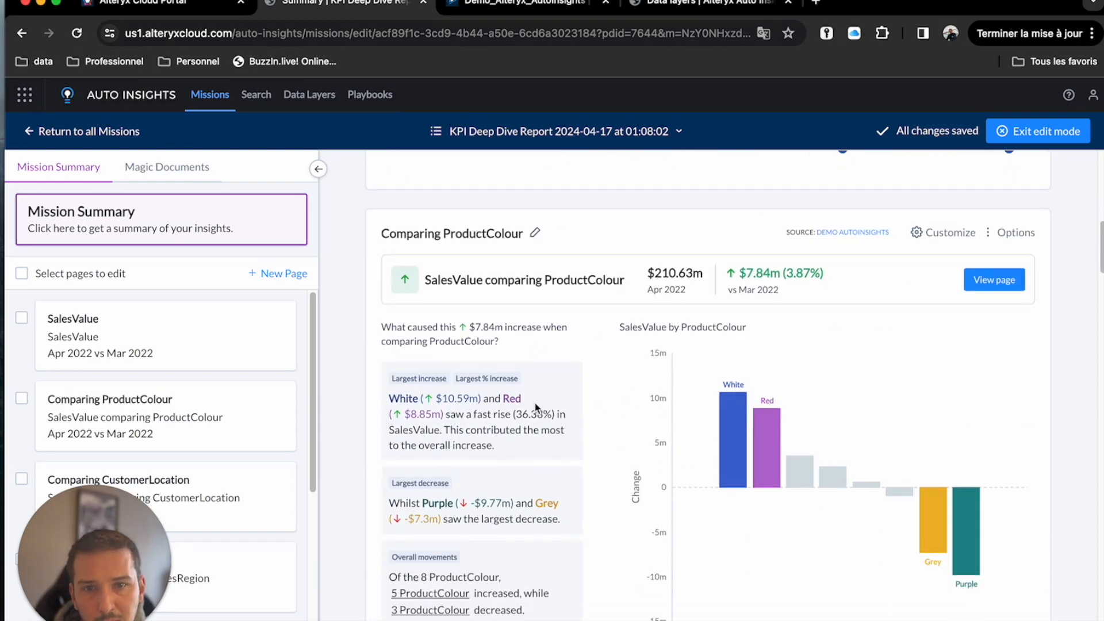
pyautogui.moveTo(974, 504)
pyautogui.scroll(-8, 438, 287)
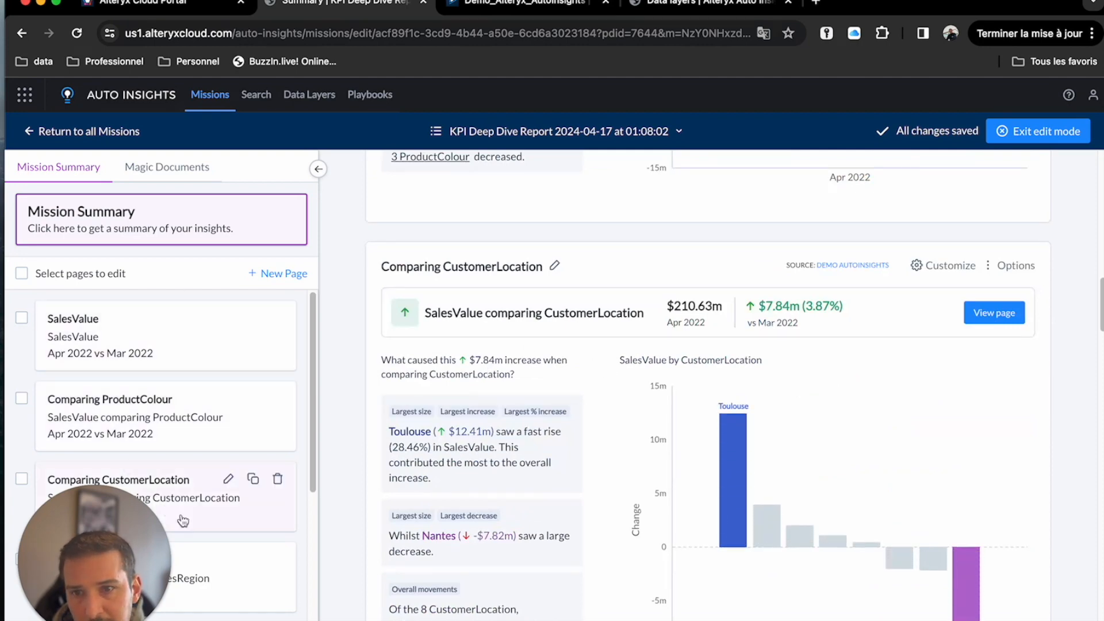
# - Delete the Comparing CustomerLocation page from the KPI Deep Dive Report mission
pyautogui.scroll(-4, 199, 460)
pyautogui.scroll(4, 209, 439)
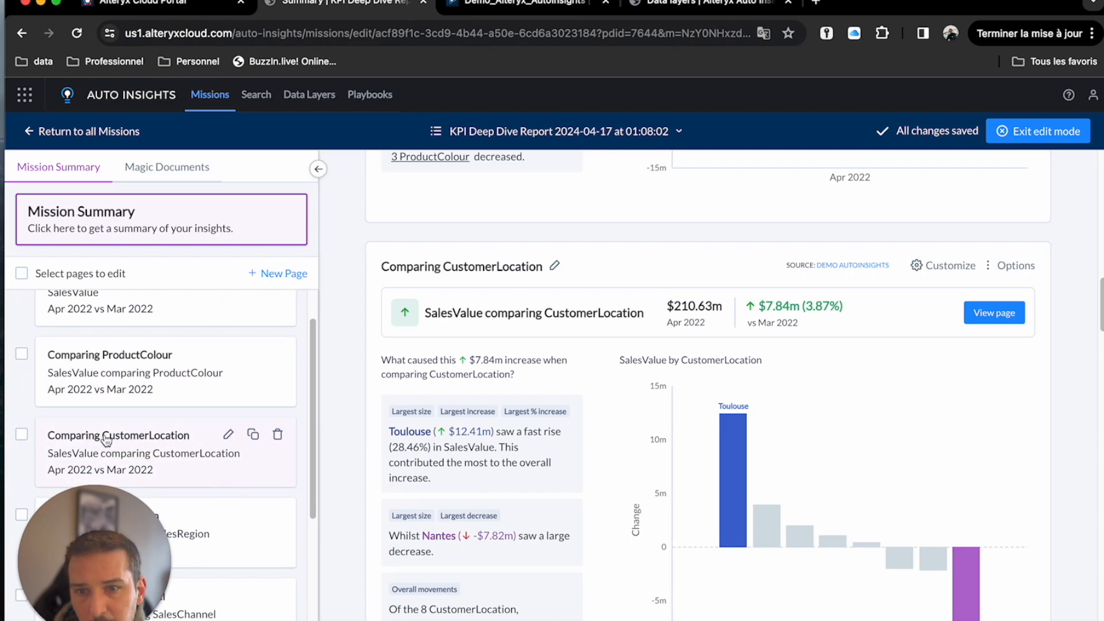
pyautogui.click(278, 437)
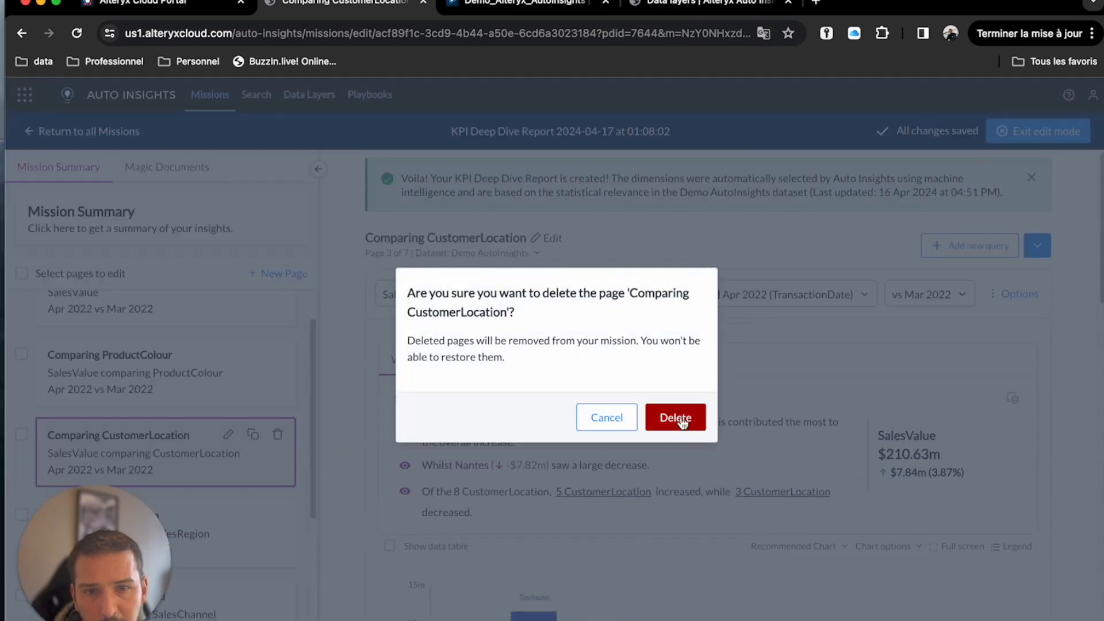
pyautogui.click(675, 417)
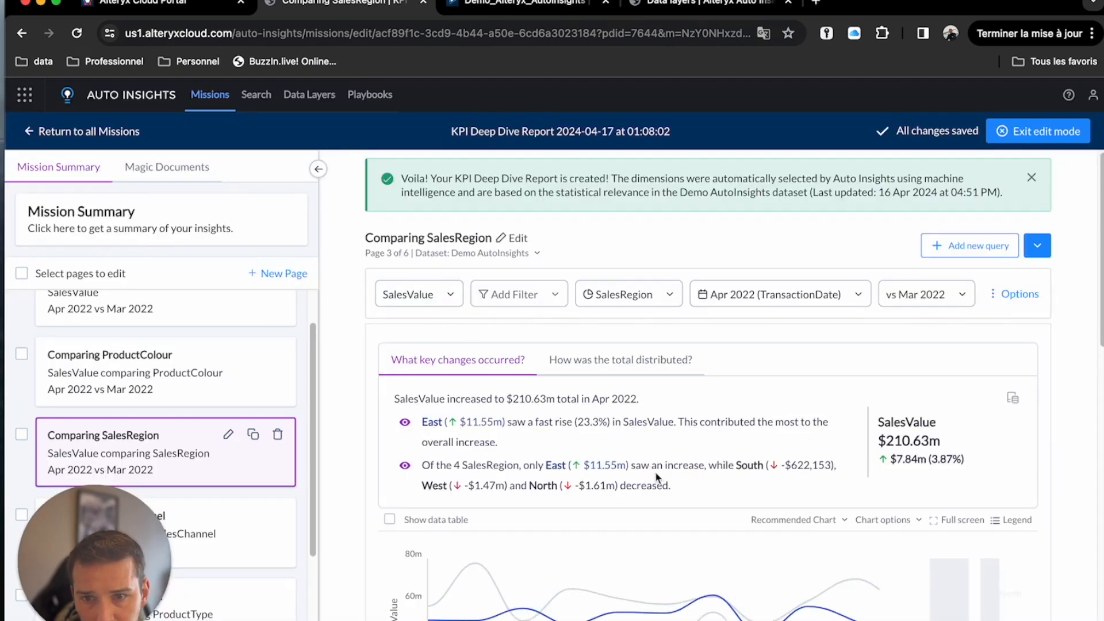
# - Examine the Comparing SalesRegion page: its key changes, SalesValue trend chart, and the large increases and decreases by region
pyautogui.scroll(-5, 1023, 417)
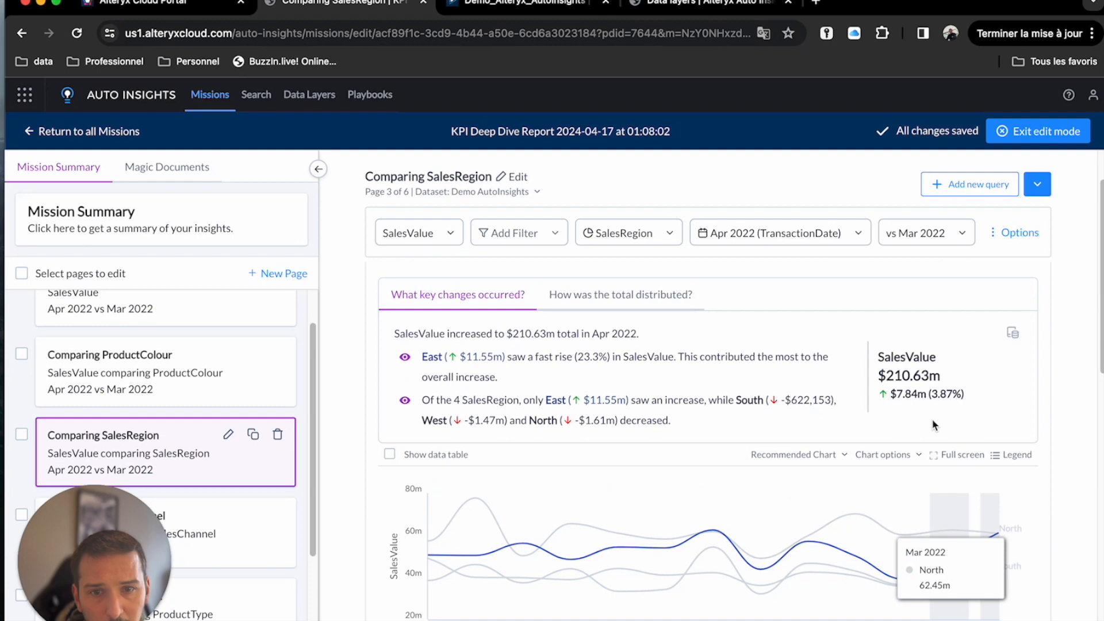
pyautogui.click(110, 367)
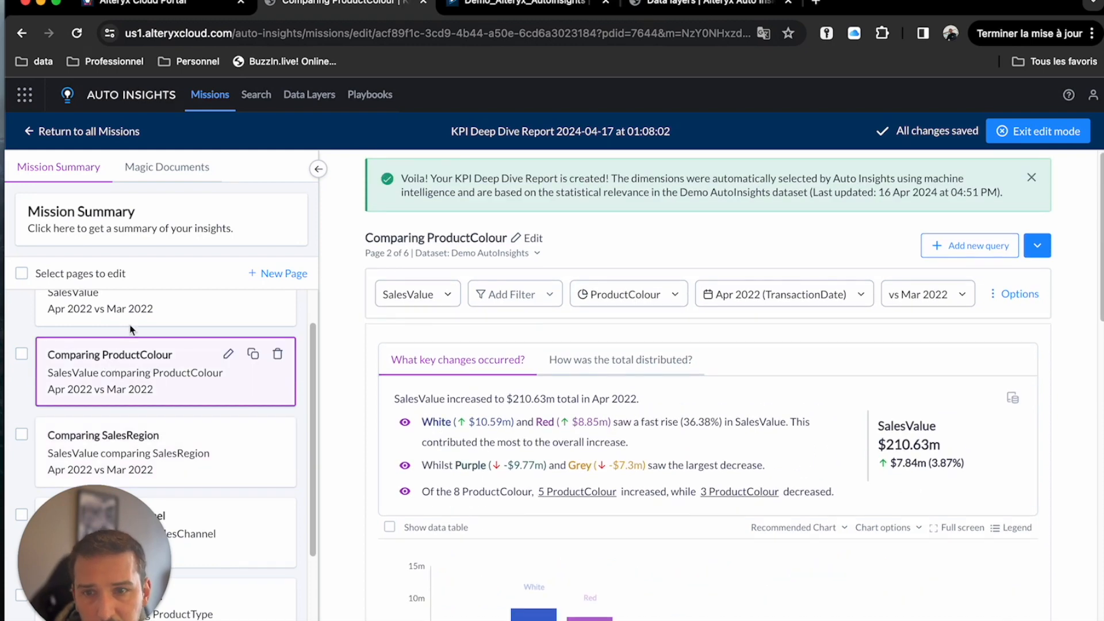
pyautogui.scroll(1, 131, 334)
pyautogui.click(167, 488)
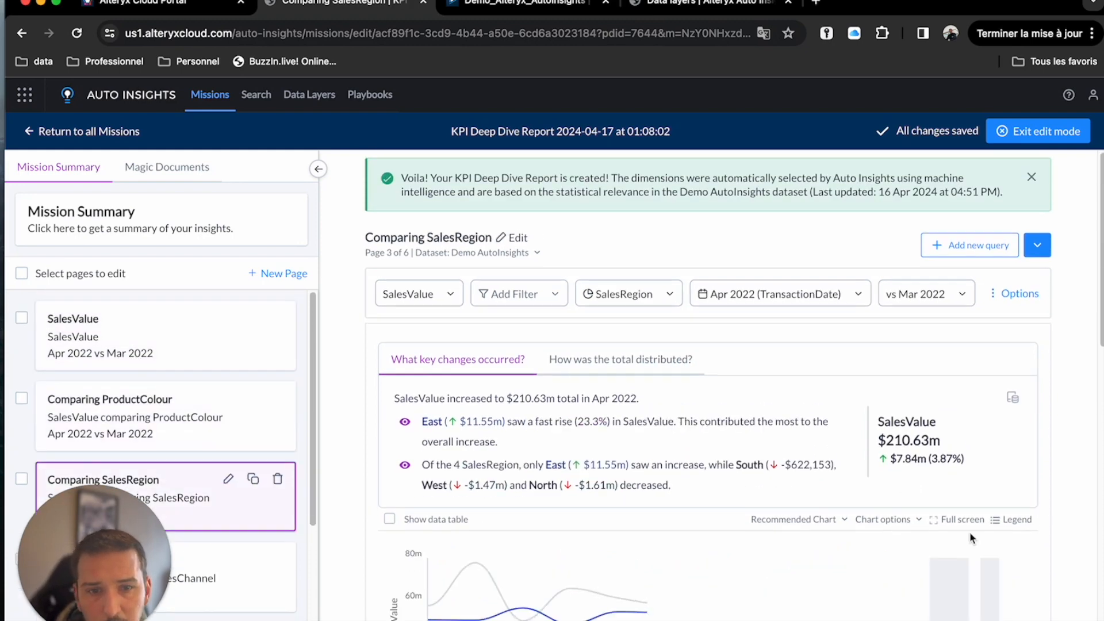
pyautogui.scroll(-2, 595, 373)
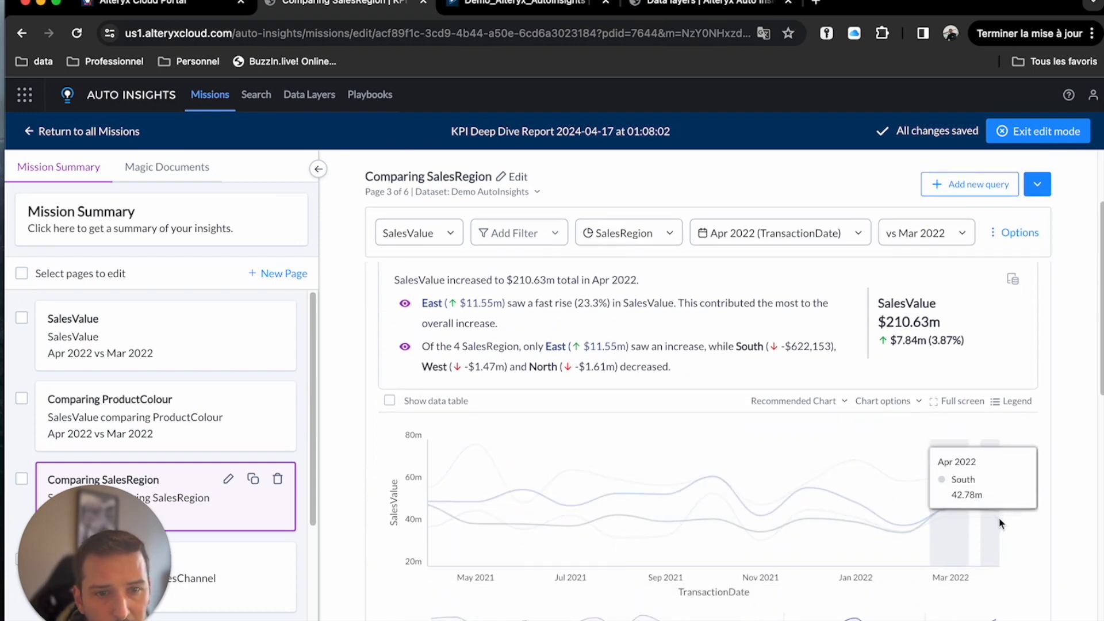
pyautogui.scroll(-5, 1071, 443)
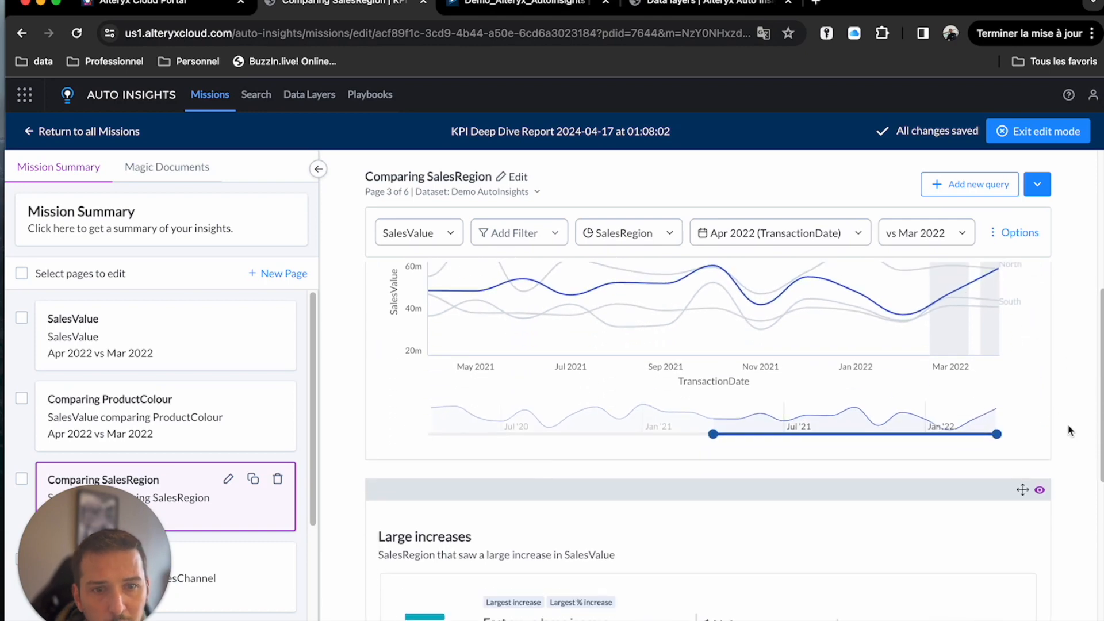
pyautogui.scroll(-4, 1067, 424)
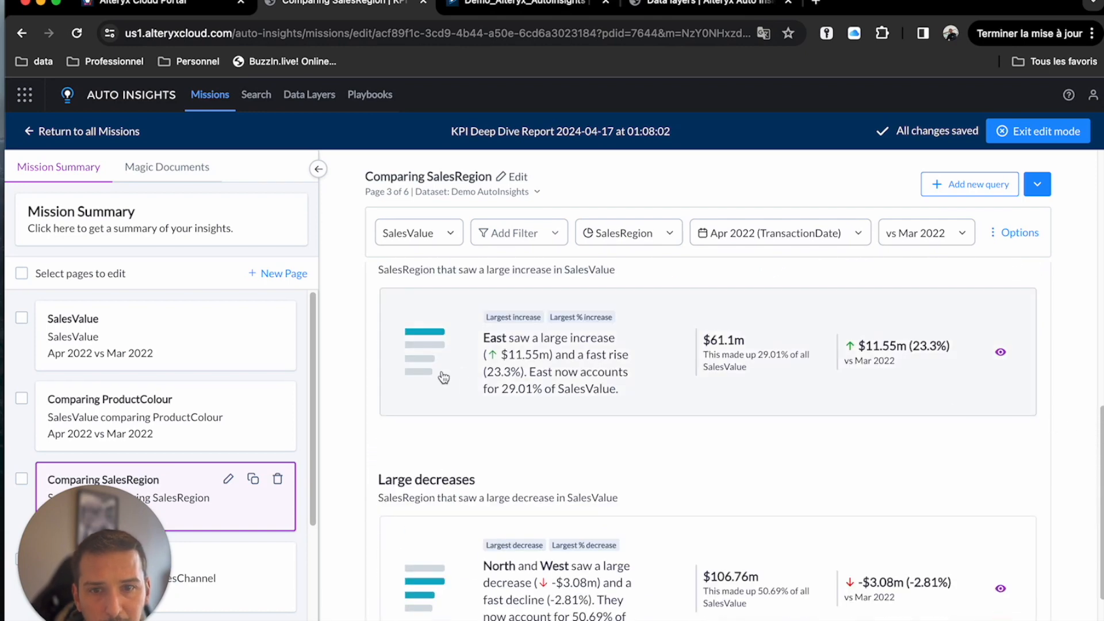
pyautogui.scroll(-2, 635, 456)
pyautogui.scroll(-3, 292, 460)
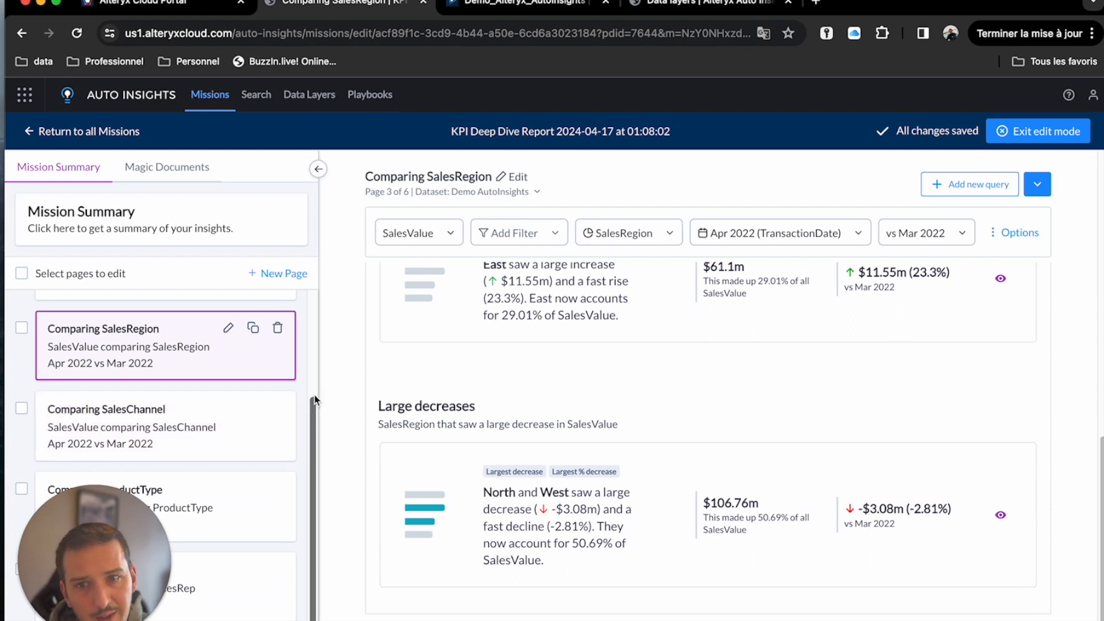
pyautogui.moveTo(314, 403); pyautogui.dragTo(305, 288)
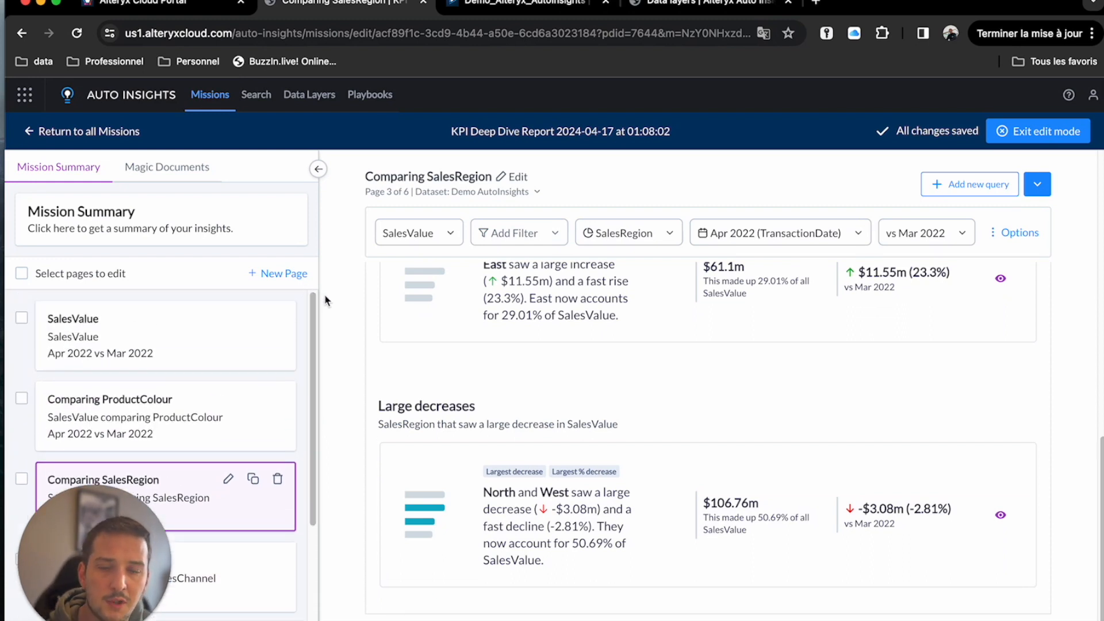